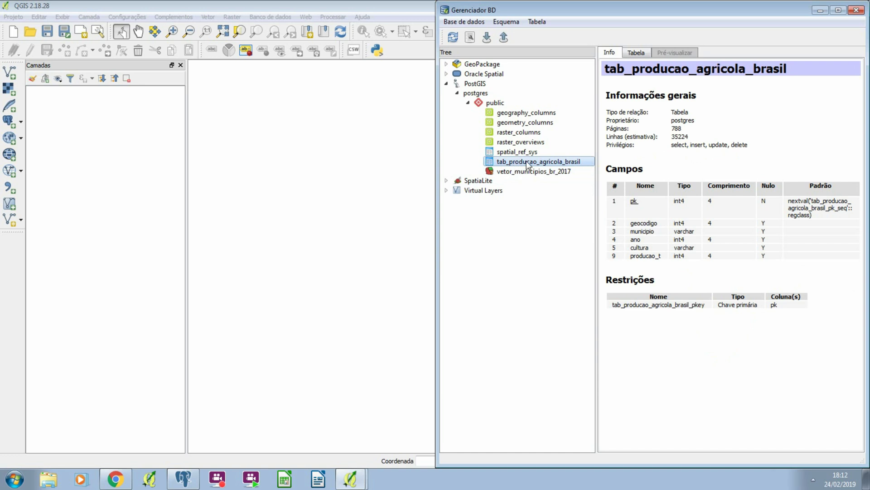
Step: Examine the records and field information of the tab_producao_agricola_brasil table, widening the cultura column to read its values
click(637, 51)
double_click(560, 8)
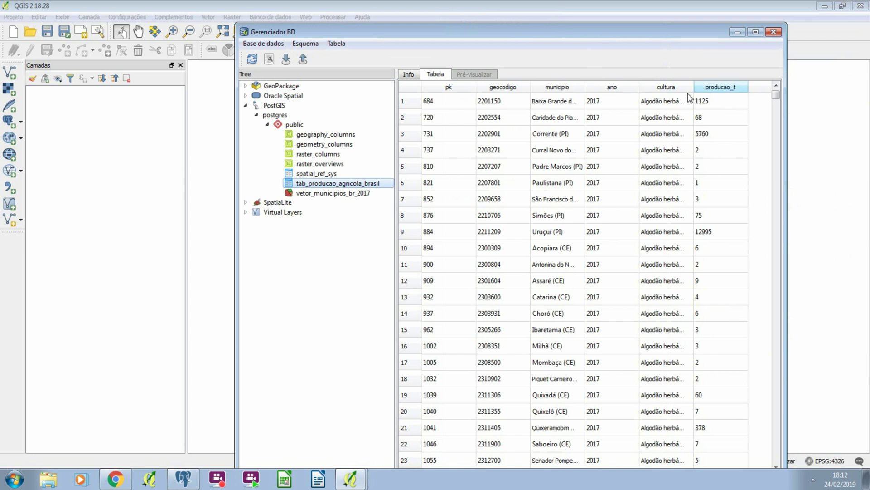
click(410, 75)
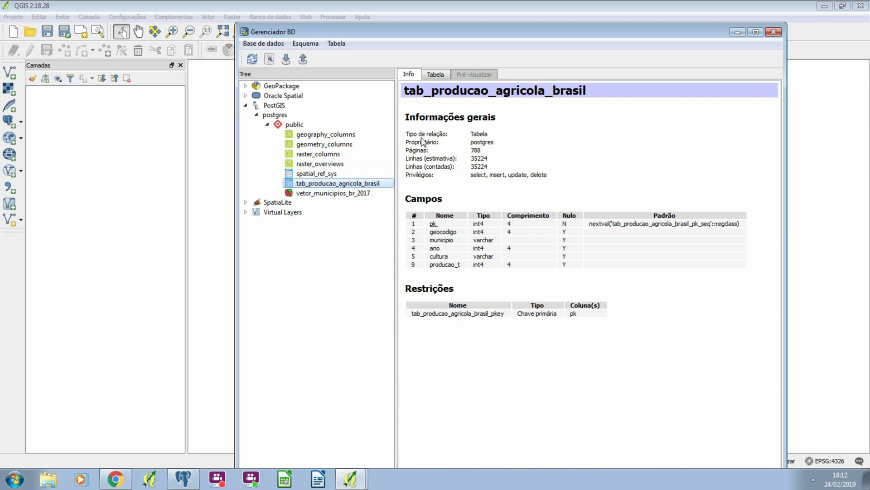
click(430, 74)
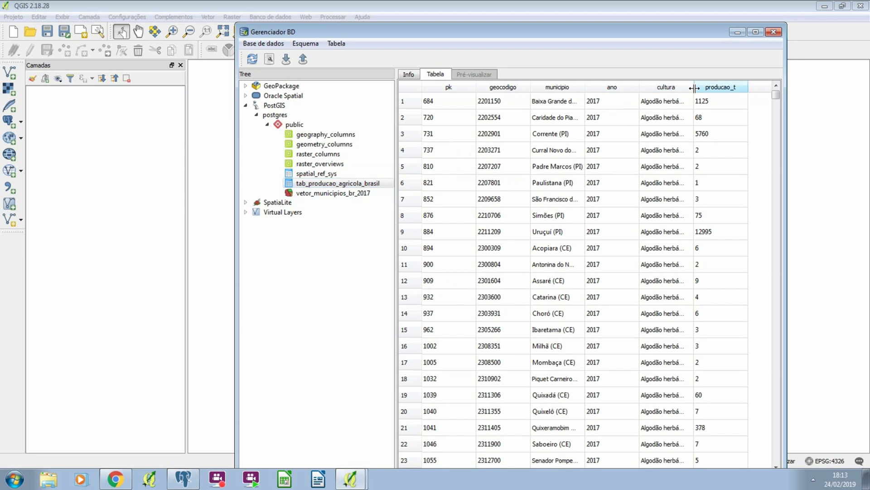
drag(694, 88, 725, 88)
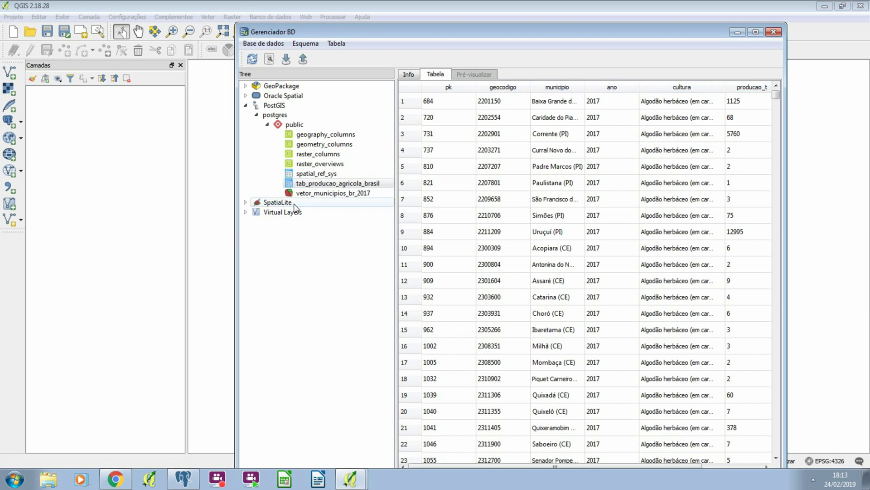
Step: Load the tab_producao_agricola_brasil table from the public schema into the project as a layer
click(330, 183)
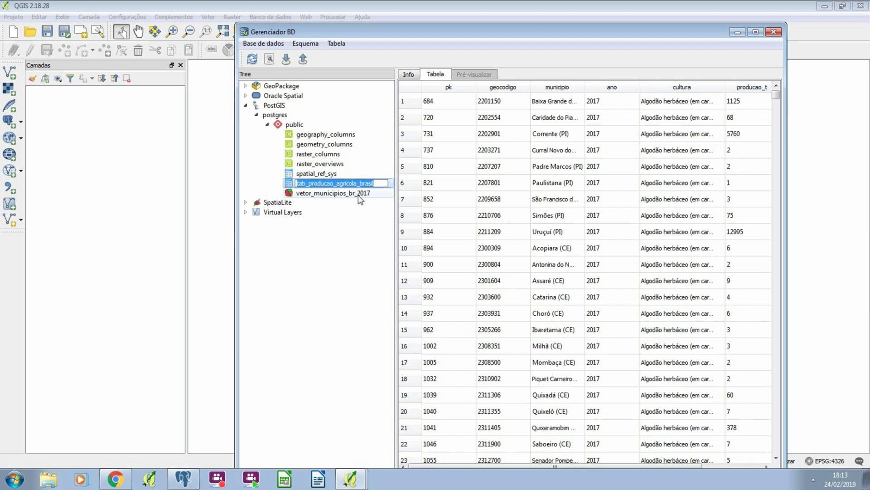
key(Return)
click(329, 183)
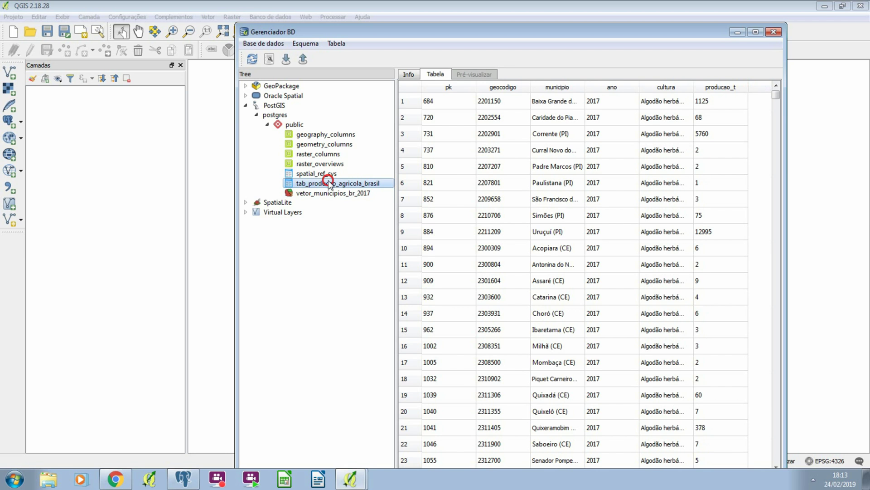
double_click(329, 183)
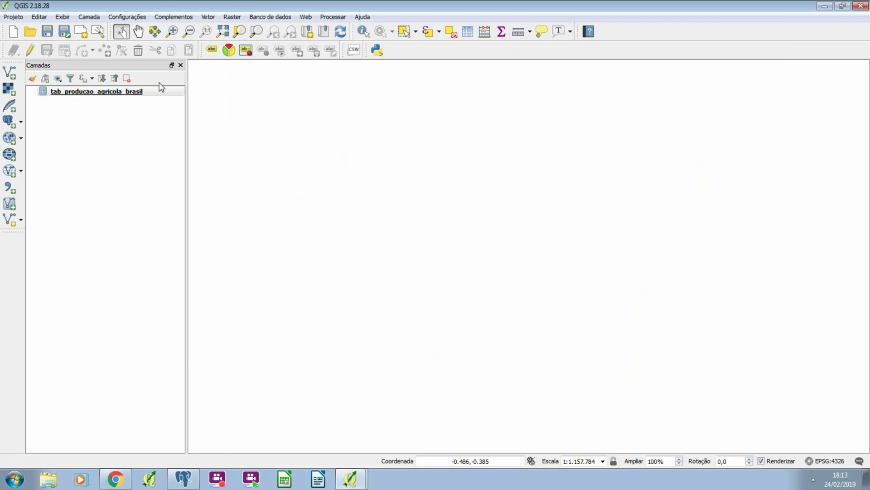
Step: View the attribute table of the tab_producao_agricola_brasil layer, and start a new empty project without saving
click(146, 84)
right_click(137, 91)
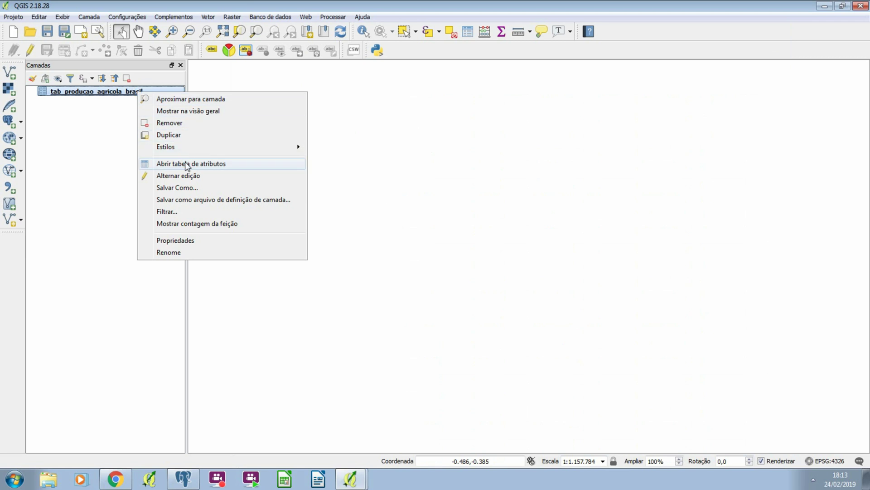
click(187, 164)
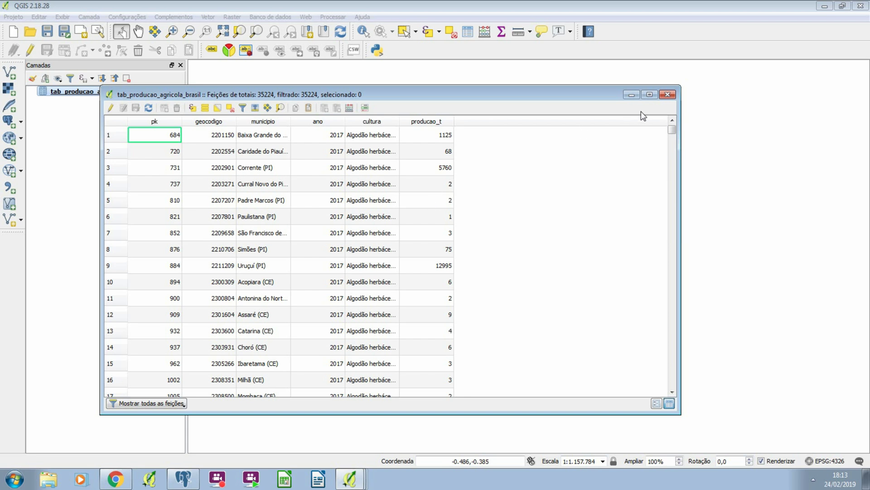
click(669, 95)
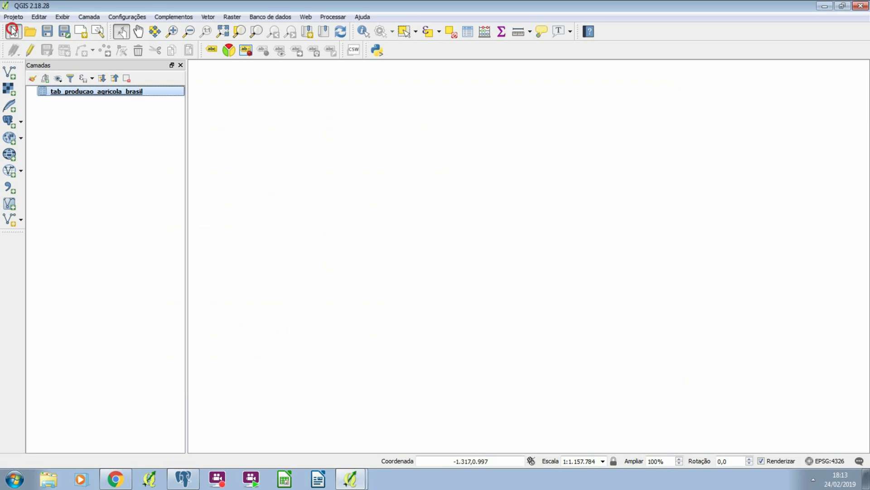
click(13, 31)
click(429, 249)
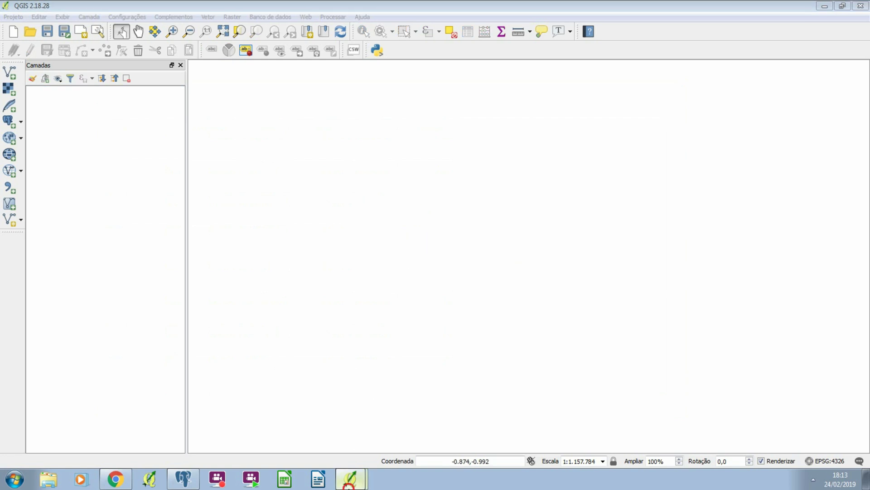
Step: Return to the DB Manager and examine the records and map preview of vetor_municipios_br_2017
click(350, 477)
click(348, 192)
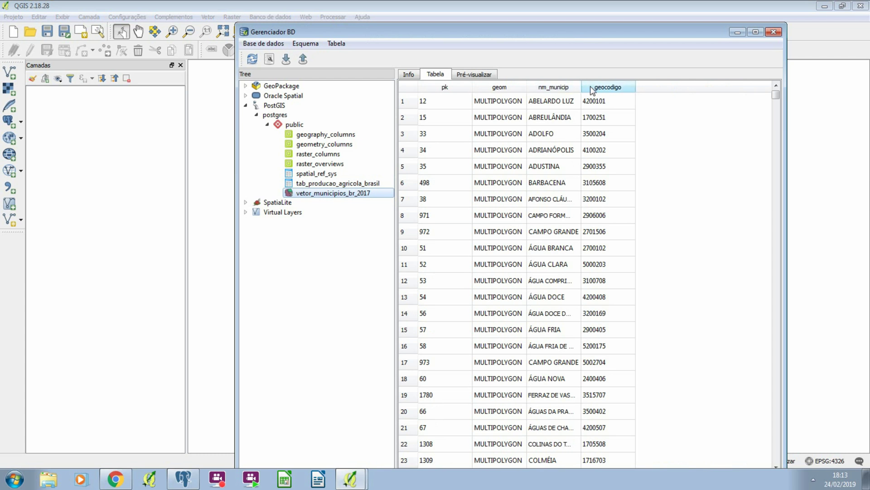
click(478, 74)
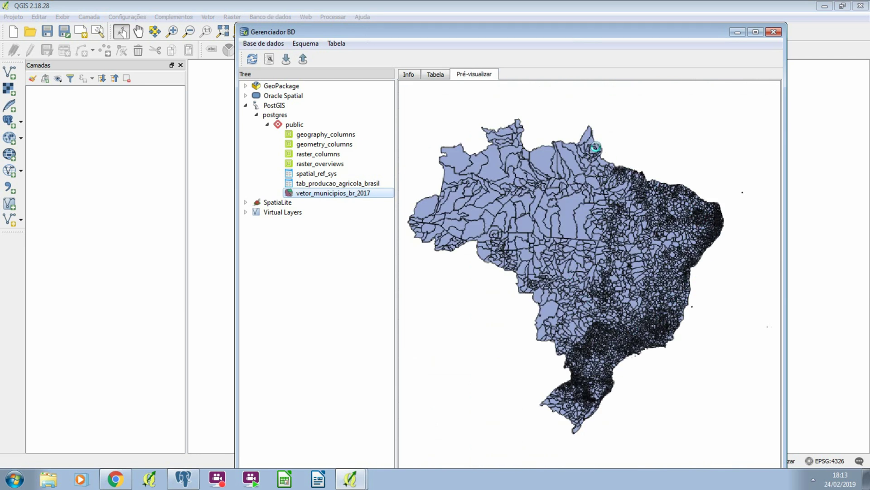
Step: Load vetor_municipios_br_2017 into the project to view it on the map, and start a new project without saving
double_click(357, 193)
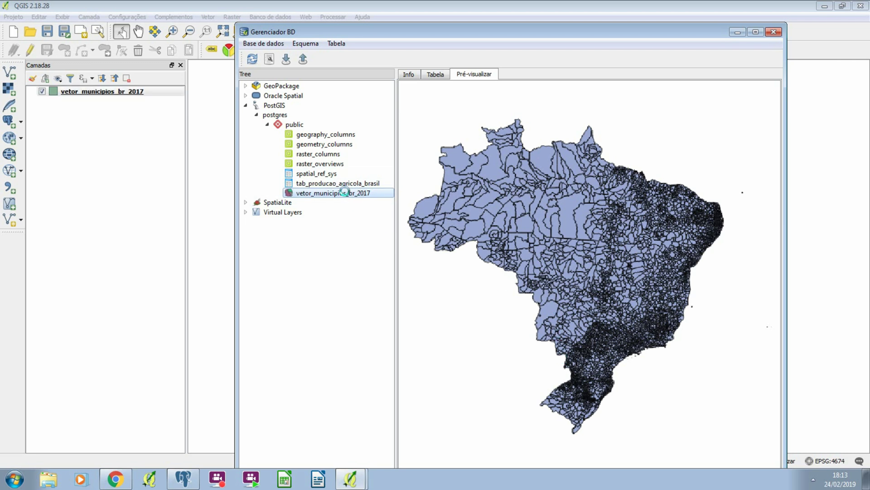
click(406, 75)
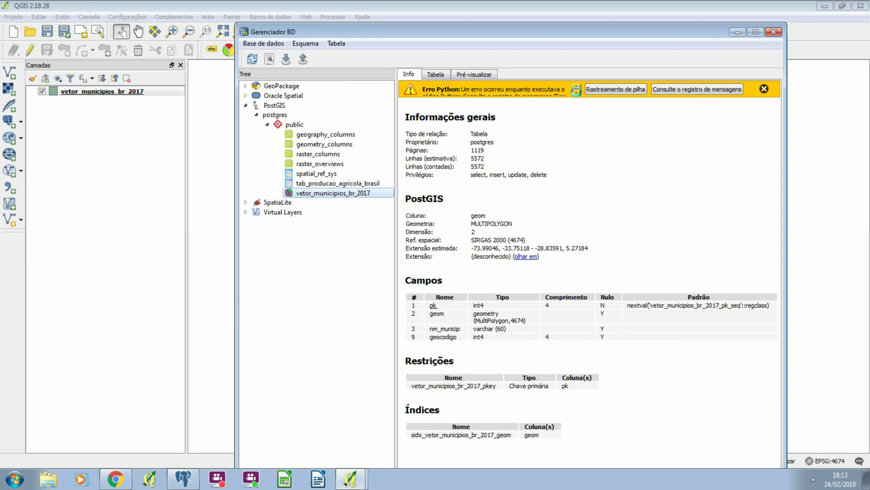
click(738, 31)
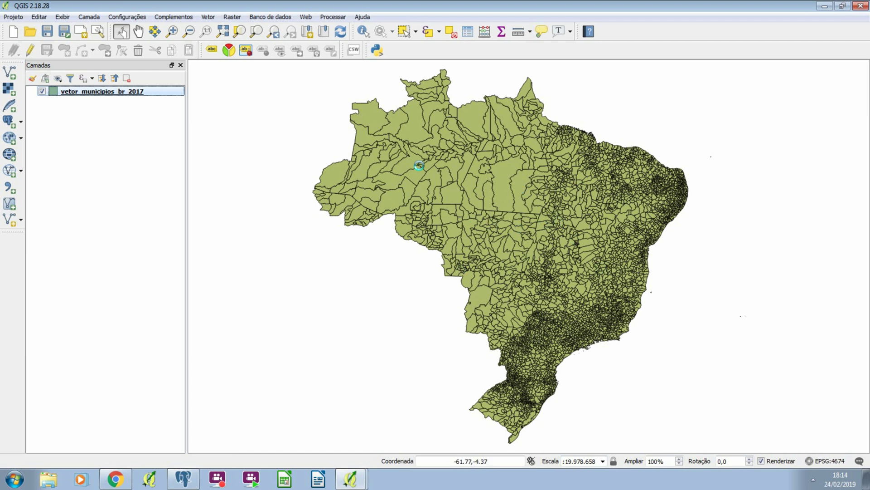
click(13, 32)
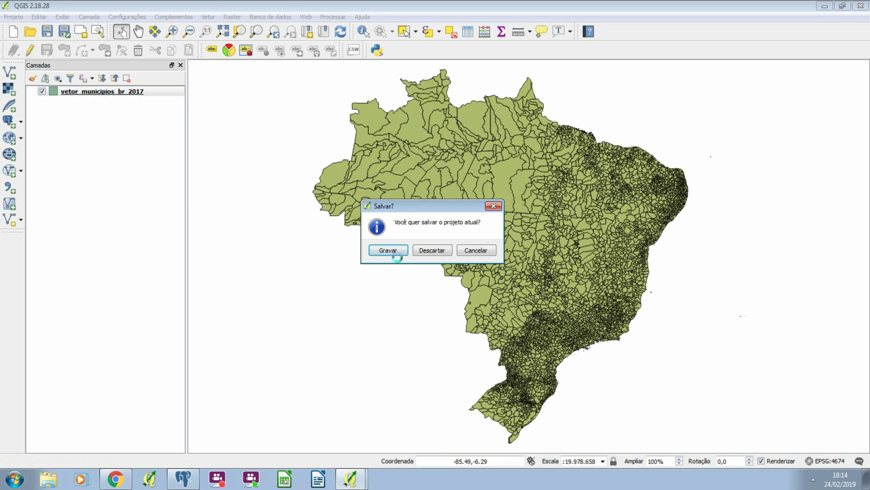
click(431, 250)
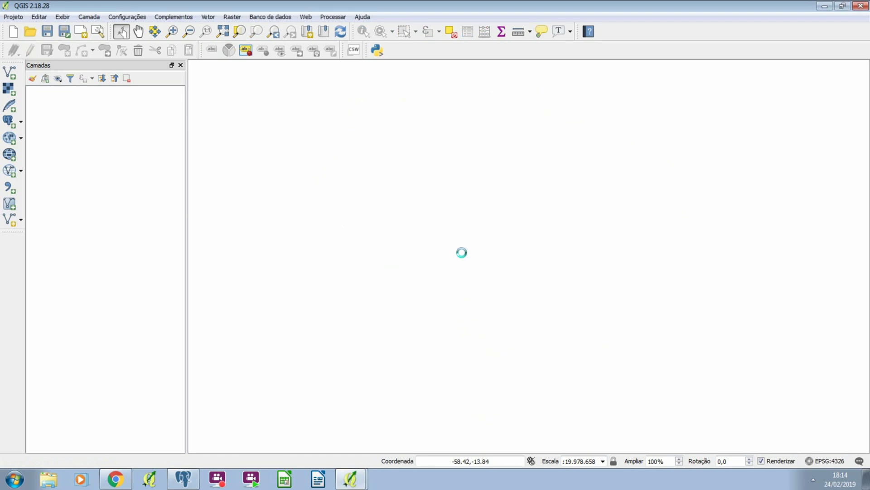
Step: Return to the DB Manager, review the records of vetor_municipios_br_2017, and close the manager
click(357, 473)
click(350, 456)
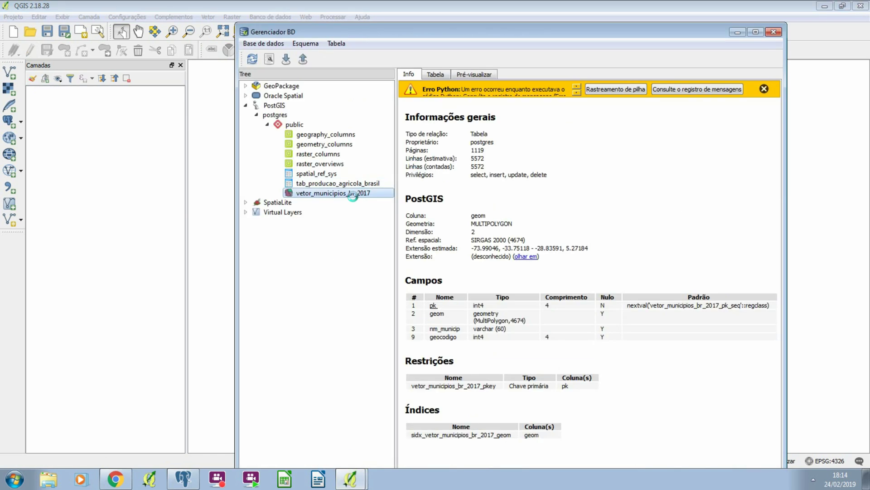
click(436, 74)
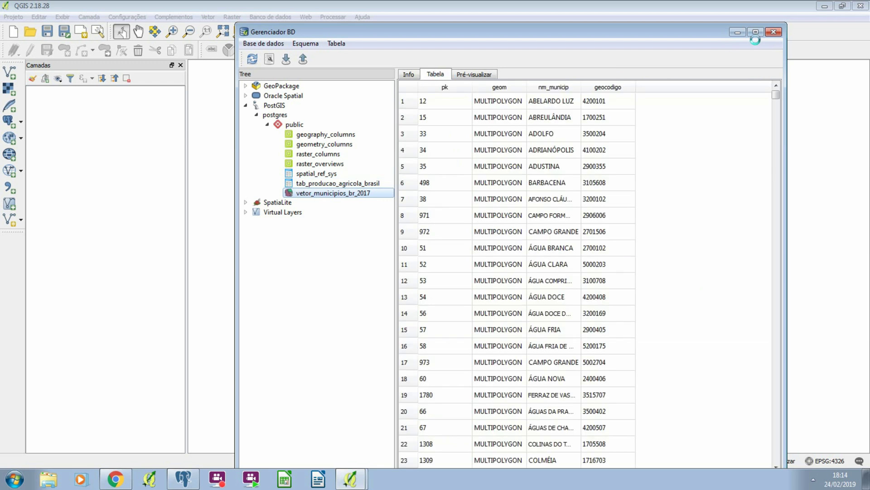
click(774, 31)
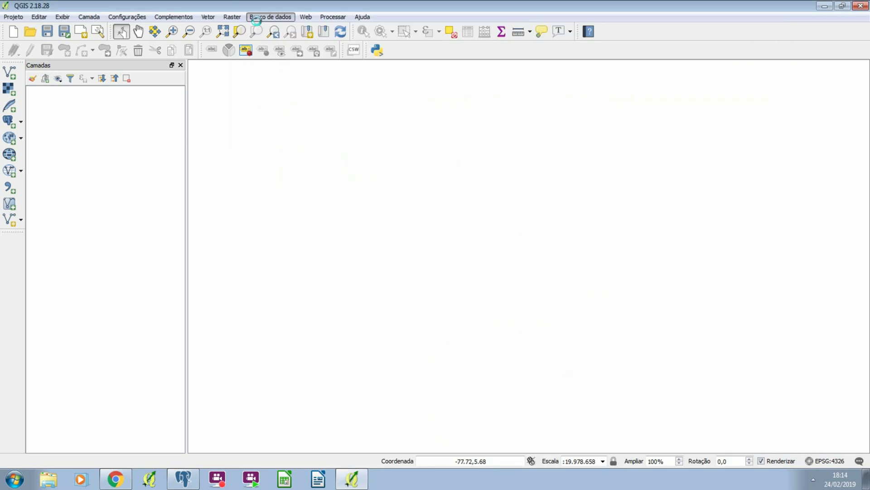
Step: Reopen the DB Manager and view the information of tab_producao_agricola_brasil and vetor_municipios_br_2017 in the postgres database's public schema
click(272, 17)
mouse_move(292, 31)
click(345, 30)
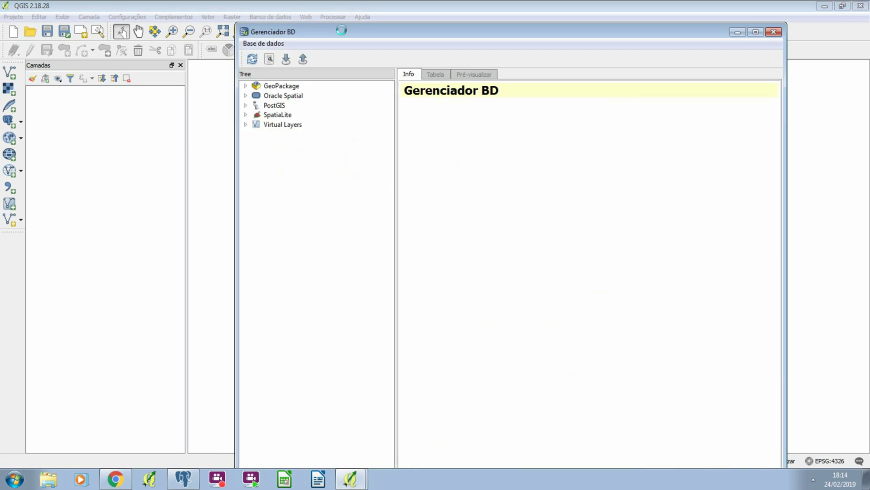
click(245, 106)
click(267, 115)
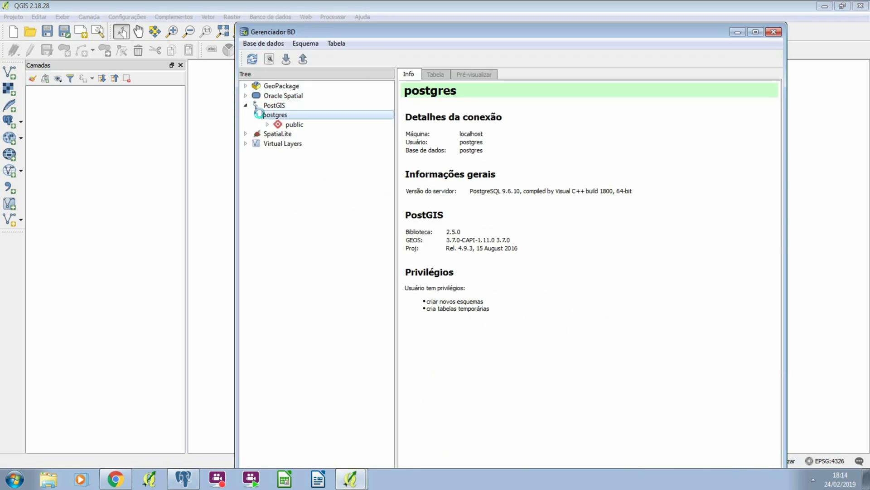
click(272, 125)
click(313, 184)
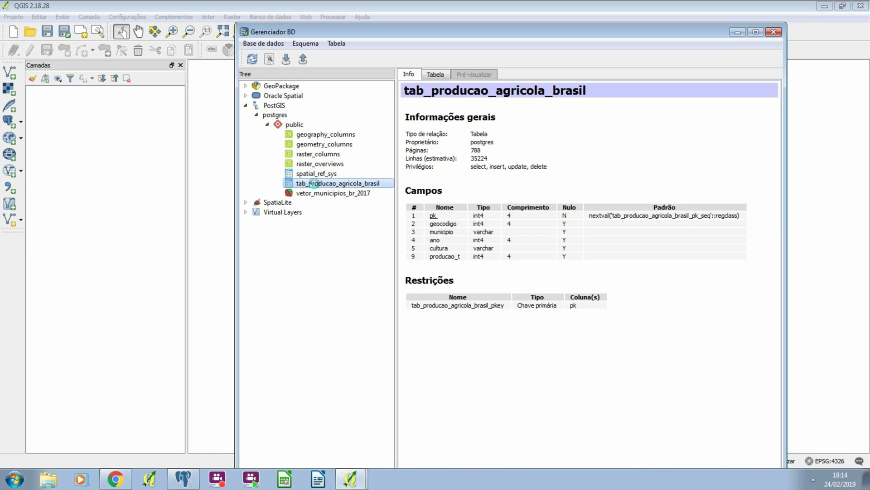
click(330, 193)
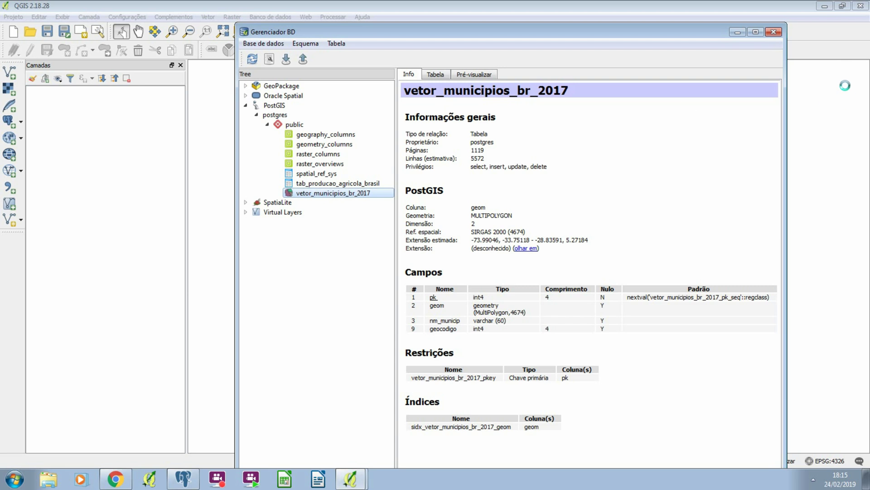
Step: Close QGIS and open the balanco_nutrientes project from the Documents library, cancelling the repair of the problem layer
click(772, 32)
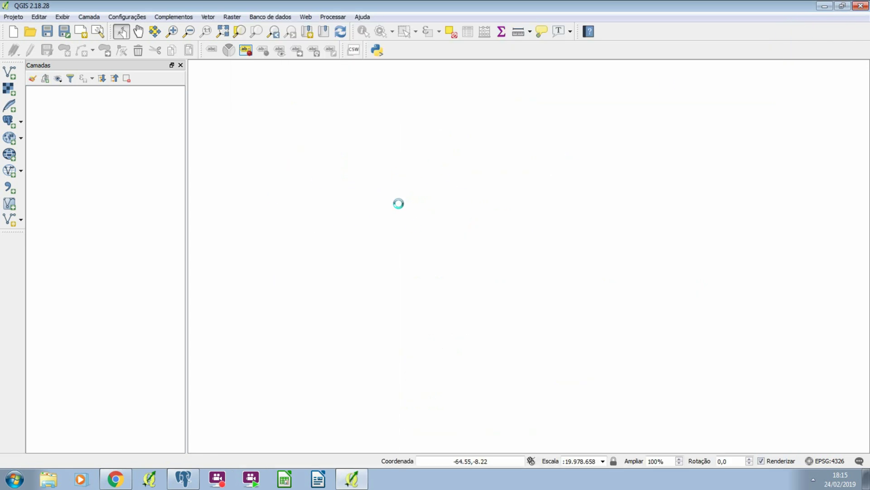
click(859, 6)
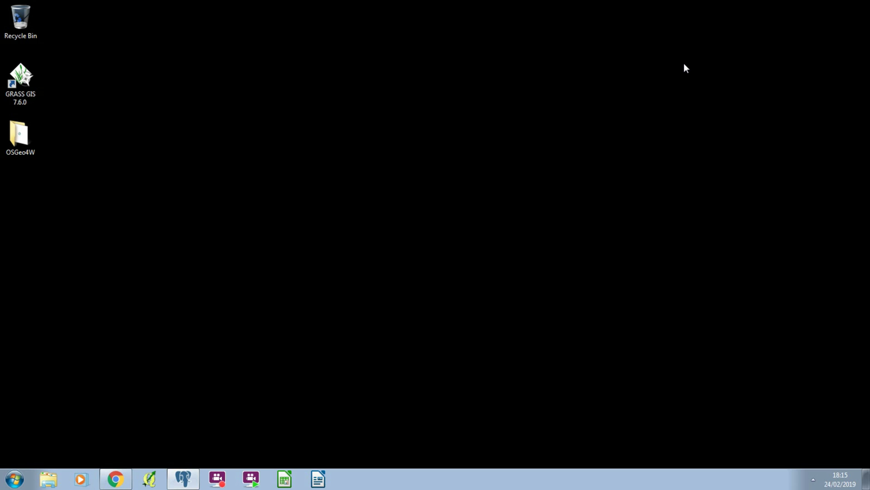
click(50, 474)
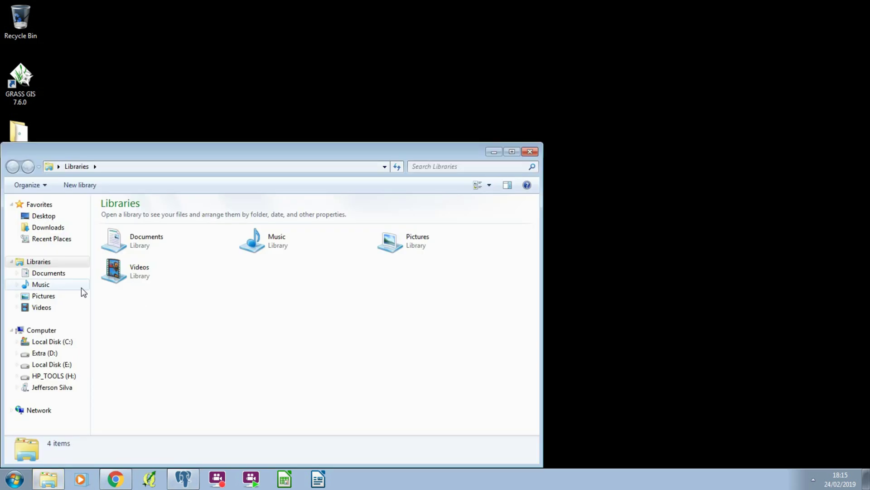
click(57, 273)
double_click(129, 257)
click(151, 271)
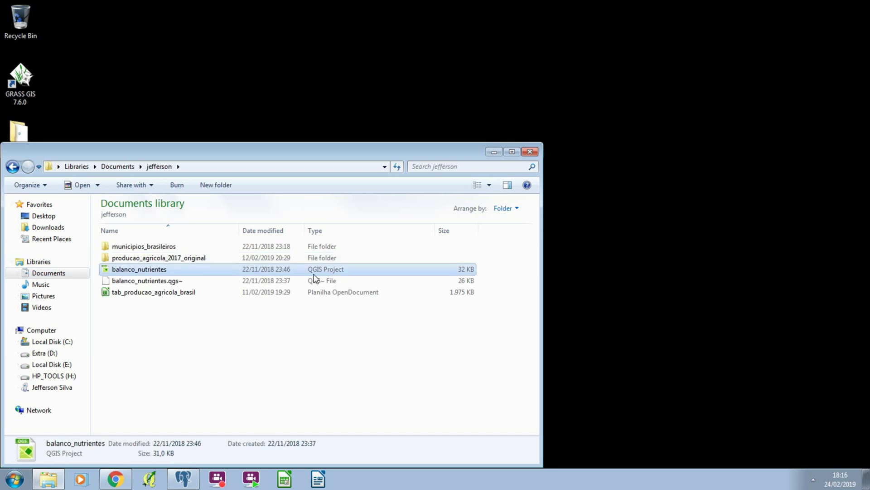
double_click(313, 270)
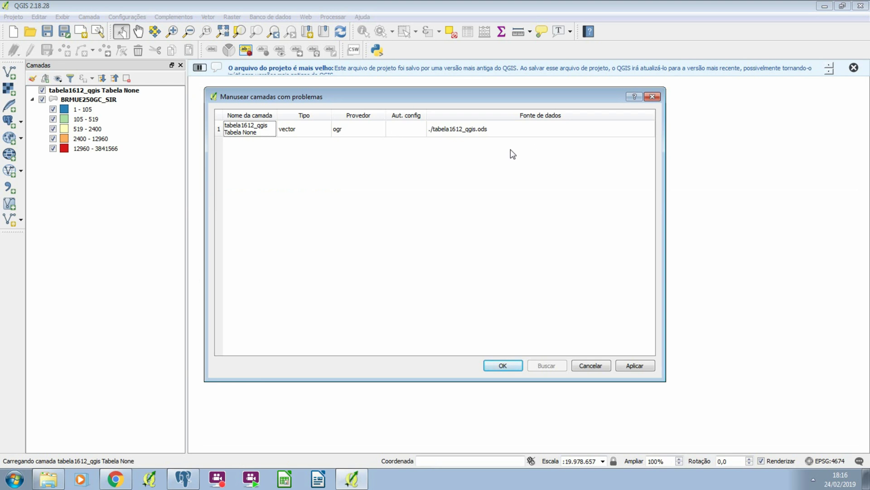
click(595, 369)
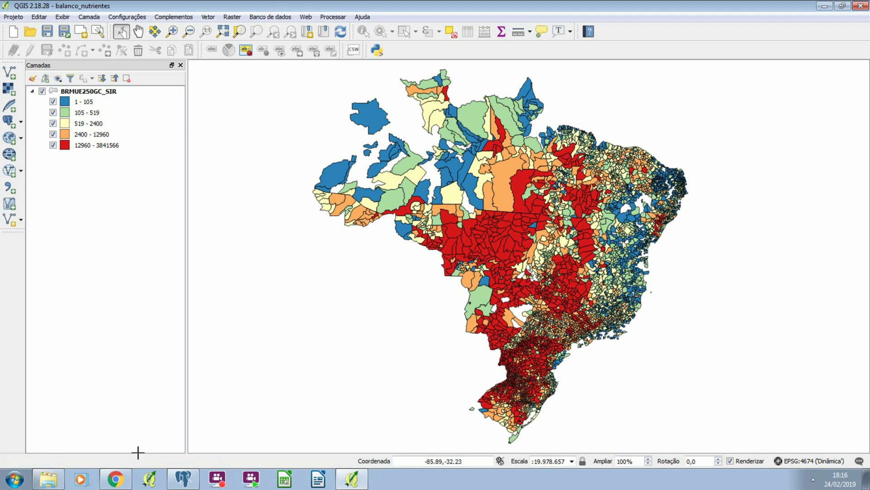
Step: Review the project folder in Windows Explorer and close it, and start a new empty QGIS project without saving
click(48, 478)
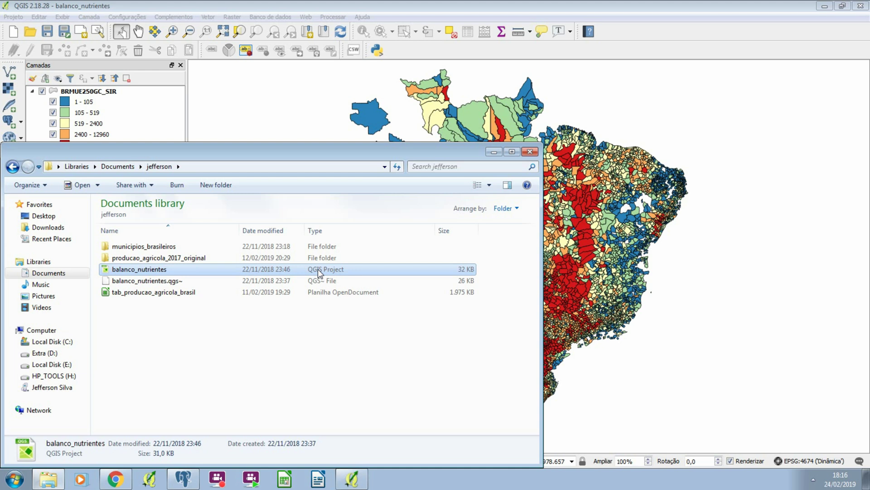
click(530, 153)
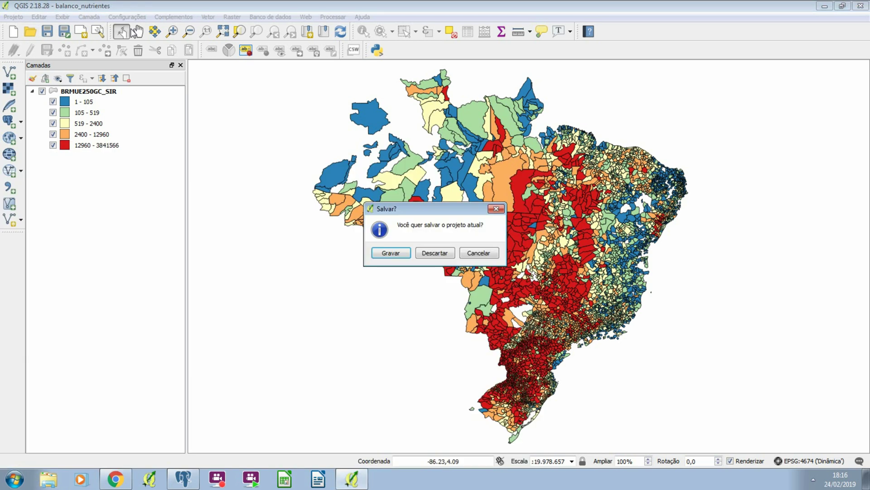
click(434, 253)
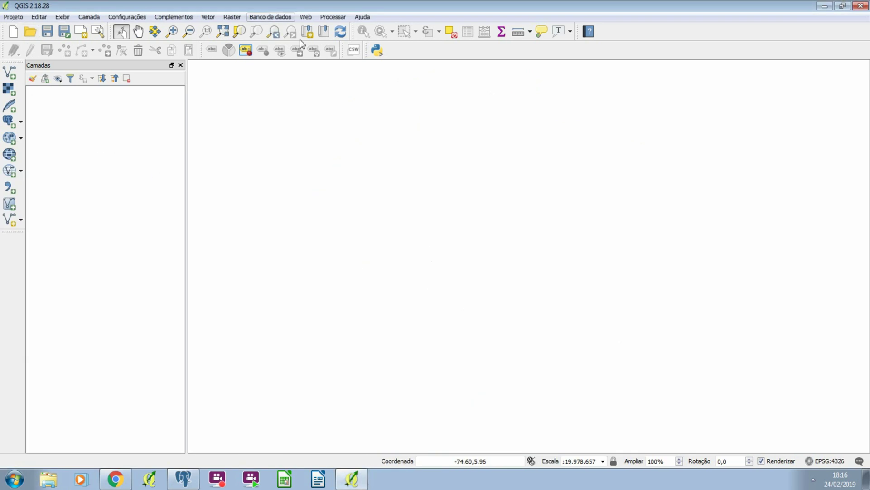
Step: Open the DB Manager and expand the public schema of the postgres database under PostGIS
click(277, 17)
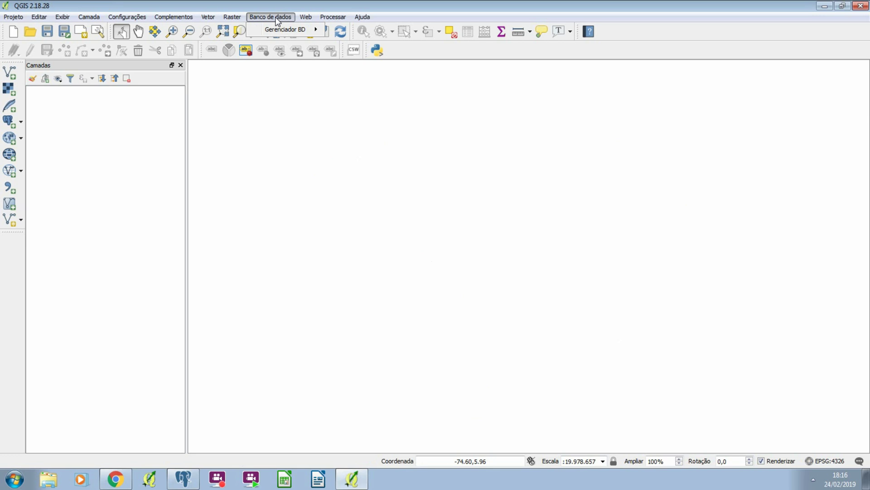
mouse_move(290, 29)
click(341, 31)
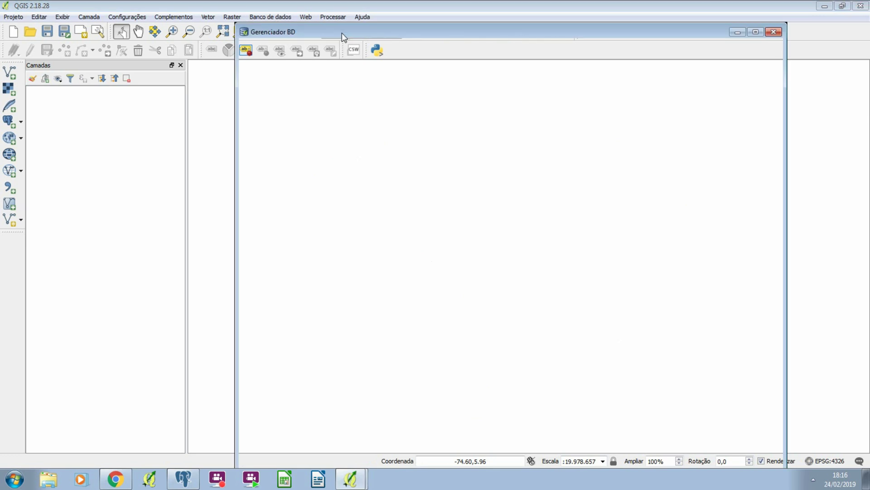
click(275, 115)
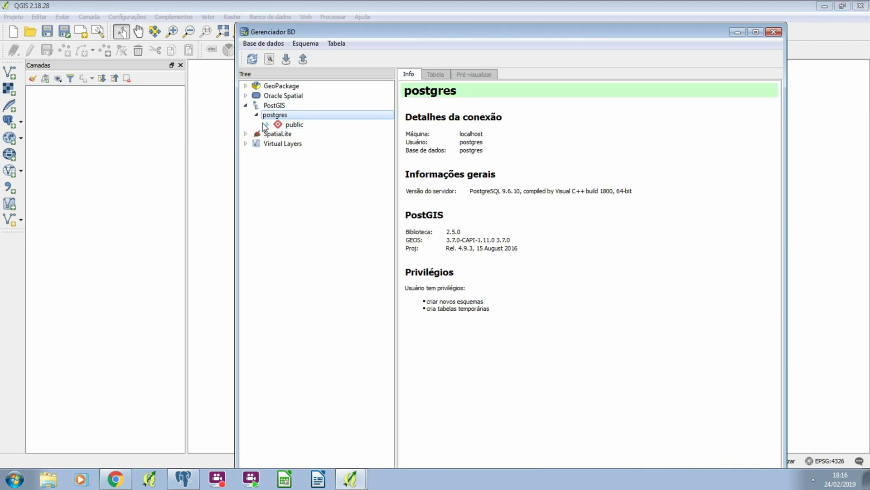
click(266, 125)
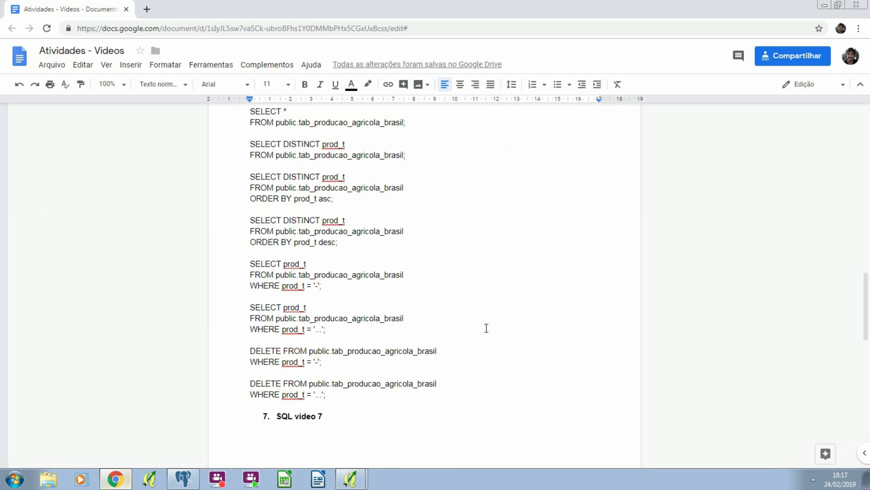
Step: Copy the 'Soja (em grão)' SELECT query under SQL vídeo 7 in the Google Docs document, and return to QGIS
scroll(348, 337, down, 4)
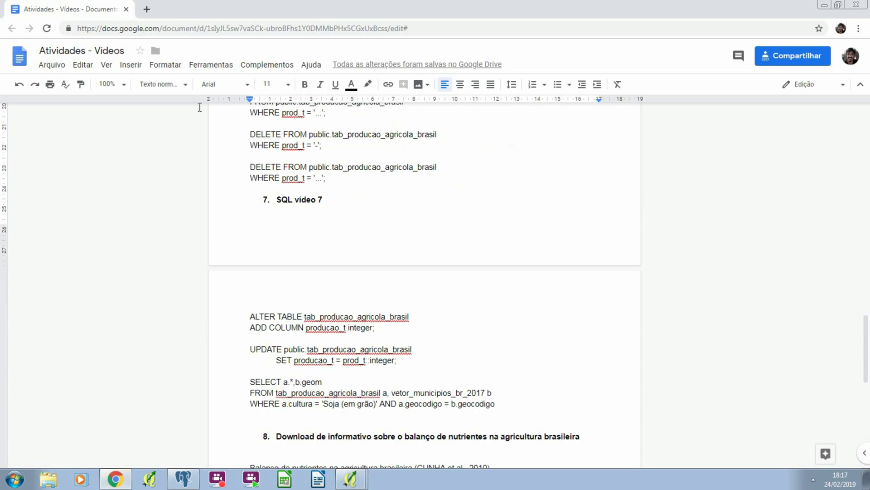
scroll(404, 210, up, 1)
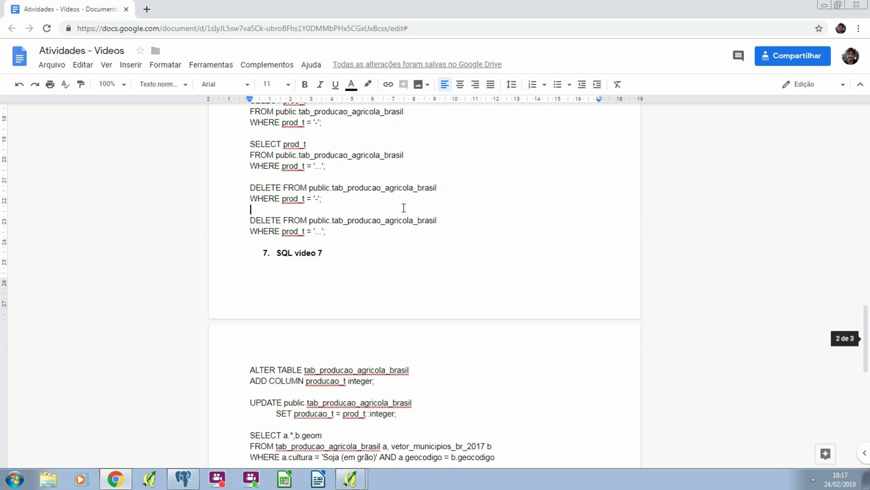
scroll(403, 207, down, 3)
mouse_move(496, 294)
mouse_down()
mouse_move(323, 294)
mouse_move(250, 271)
mouse_move(496, 294)
mouse_up()
key(ctrl+c)
click(250, 272)
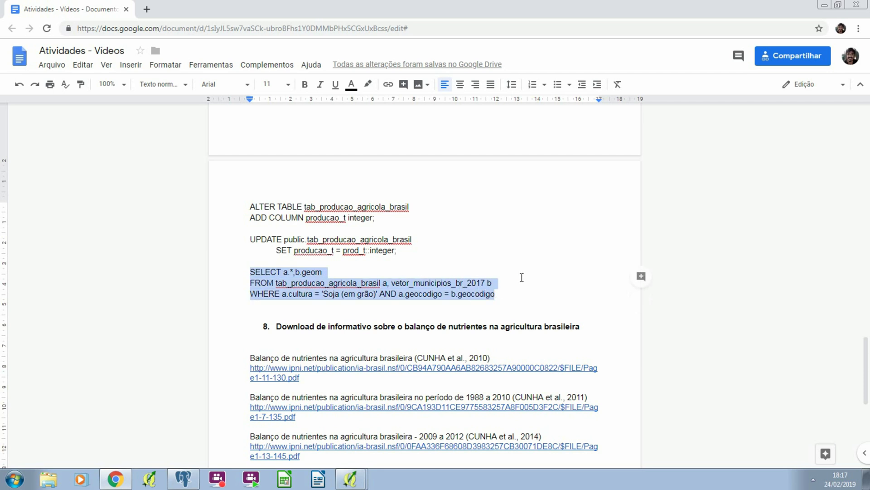
click(824, 5)
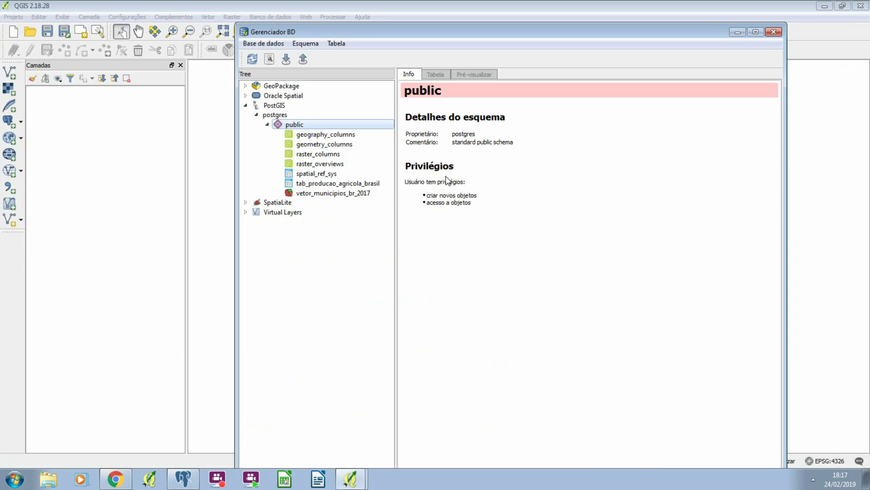
Step: Paste the copied query into a new SQL window, execute it, and maximize the DB Manager
click(269, 59)
click(424, 136)
key(ctrl+v)
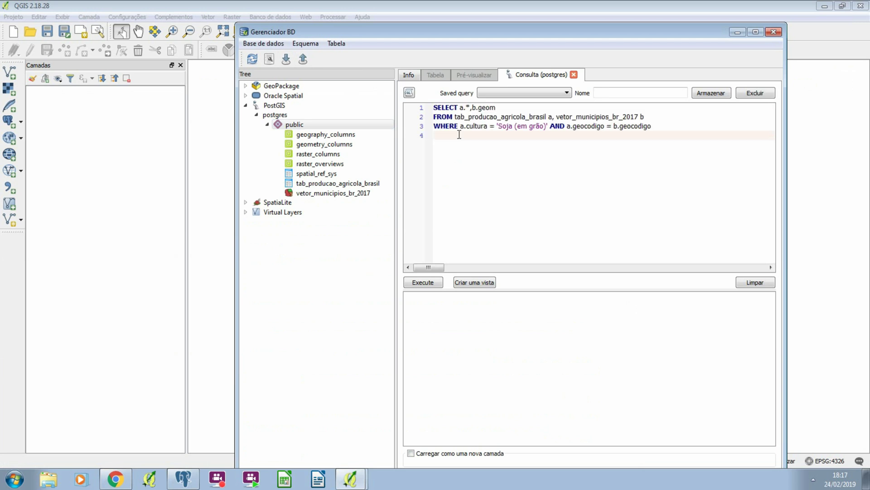
click(434, 284)
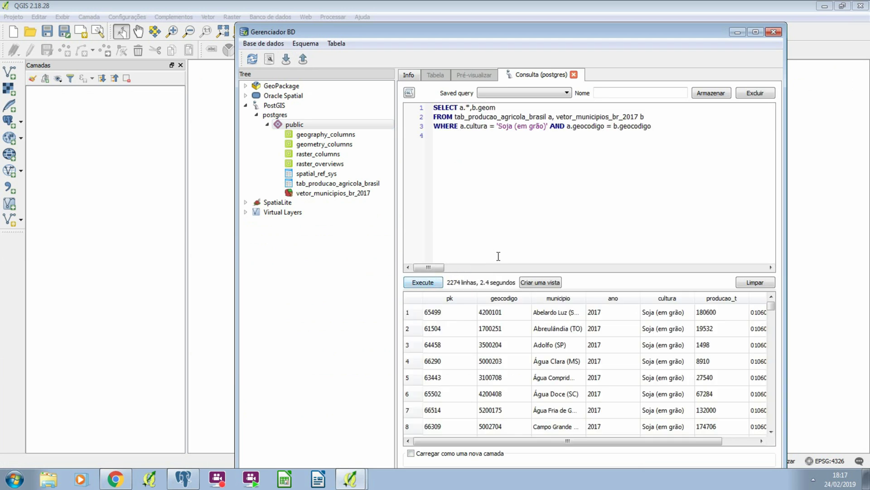
key(super+Up)
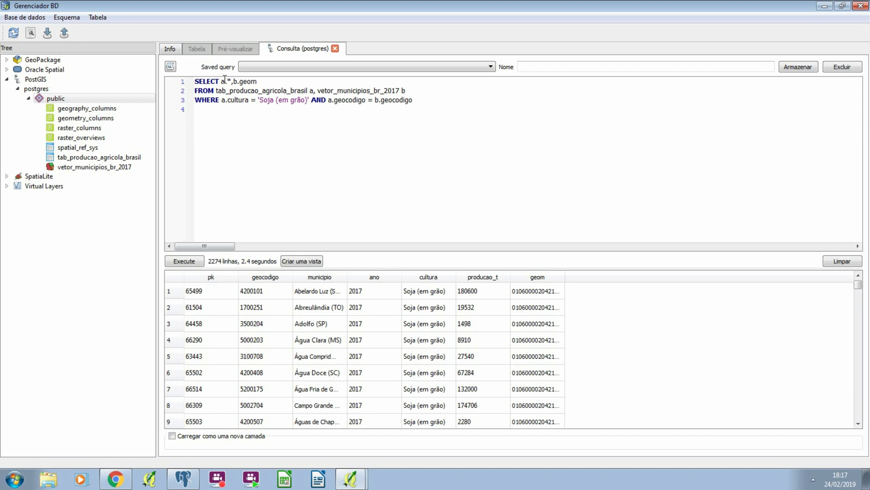
Step: Enable loading the result as a new layer and execute the complete soybean query again with no part of it selected
drag(215, 91, 422, 102)
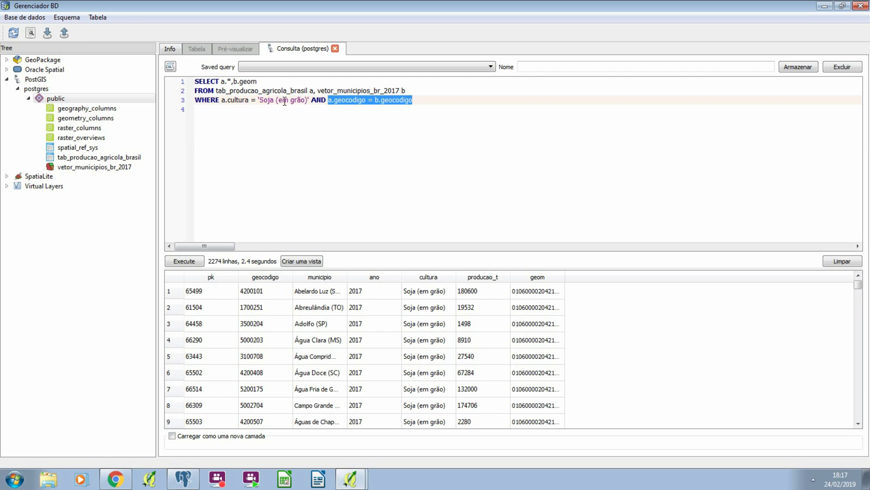
click(181, 437)
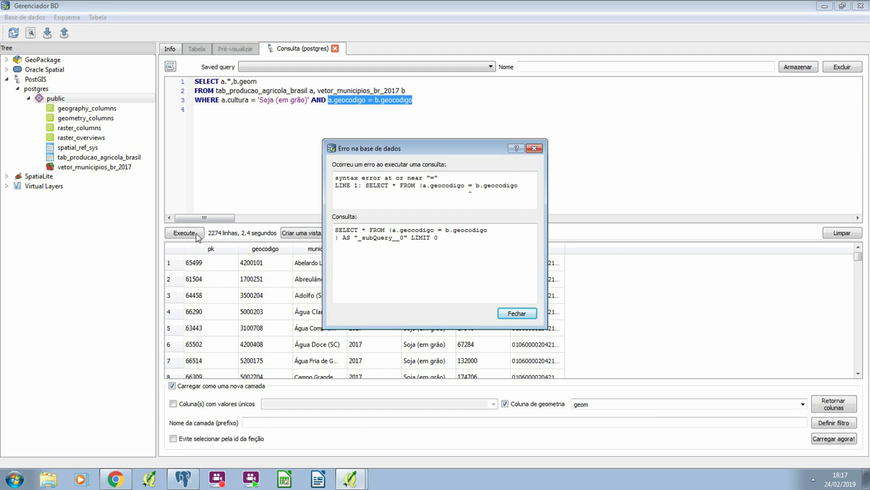
click(511, 314)
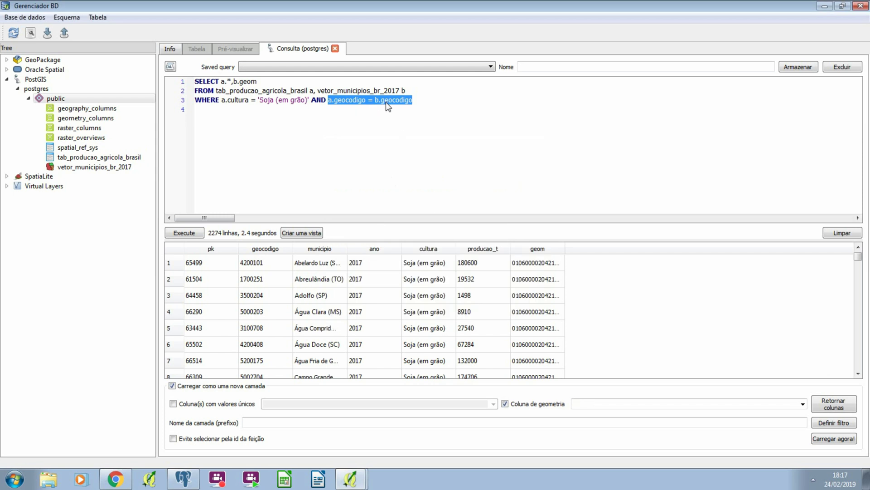
click(402, 126)
click(194, 234)
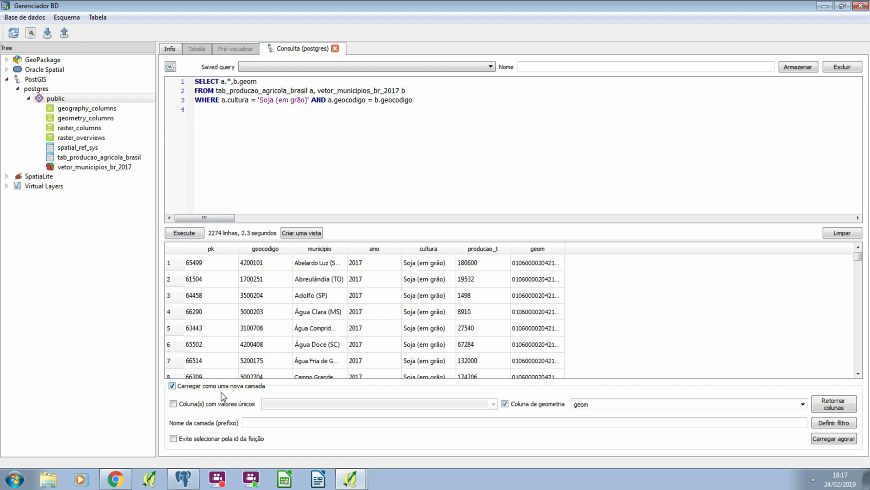
Step: Enable the unique values column for the new layer and set it to pk
click(221, 401)
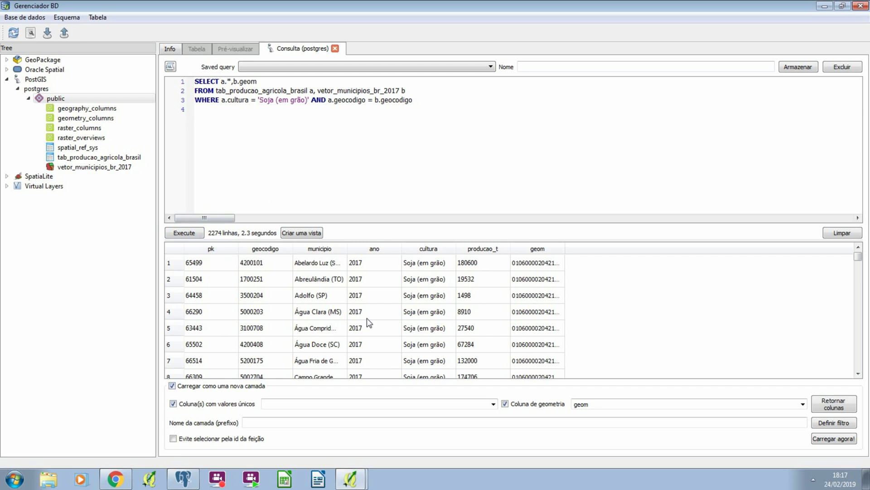
click(493, 404)
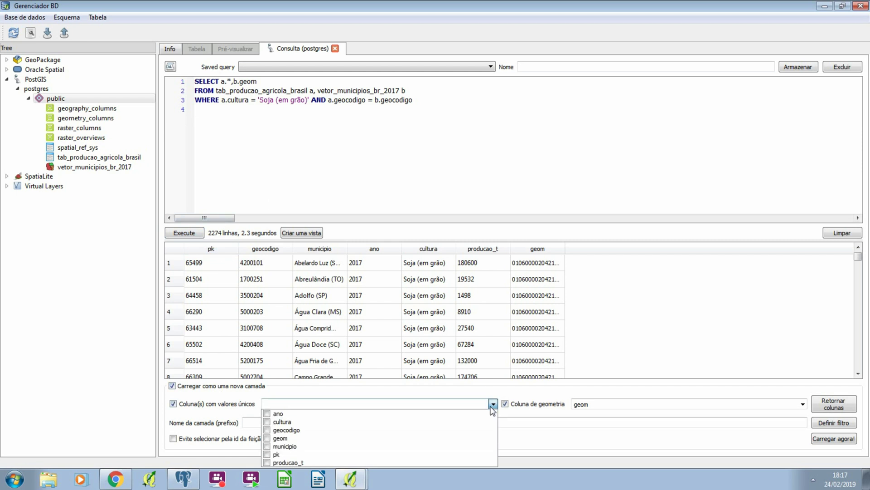
click(295, 455)
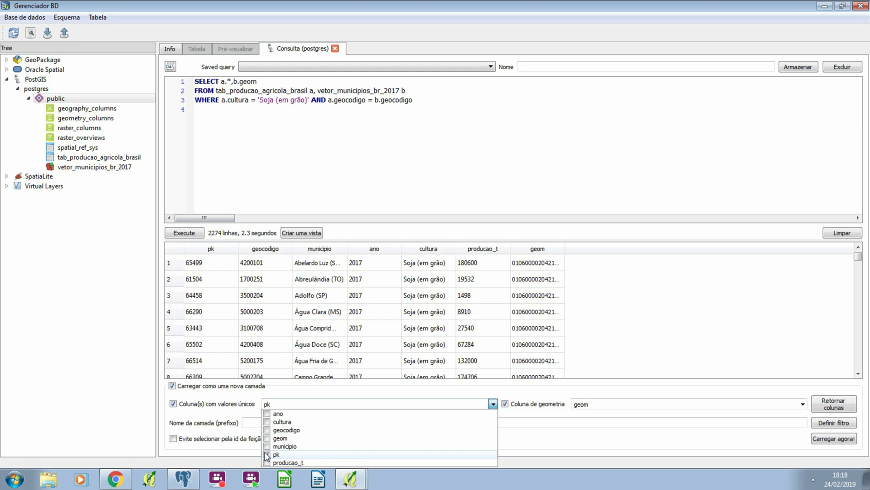
click(267, 251)
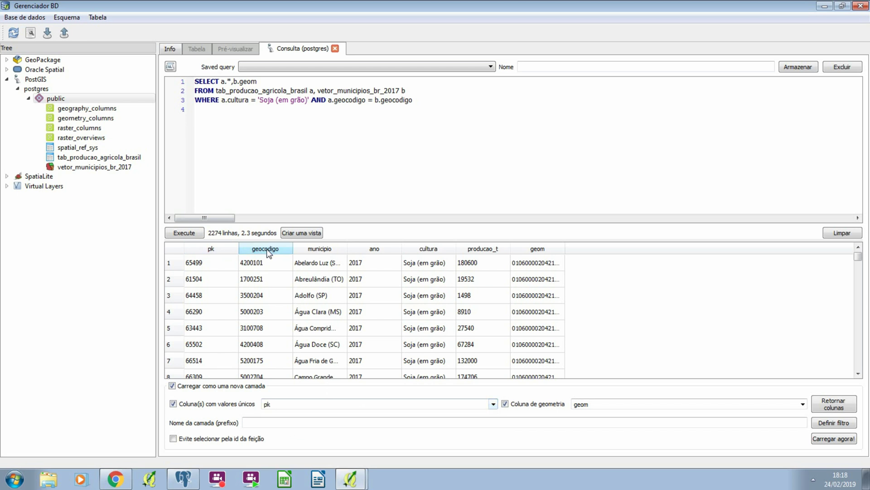
drag(261, 99, 273, 99)
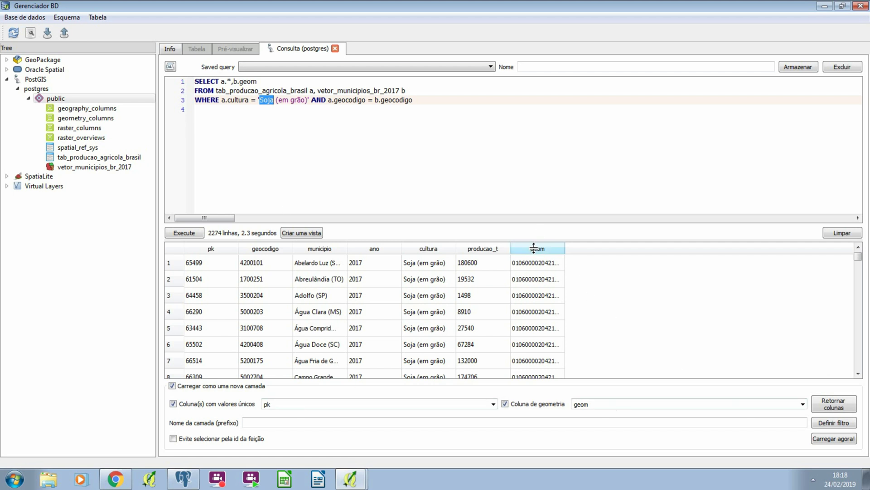
Step: Name the new layer 'Produção de Soja no Brasil (t) - 2017'
click(302, 419)
text(pRDO)
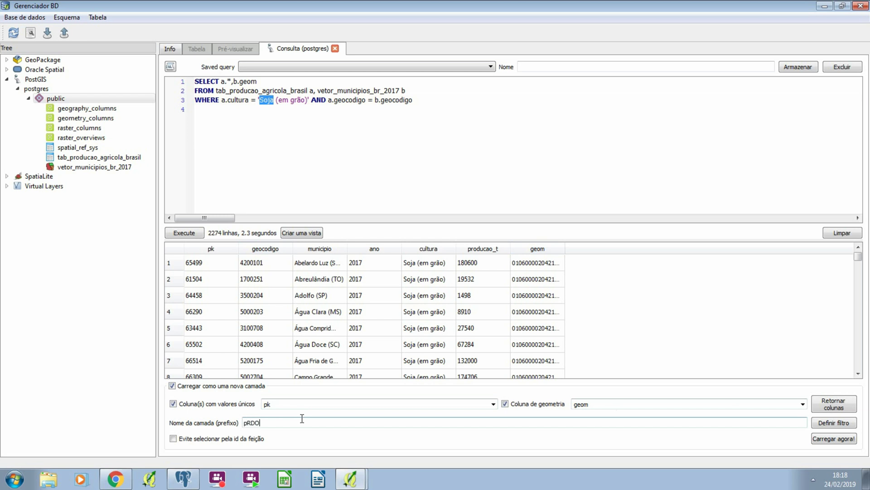
key(Caps_Lock)
key(BackSpace)
key(BackSpace)
key(BackSpace)
key(BackSpace)
text(Produc)
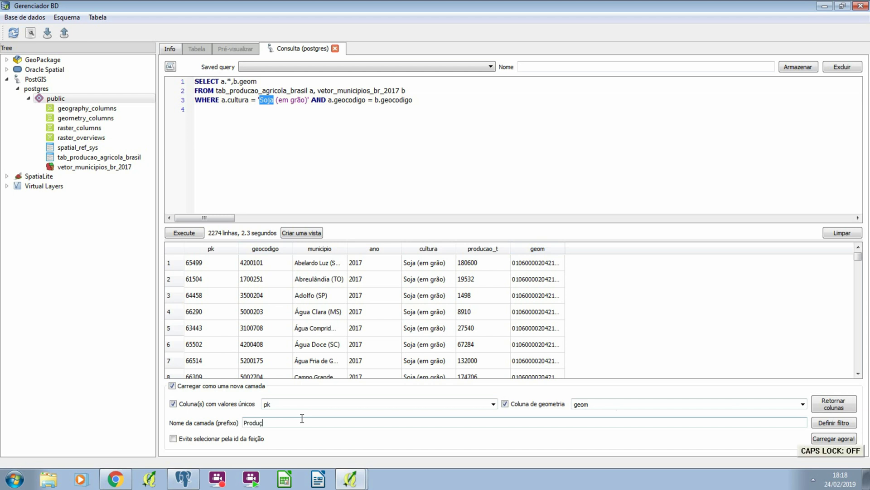
key(BackSpace)
text(ção de So)
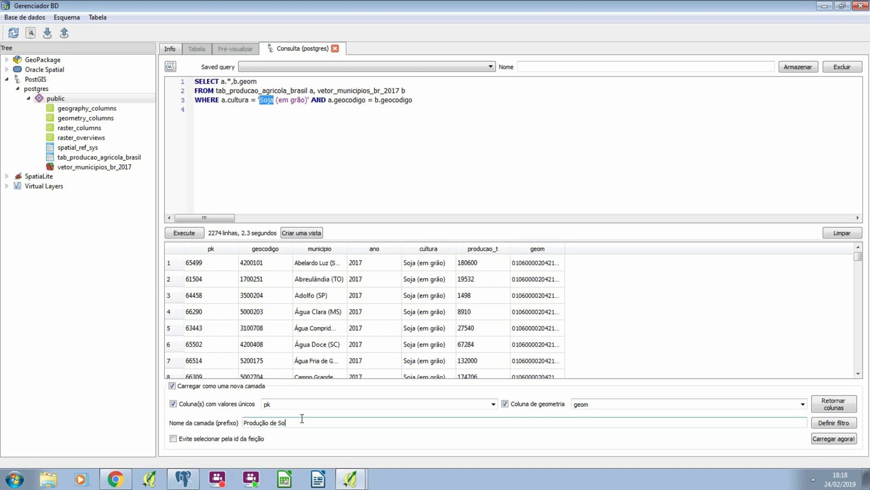
text(ja no Brasil (t) - 2017)
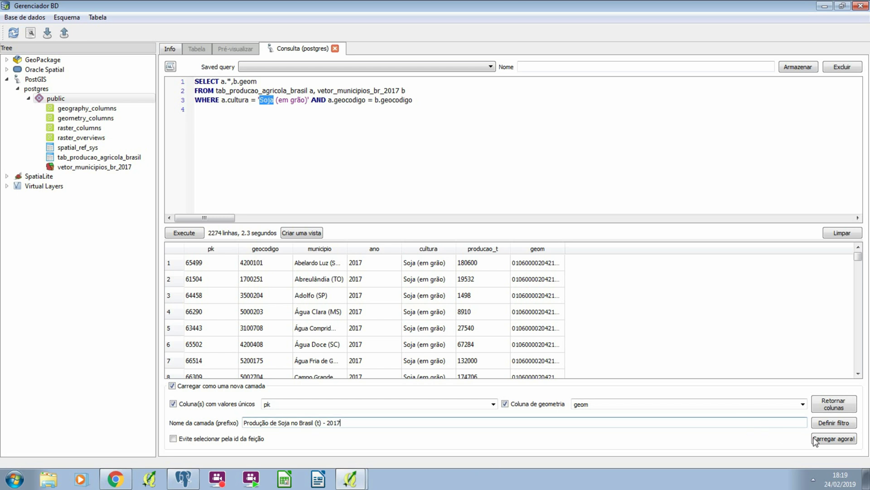
Step: Try to load the query result as a layer twice, docking the DB Manager beside the map window before the second attempt
click(833, 438)
click(860, 5)
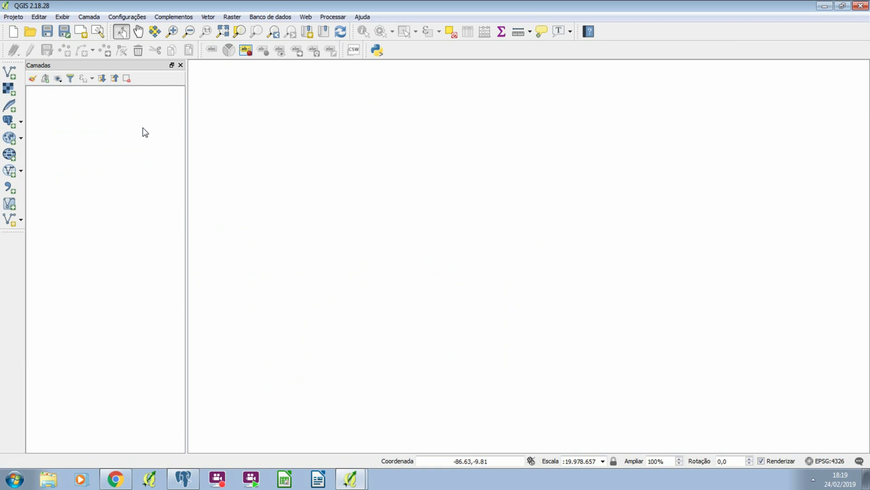
click(350, 479)
click(353, 459)
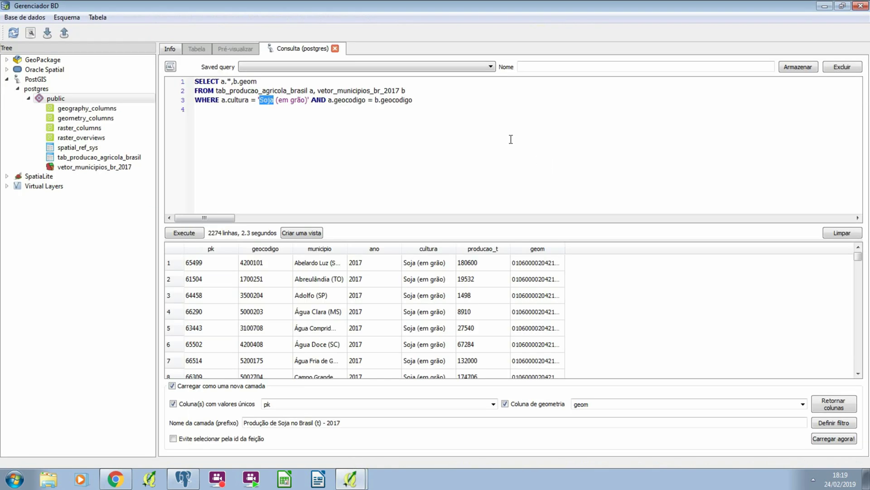
drag(454, 5, 868, 181)
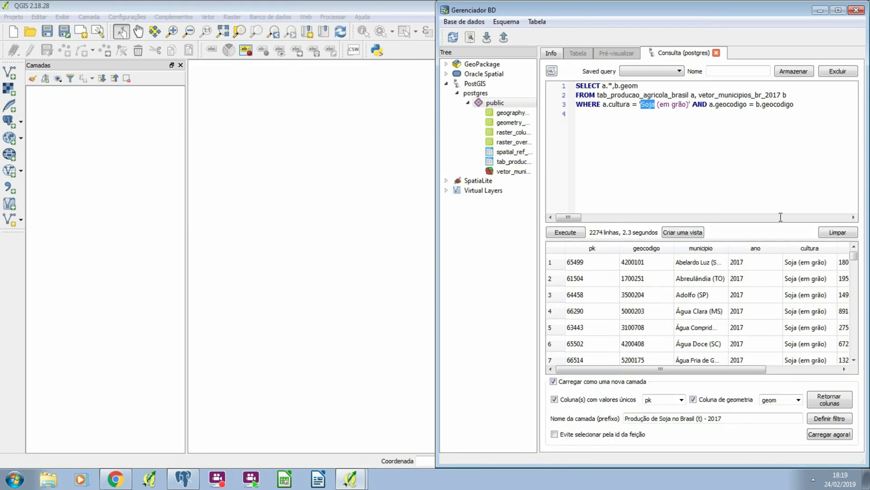
click(812, 436)
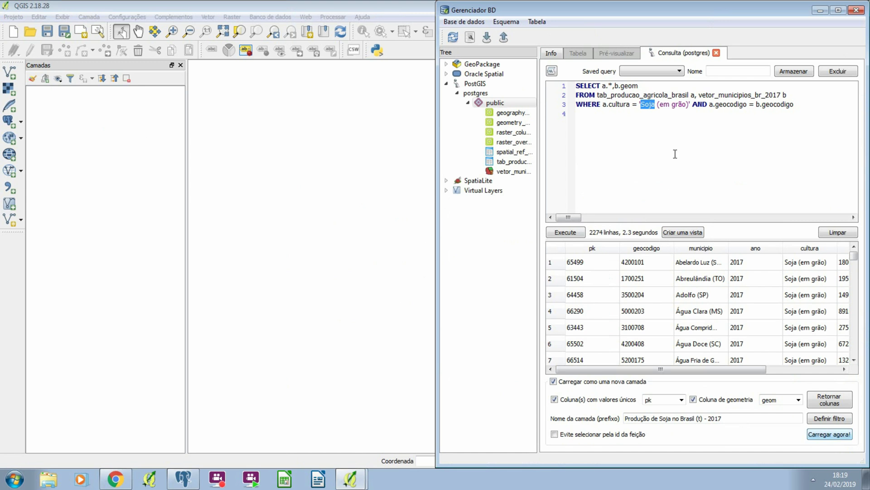
Step: Copy the whole query, restart the DB Manager, and expand the postgres database's public schema again
key(ctrl+a)
key(ctrl+c)
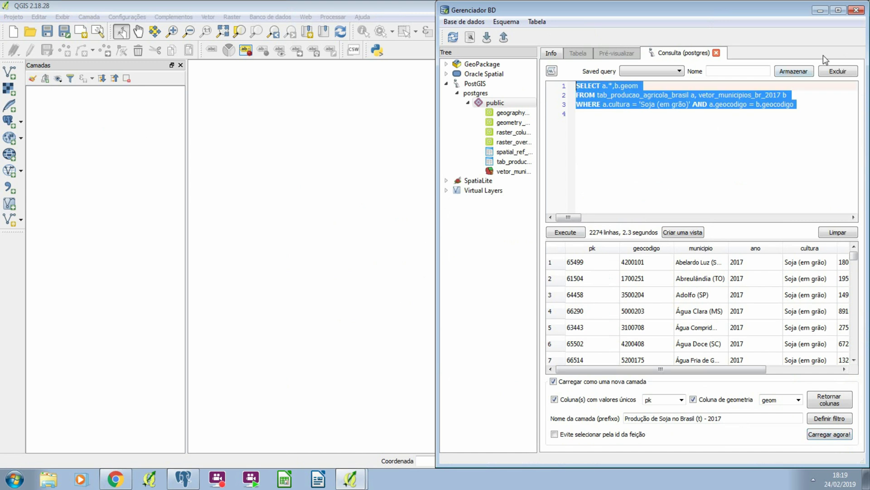
click(856, 10)
click(270, 17)
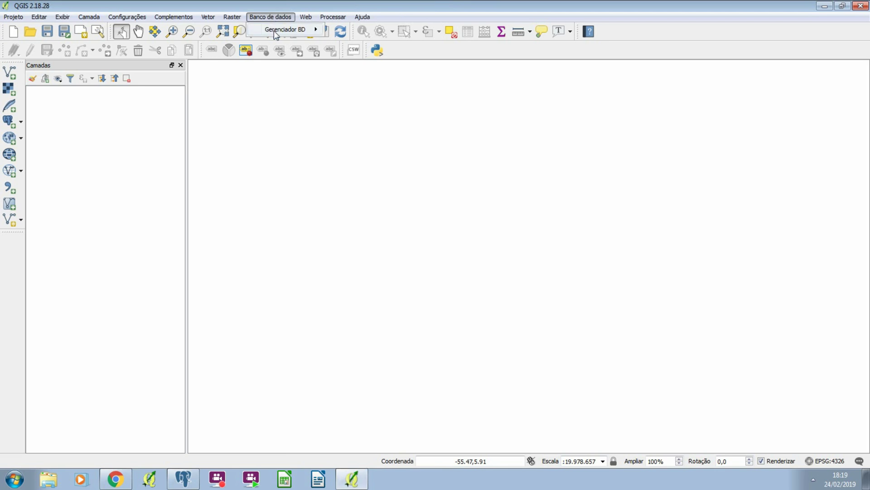
mouse_move(295, 30)
click(360, 30)
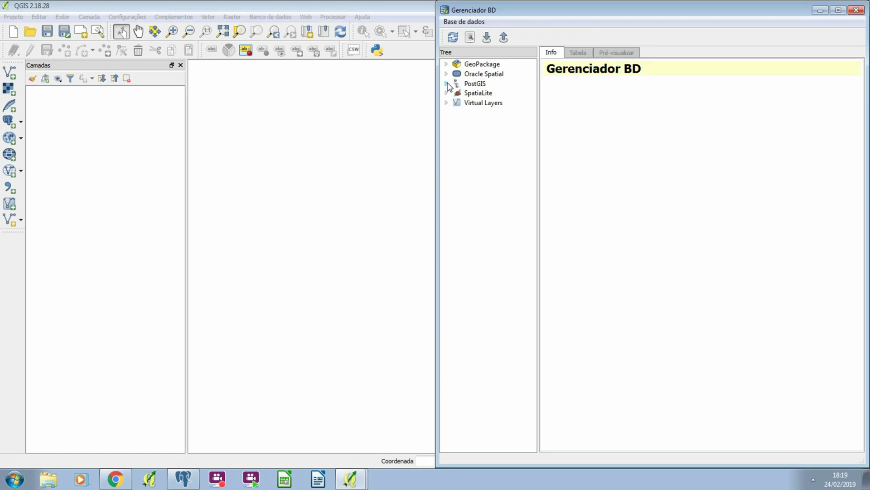
click(474, 83)
click(475, 93)
click(473, 104)
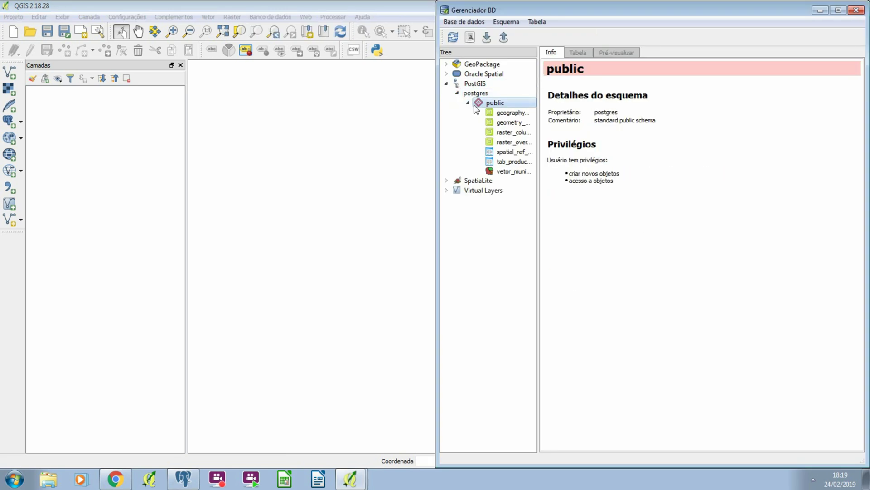
Step: Paste the query into a new SQL window, execute it, and enable loading the result as a new layer
click(470, 38)
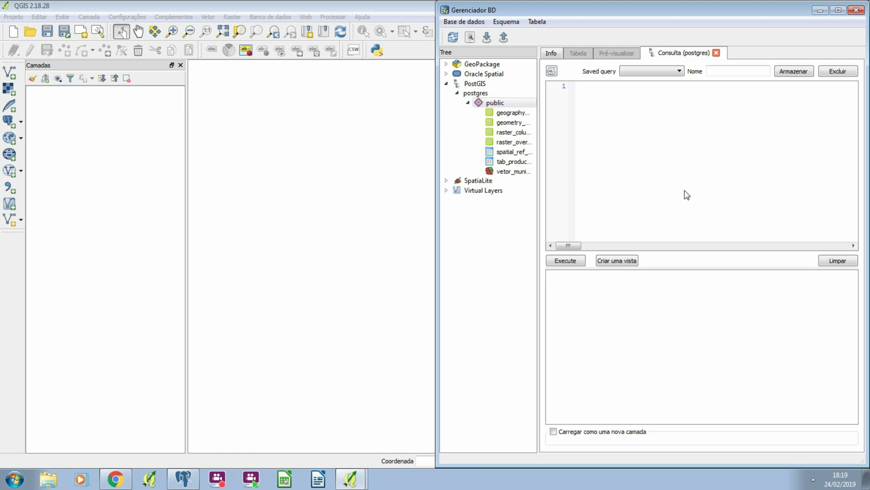
key(ctrl+v)
click(574, 260)
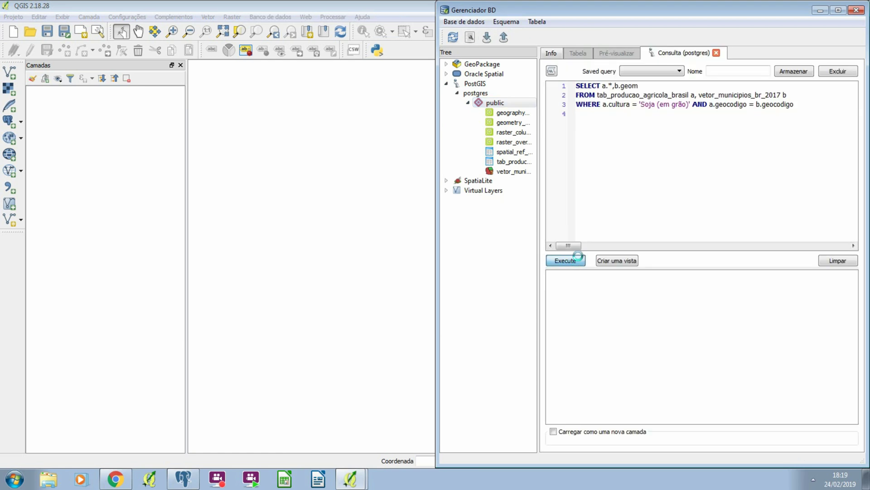
click(554, 431)
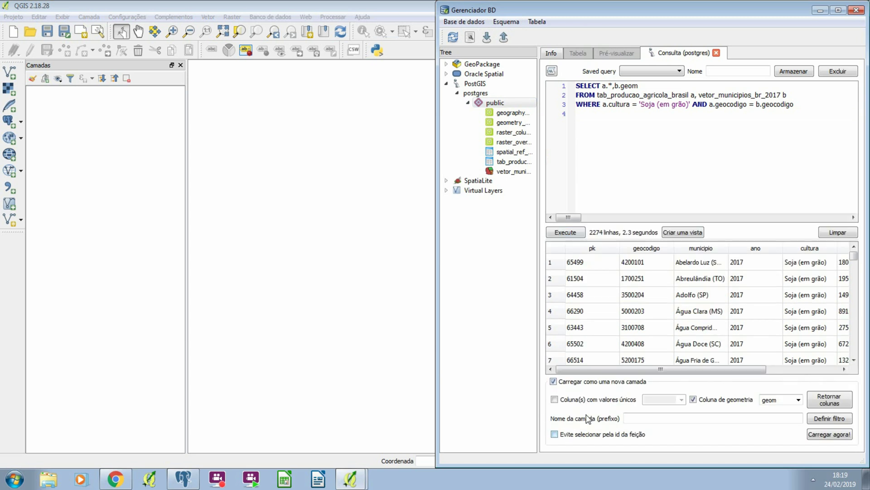
Step: Enable the unique-values column option for the new layer and choose pk as that column
click(595, 406)
click(681, 400)
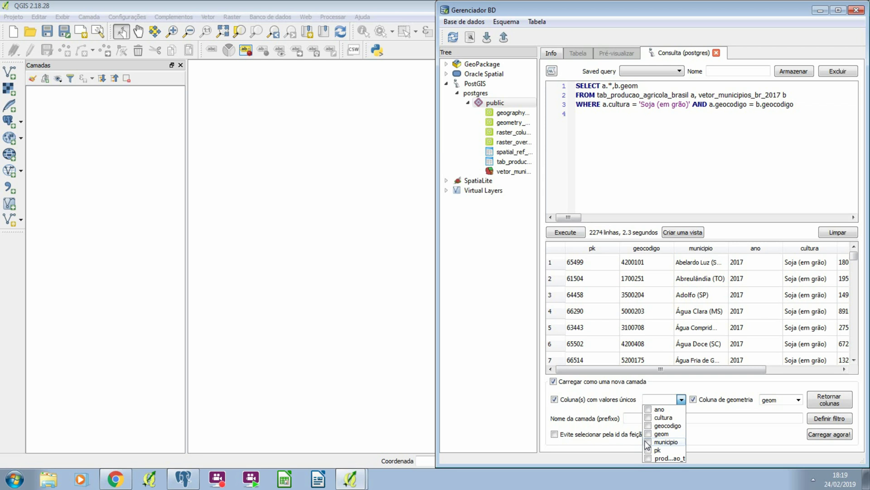
click(649, 450)
Step: Name the new layer 'Produção de Soja no Brasil (t) - 2017' and load it into the map
click(715, 418)
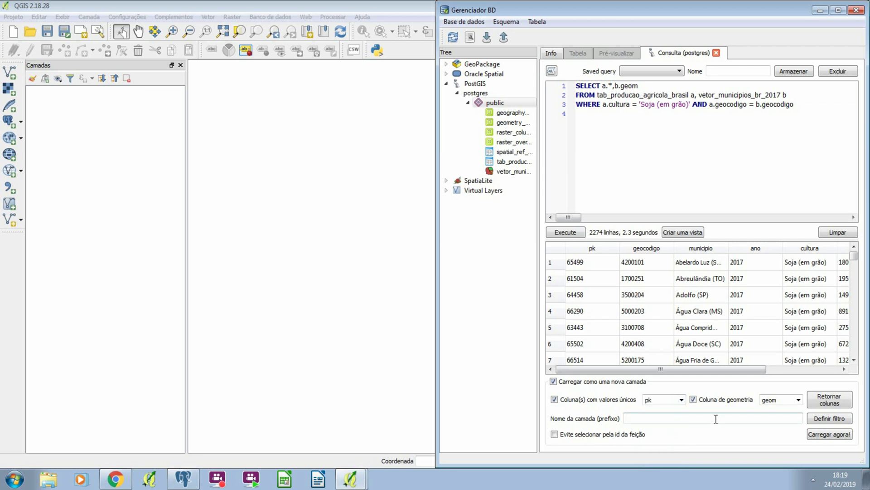
text(Pro)
text(du)
text(c)
text(ão de S)
text(oja no Brasil)
text( (t) - )
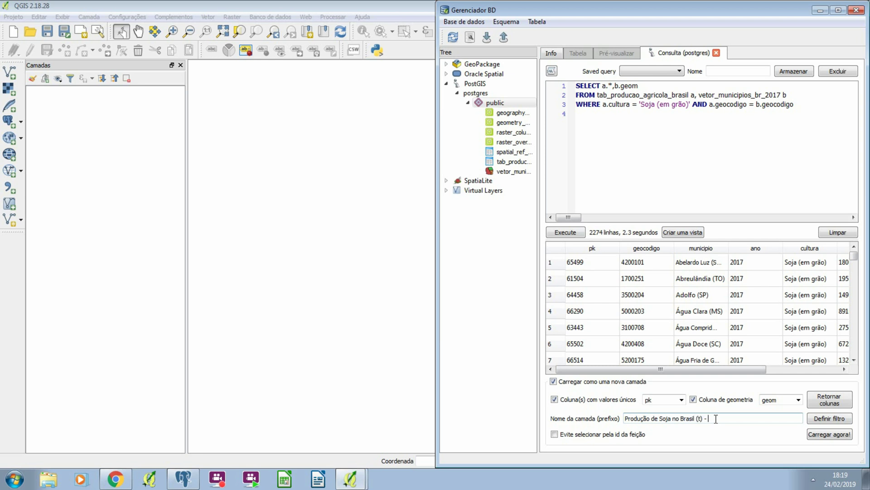
text(2017)
click(815, 435)
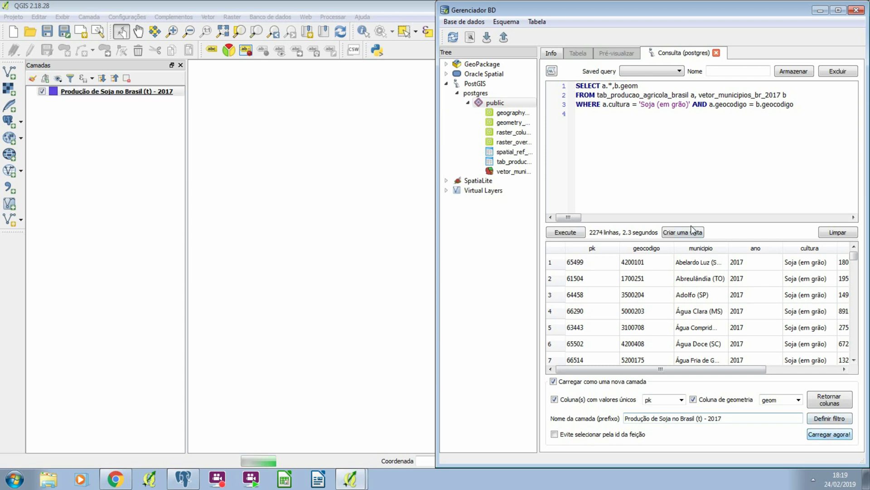
Step: Select the whole soybean query text and close the DB Manager
click(634, 102)
key(ctrl+a)
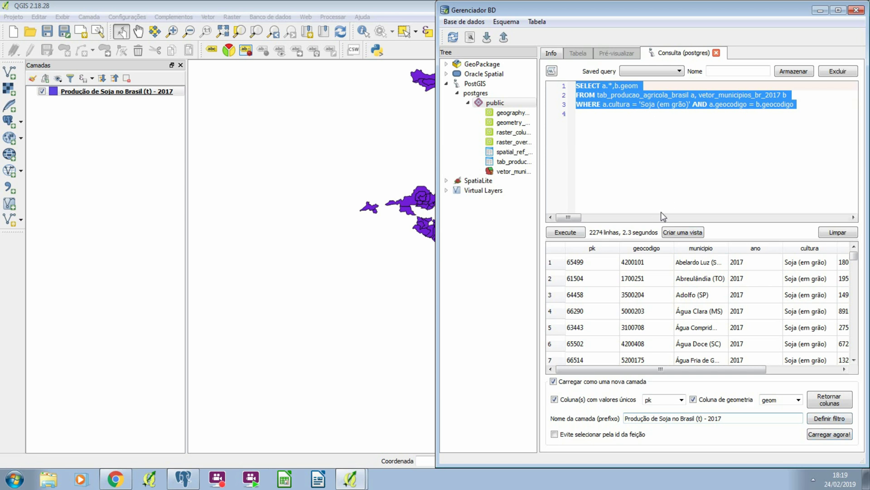
click(856, 10)
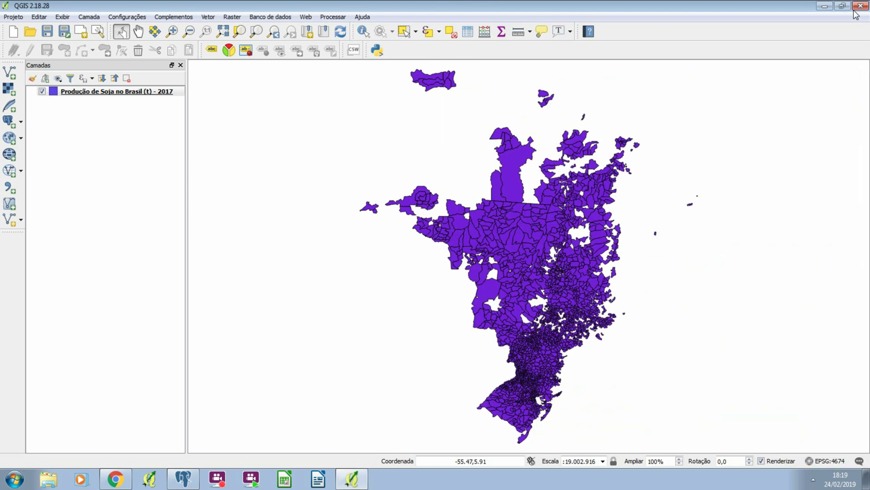
Step: Save the project as balanco_nutrientes, replacing the existing QGIS project file
click(48, 33)
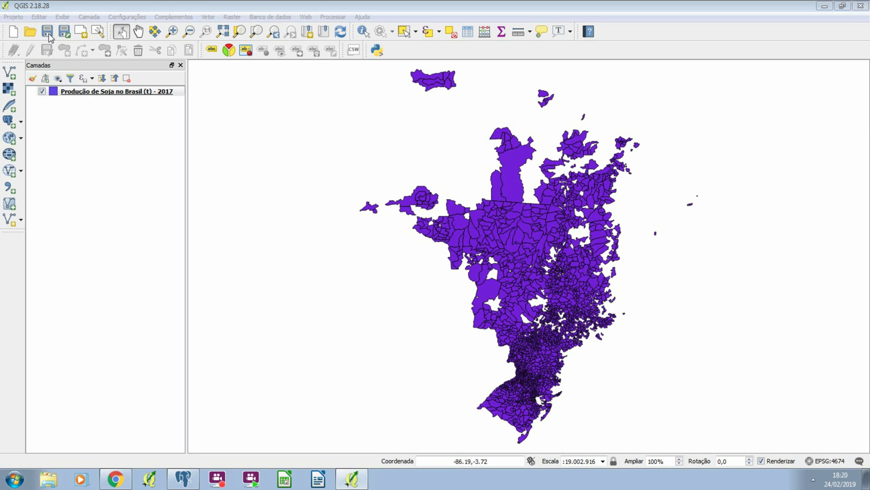
drag(46, 26, 111, 43)
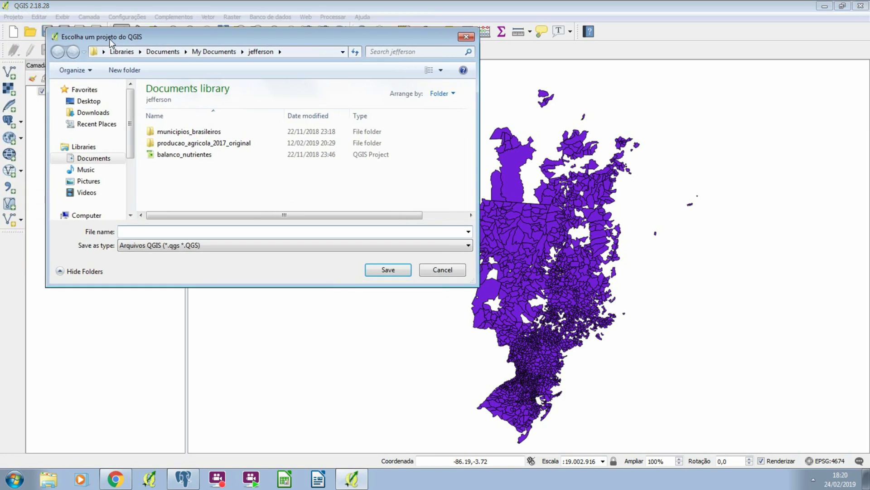
click(181, 155)
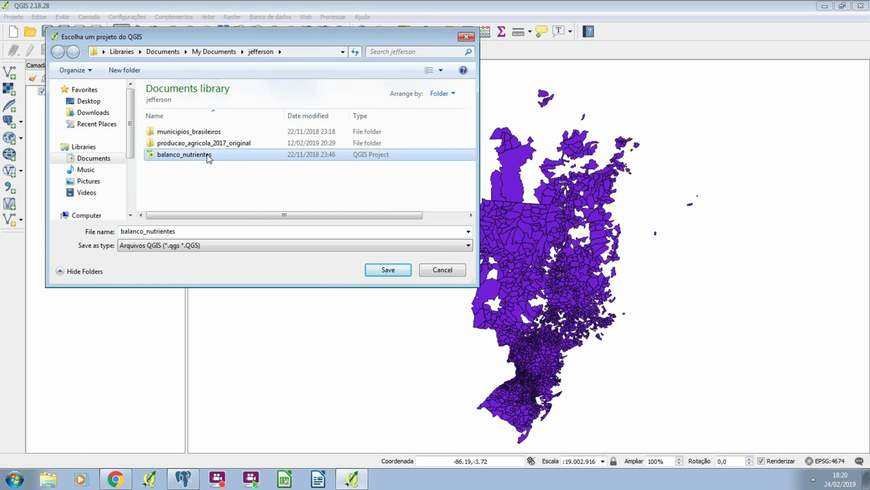
click(389, 270)
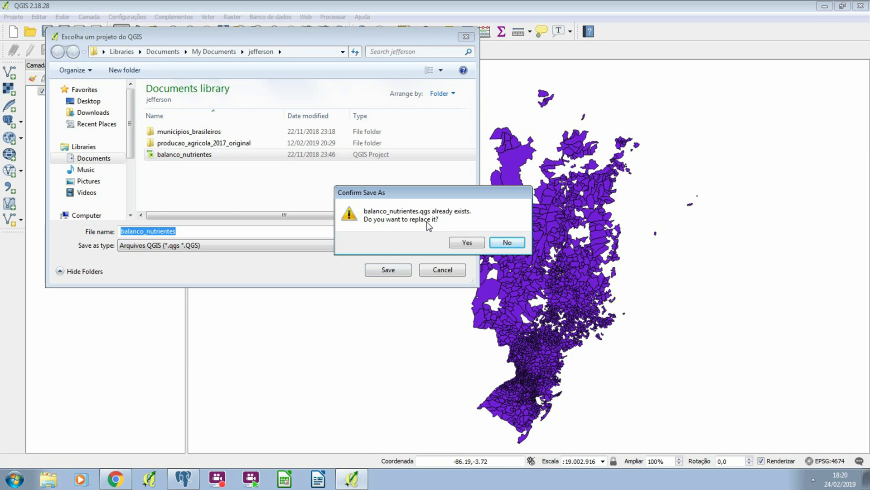
click(468, 241)
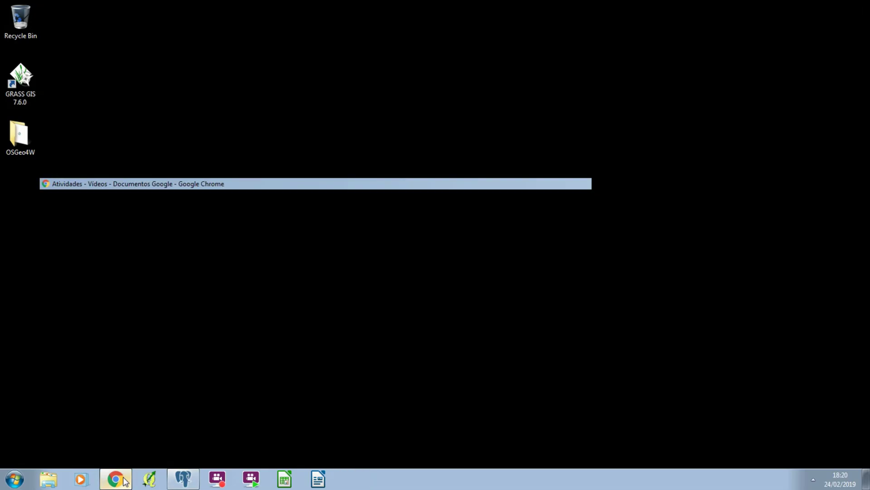
Step: Reopen the balanco_nutrientes project from its folder in the Documents library
click(118, 480)
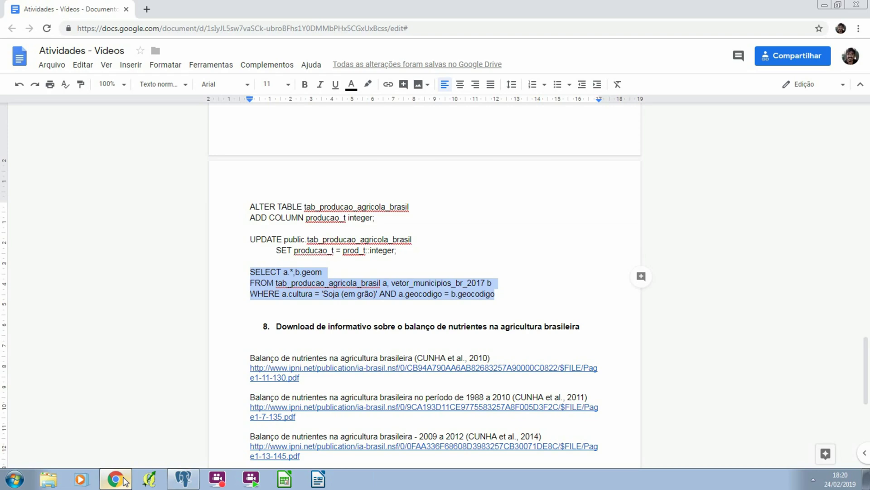
click(123, 481)
click(50, 480)
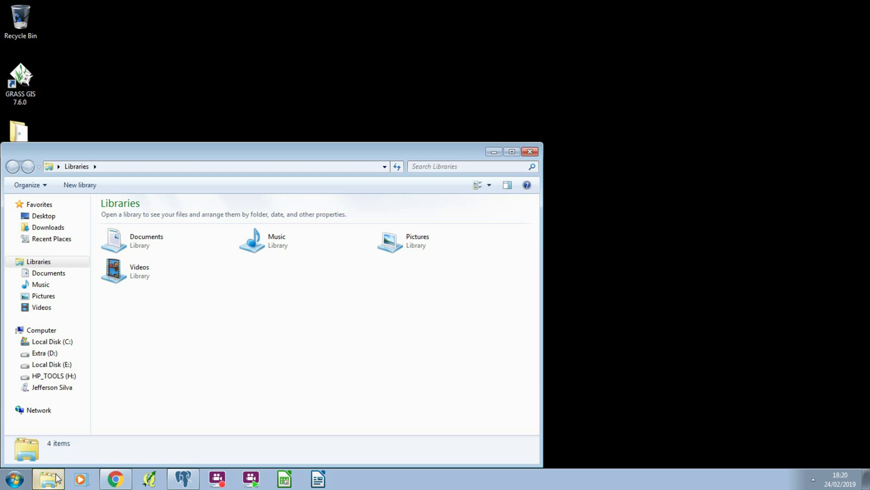
click(48, 273)
double_click(122, 256)
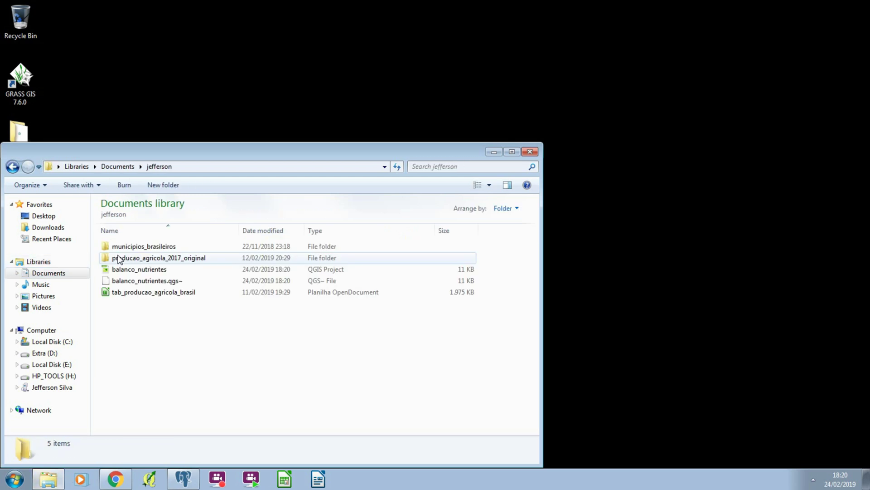
click(141, 270)
double_click(184, 268)
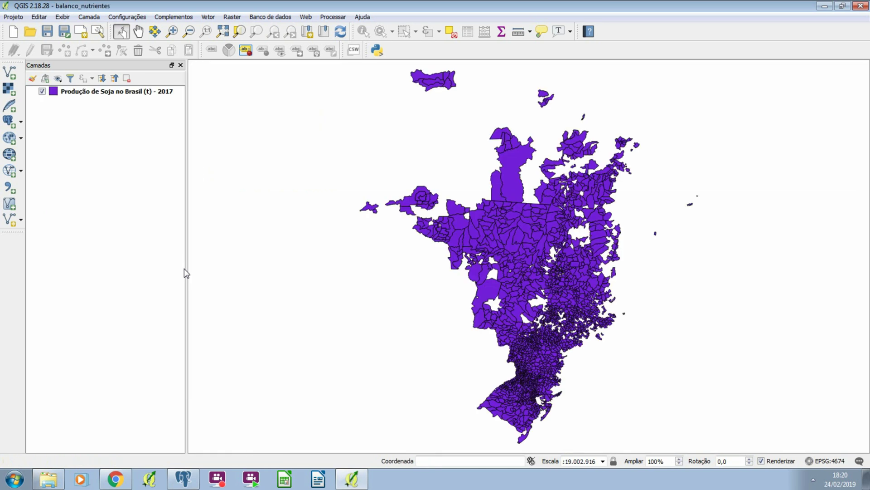
Step: Widen the layer list, open the soybean layer's SQL for updating, and copy its whole query before closing the DB Manager
click(121, 100)
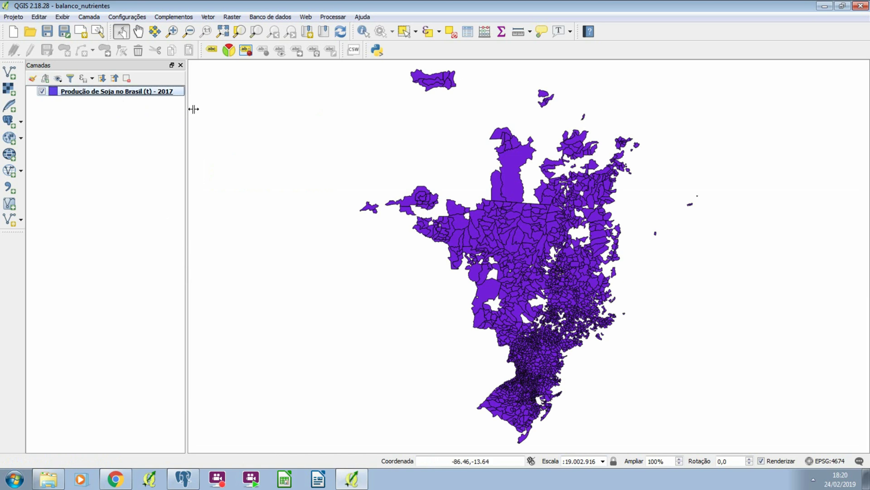
drag(194, 109, 224, 109)
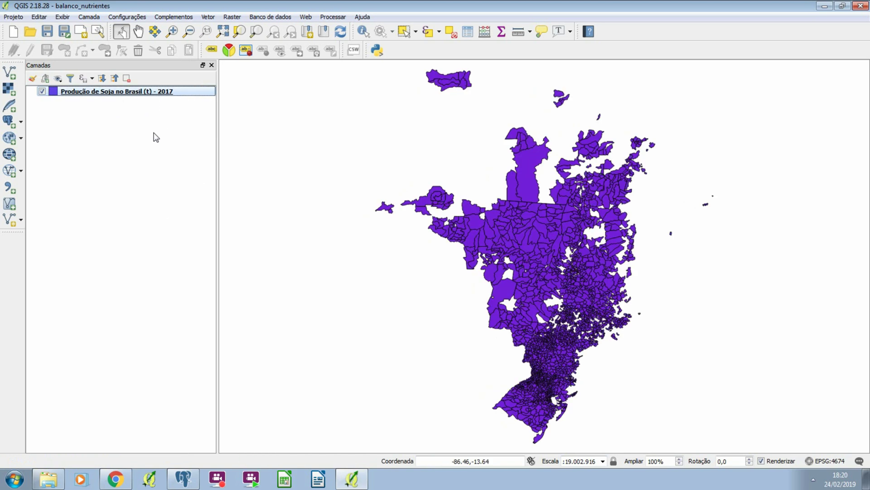
right_click(142, 91)
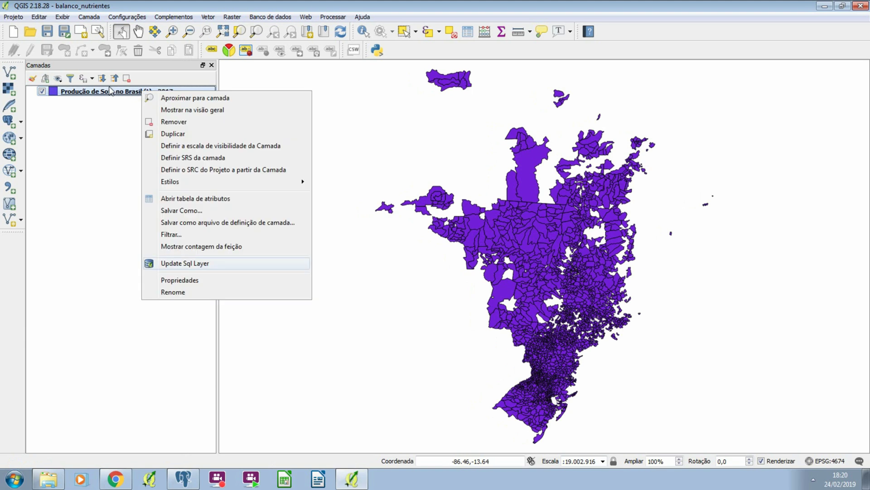
click(211, 265)
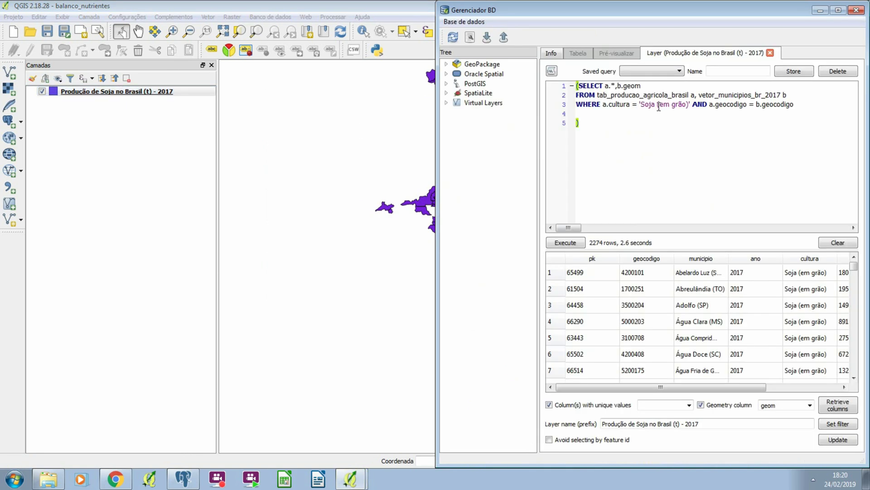
click(618, 124)
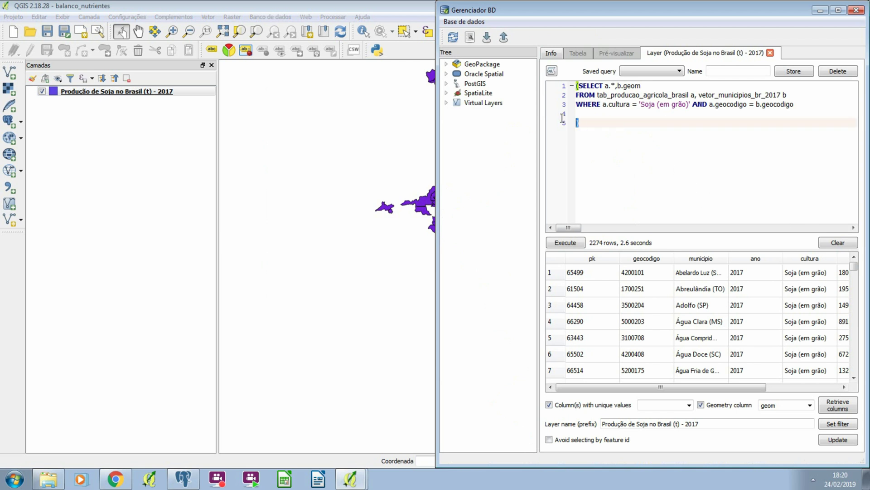
drag(562, 122, 562, 86)
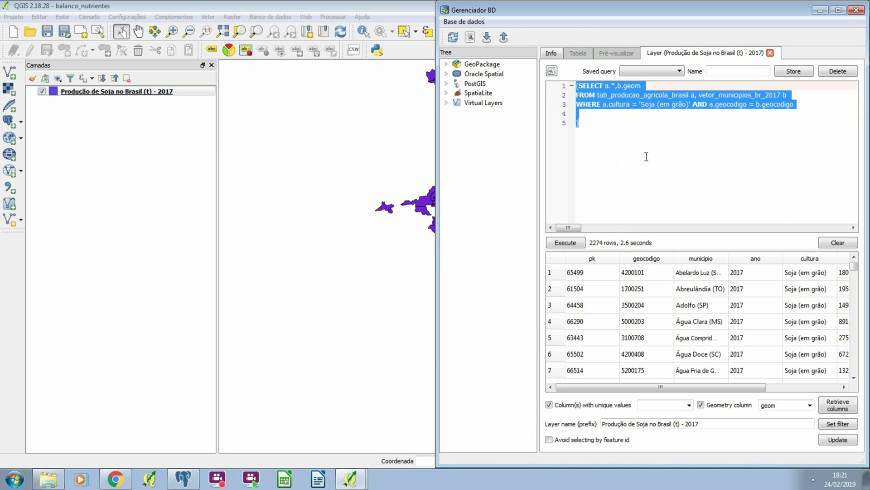
click(856, 10)
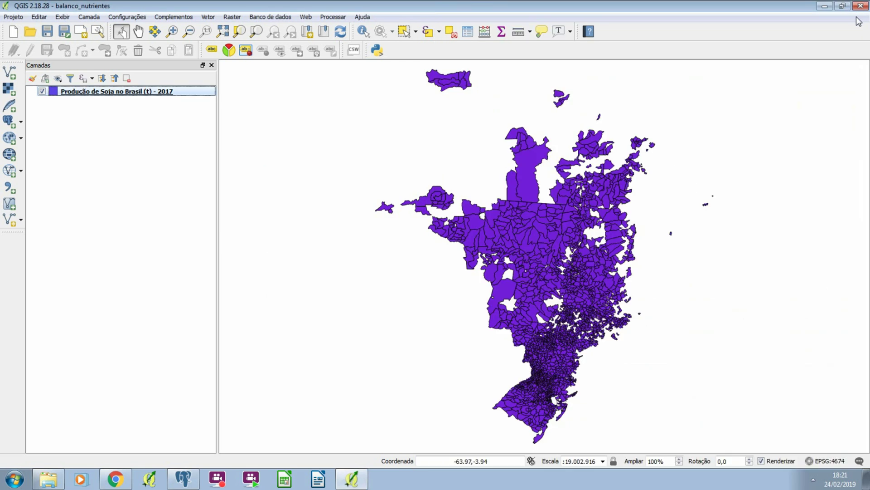
Step: Reopen the DB Manager, expand the postgres public schema, and browse the tab_producao_agricola_brasil records for the corn crop name
click(271, 17)
mouse_move(278, 29)
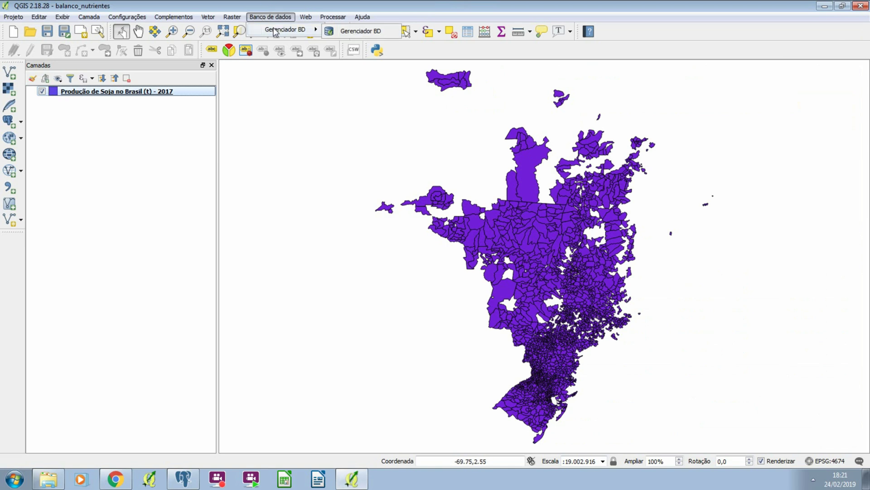
click(361, 32)
click(476, 93)
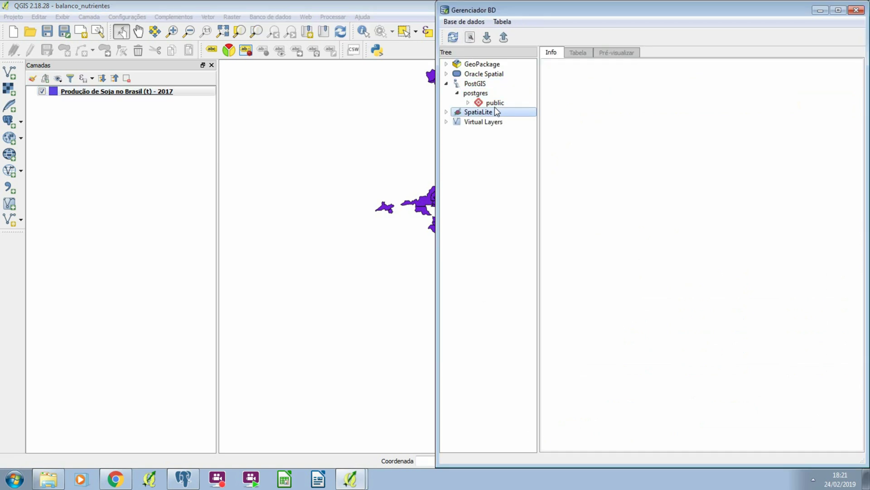
double_click(495, 102)
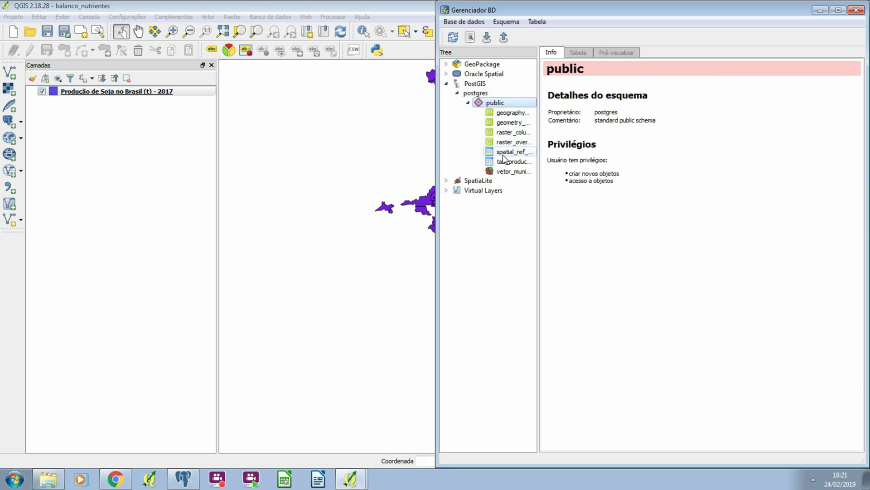
click(504, 161)
click(578, 52)
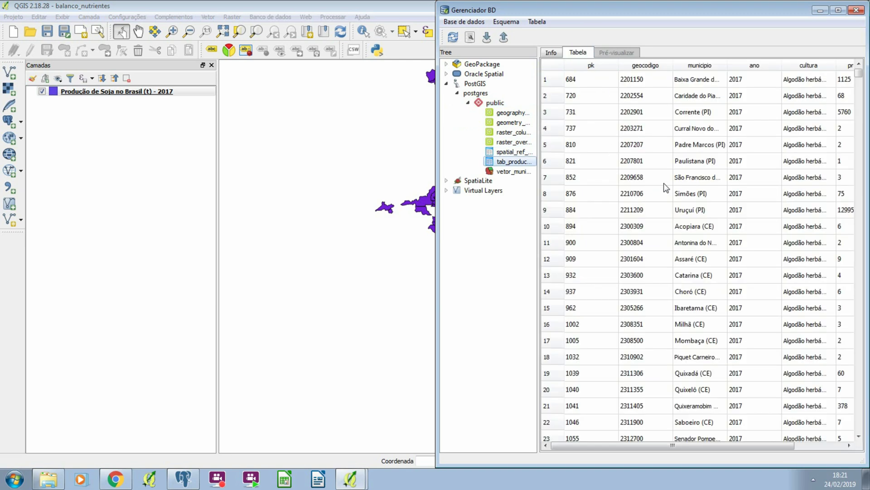
scroll(816, 168, down, 5)
scroll(824, 185, down, 6)
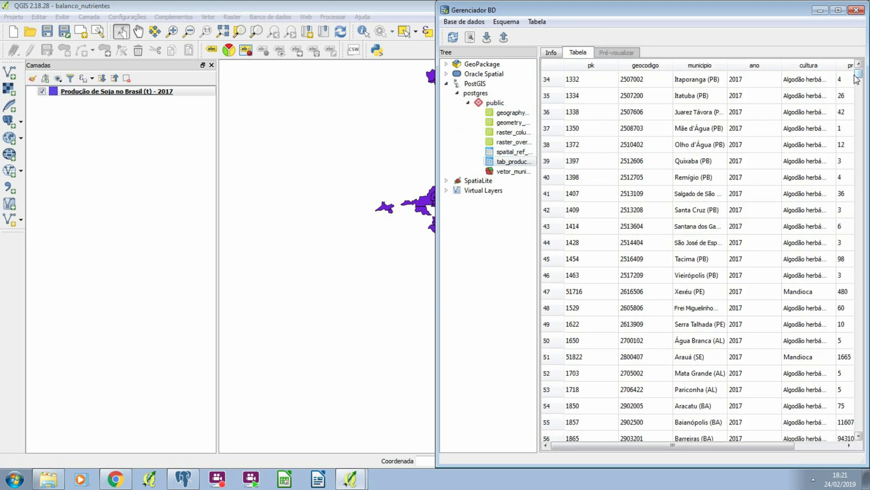
drag(860, 77, 858, 274)
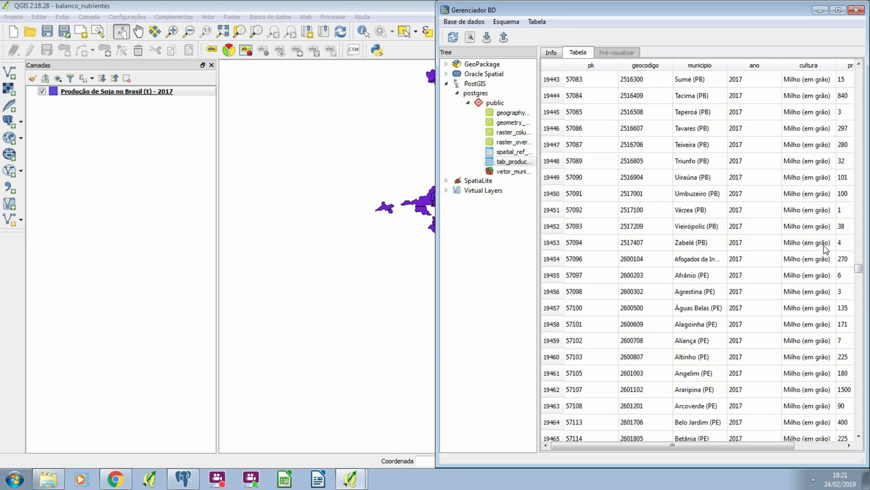
Step: Paste the soybean query into a new SQL window, change the crop filter to 'Milho (em grão)', and execute it
click(469, 37)
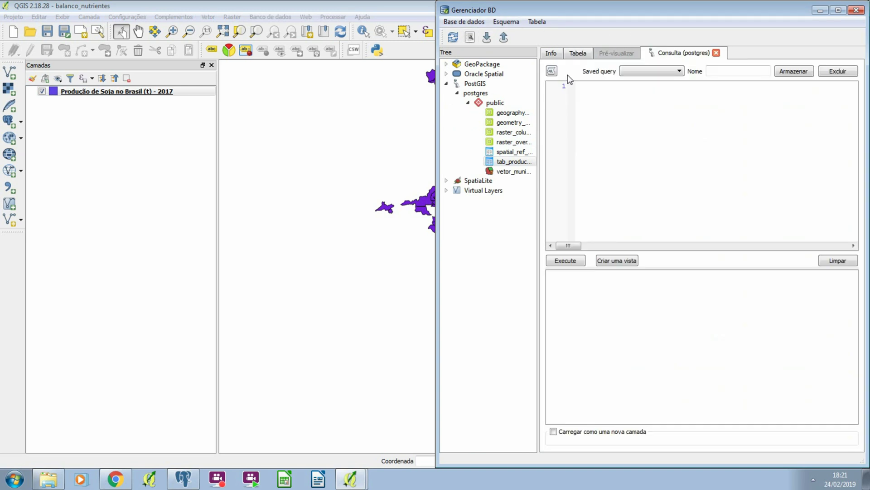
click(585, 89)
text((SELECT a.*,b.geom FROM tab_producao_agricola_brasil a, vetor_municipios_br_2017 b WHERE a.cultura = 'Soja (em grão)' AND a.geocodigo = b.geocodigo  ))
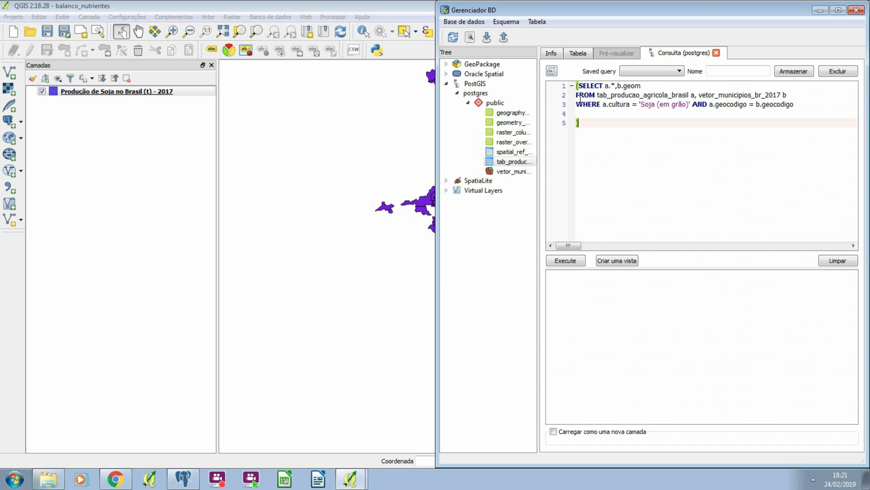
drag(641, 104, 656, 104)
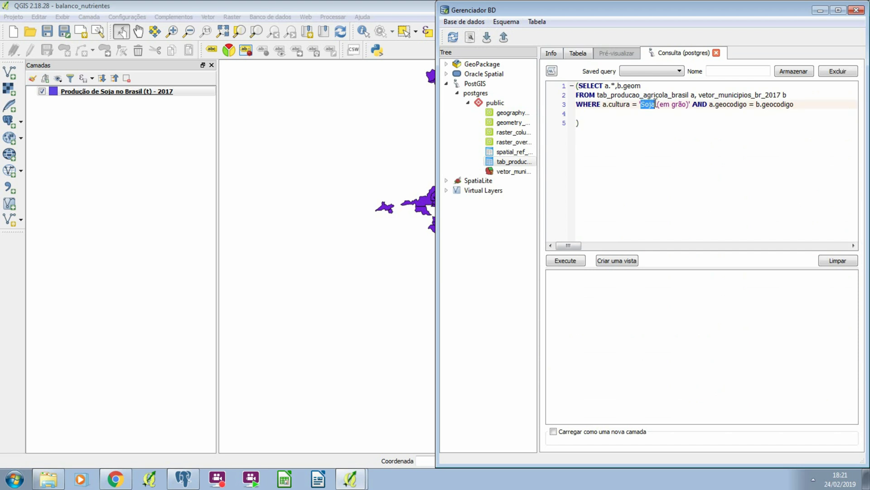
text(Milho)
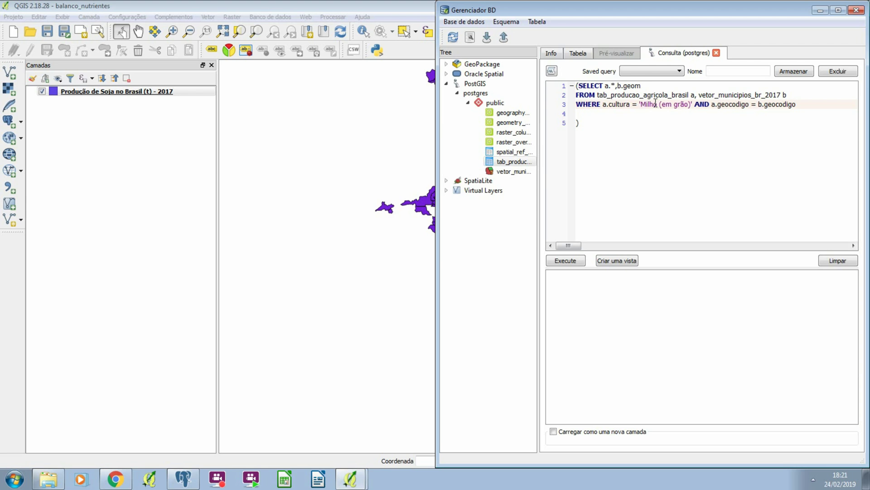
click(566, 260)
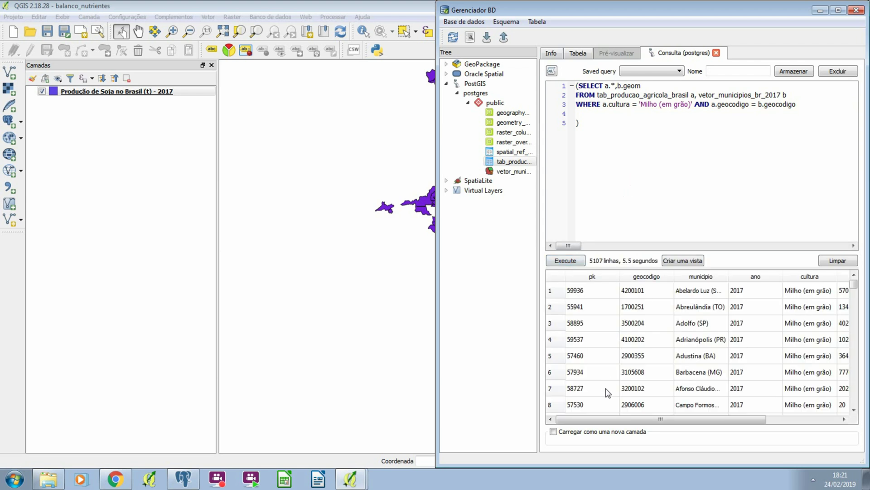
Step: Load the corn query result as a new layer named 'Produção de Milho no Brasil (t) - 2017', using pk as unique column and geom as geometry
click(601, 434)
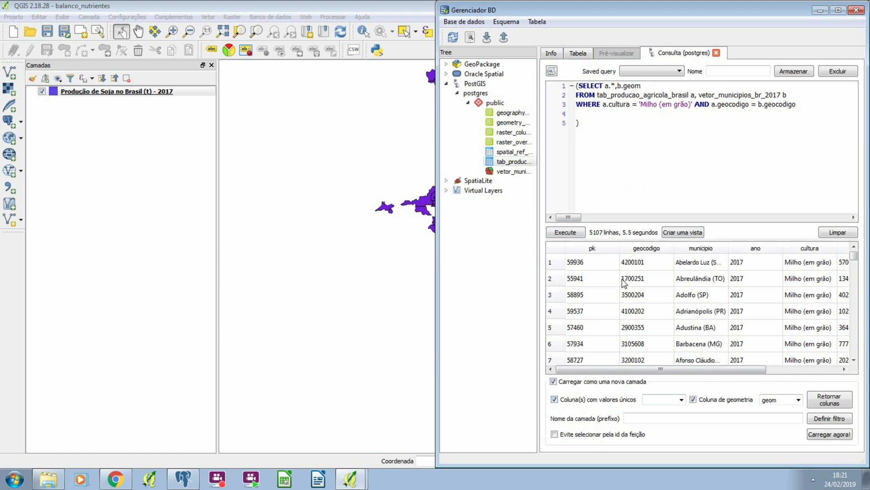
click(681, 399)
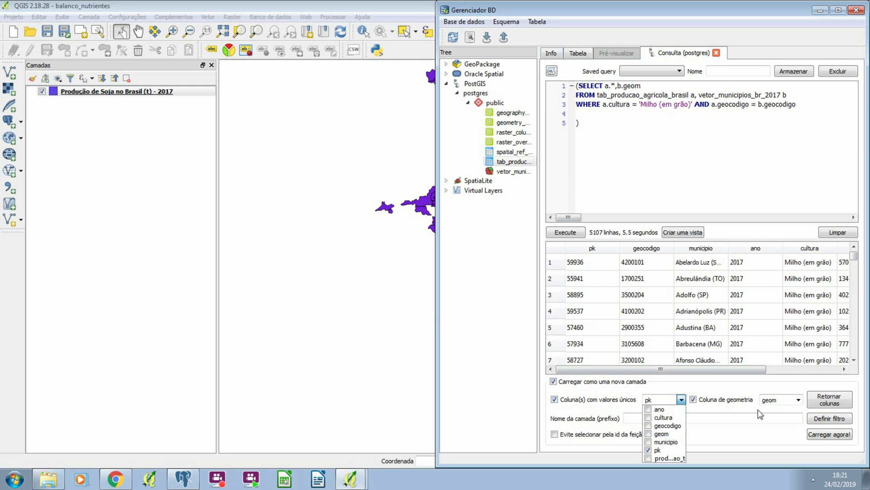
click(693, 414)
text(Pro)
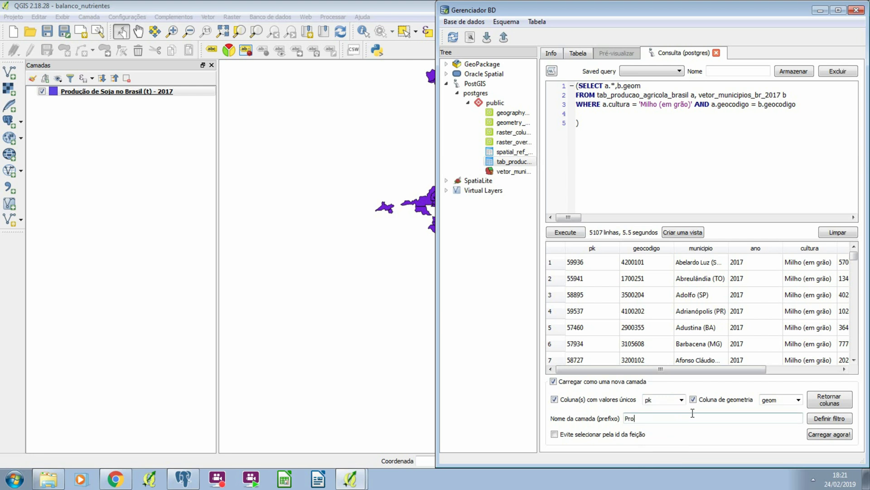
text(dução de Milho no Brasil (t) * 2017)
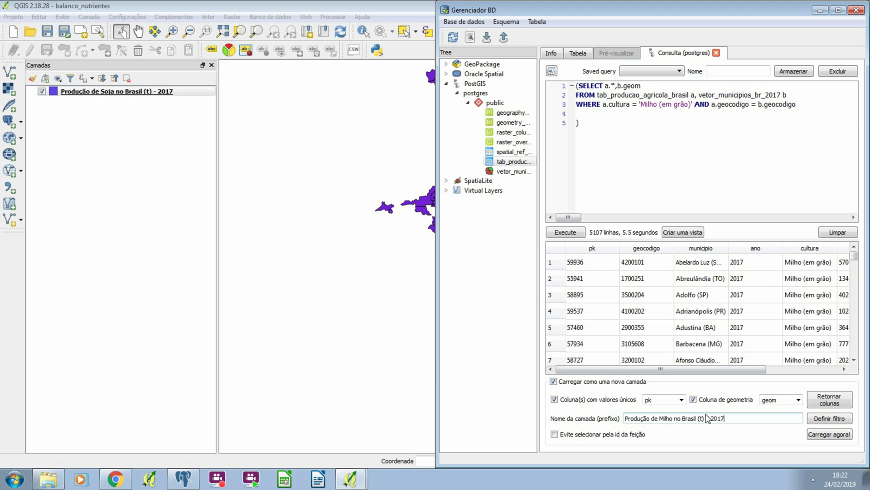
click(708, 418)
click(814, 435)
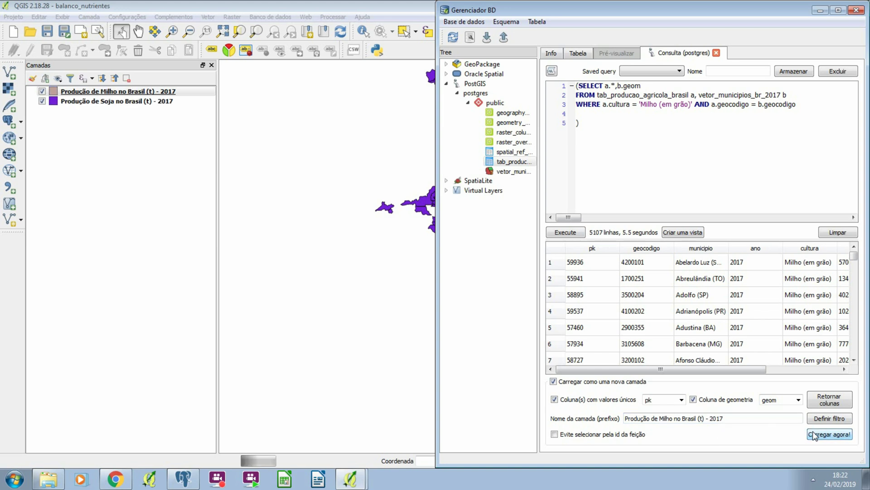
click(856, 10)
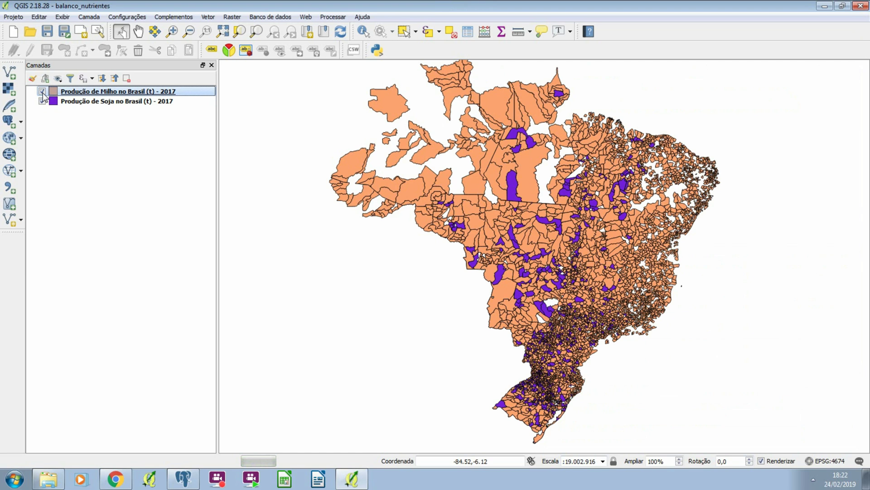
Step: View the soybean layer alone, closing its properties without changes, and switch visibility so that only the corn layer is shown
click(42, 91)
click(130, 104)
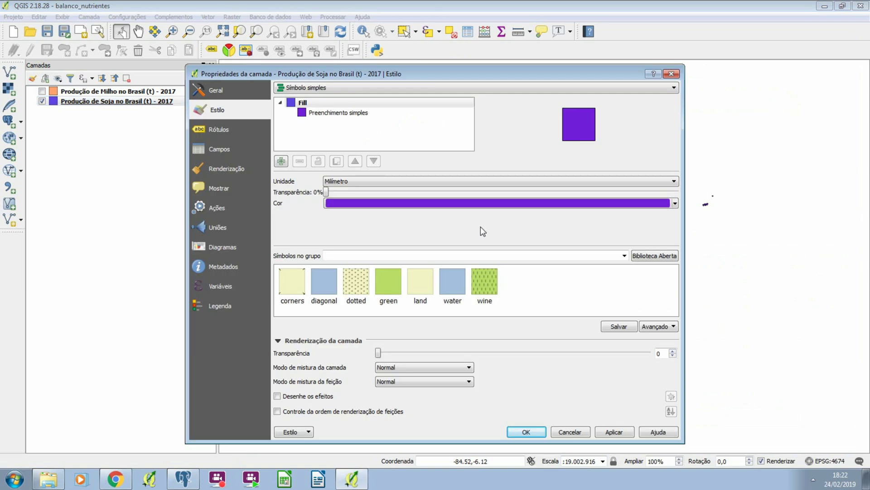
click(671, 73)
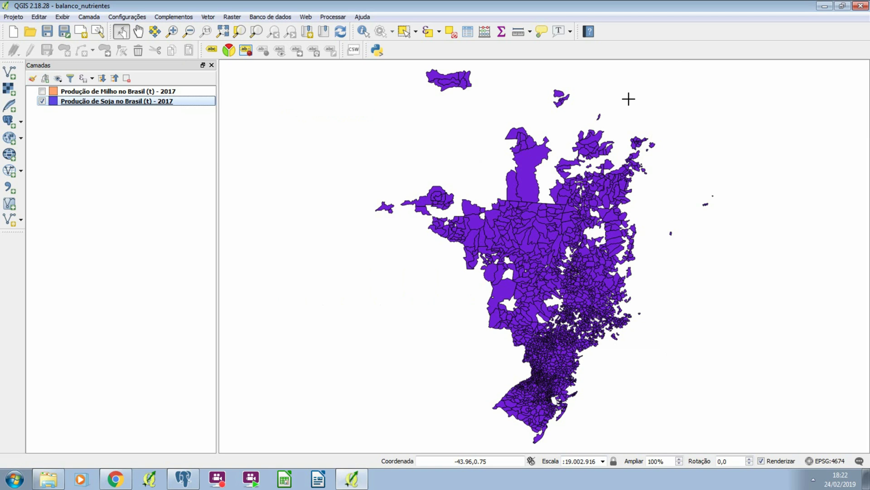
click(42, 100)
click(42, 91)
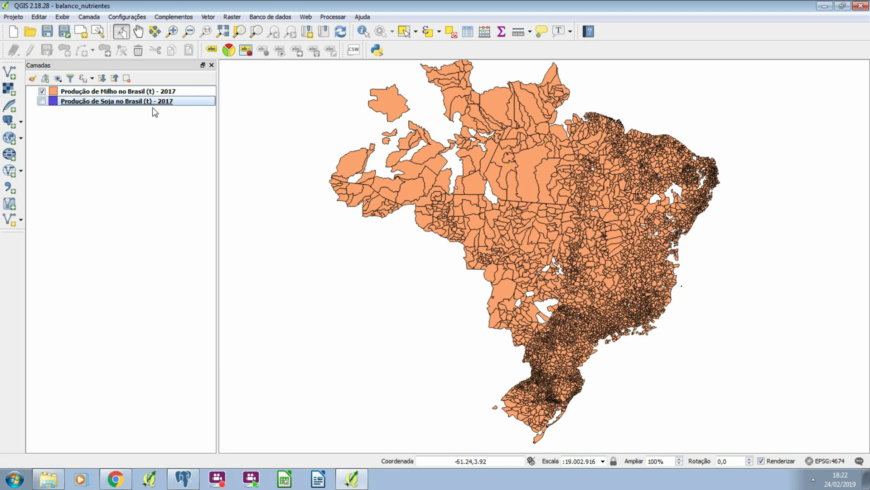
Step: Save the project and reopen balanco_nutrientes from its folder in the Documents library
click(43, 30)
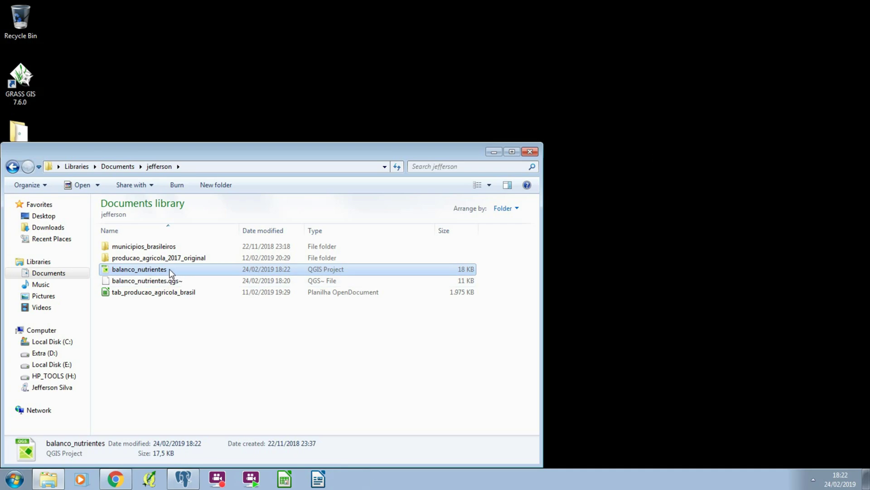
double_click(141, 269)
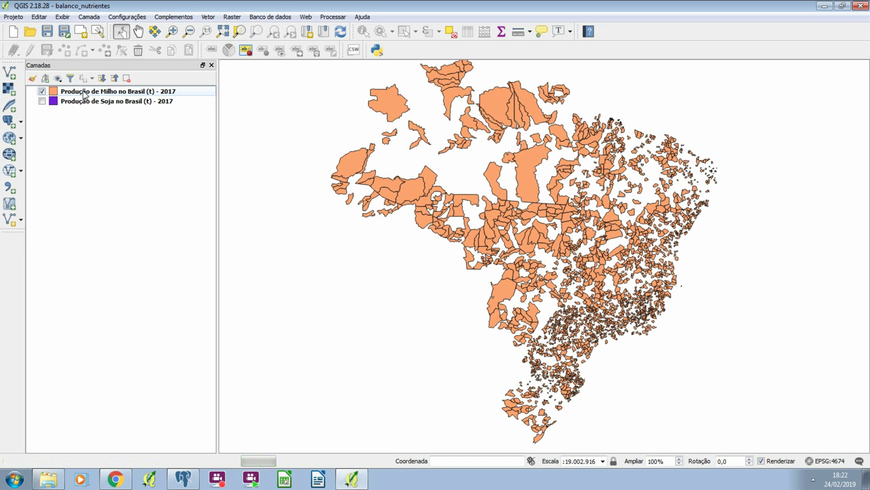
Step: Examine the SQL query in the corn layer's data source in its widened properties, and close them without changes
right_click(82, 91)
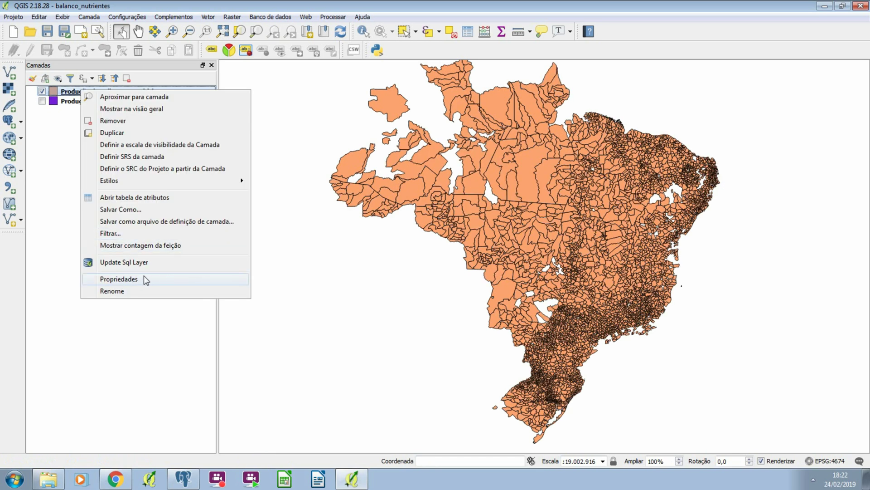
click(144, 281)
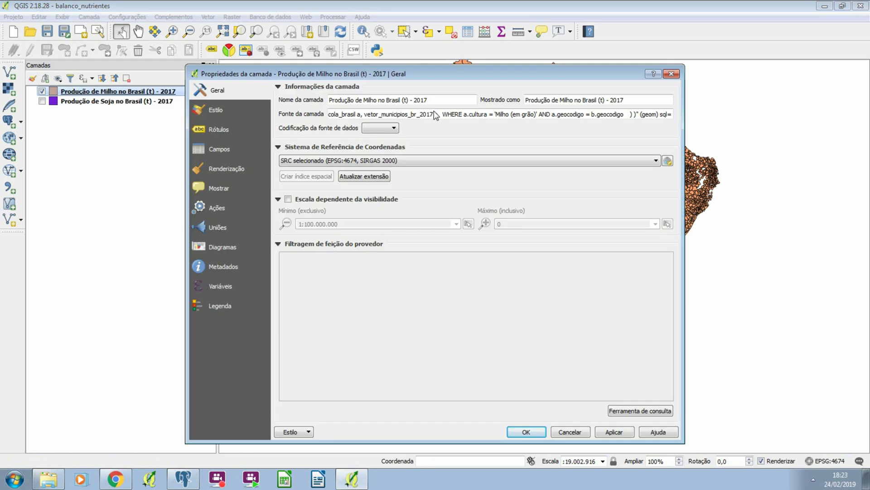
drag(680, 132, 865, 138)
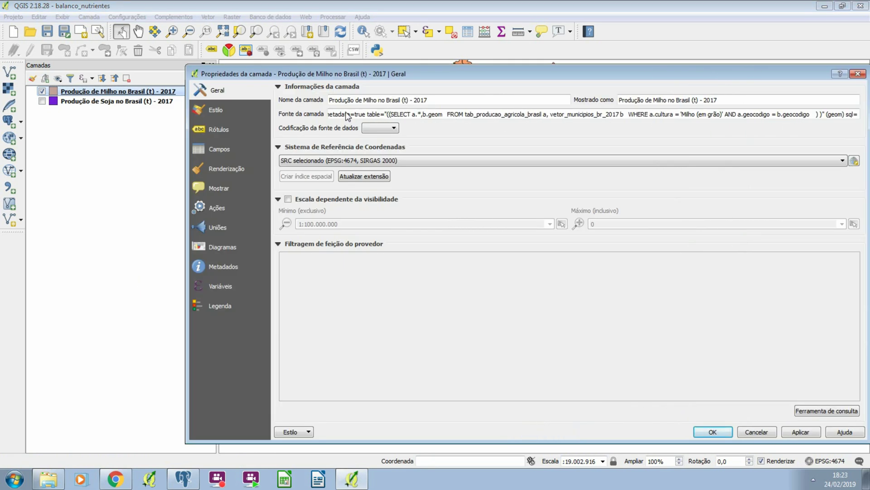
drag(187, 114, 3, 113)
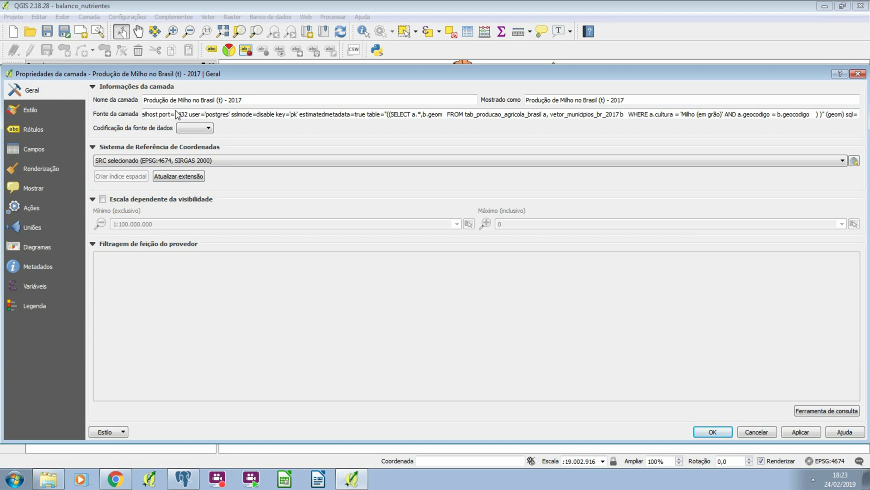
drag(177, 115, 146, 116)
drag(203, 119, 821, 127)
click(394, 119)
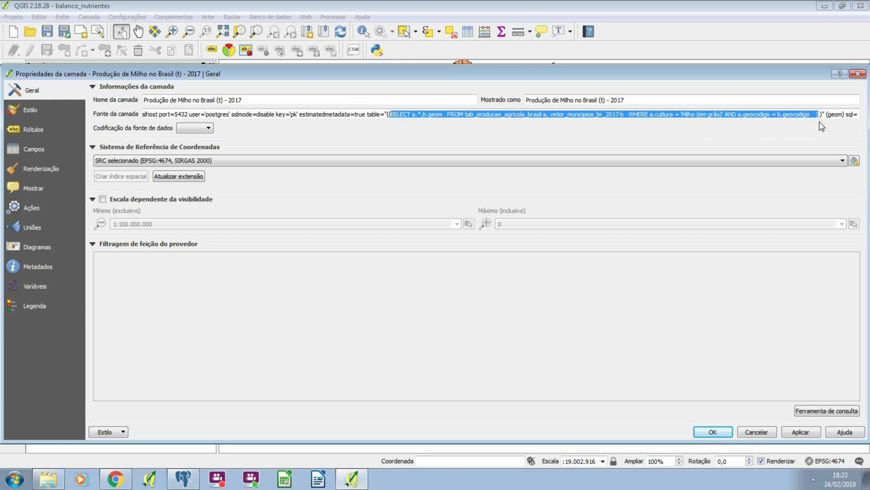
click(858, 74)
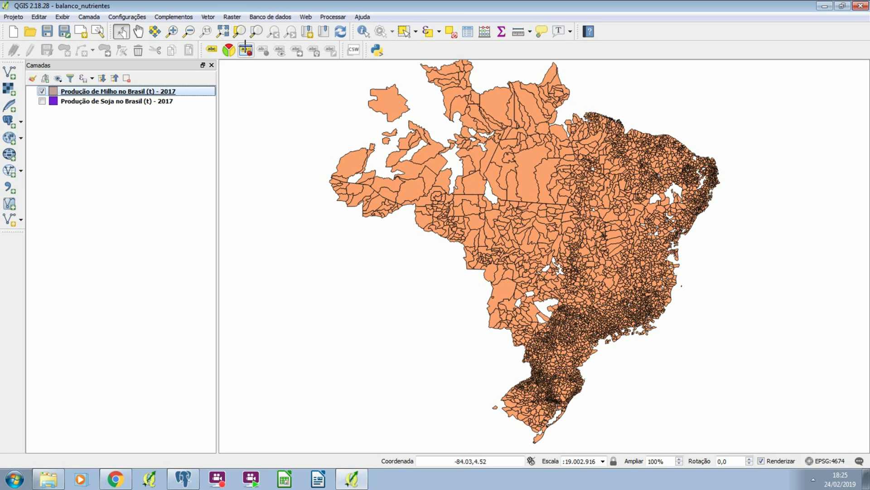
Step: Reopen the DB Manager and expand the PostGIS postgres connection and its public schema
click(270, 17)
mouse_move(287, 30)
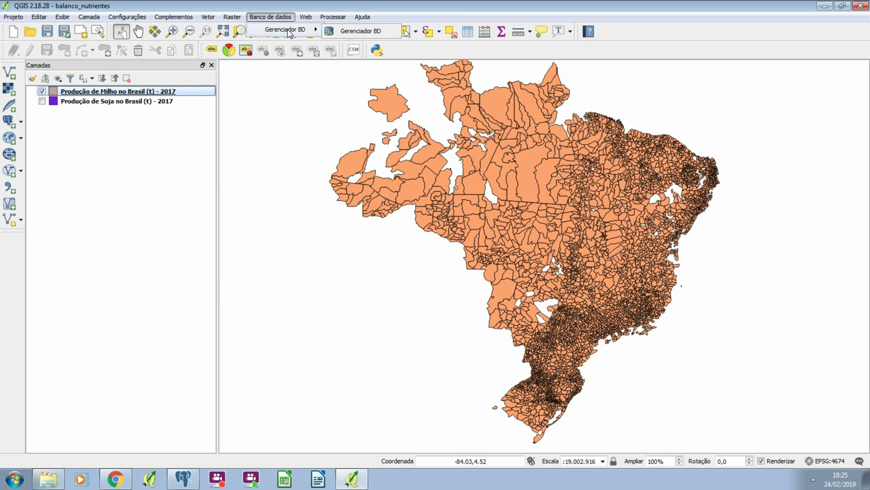
click(358, 30)
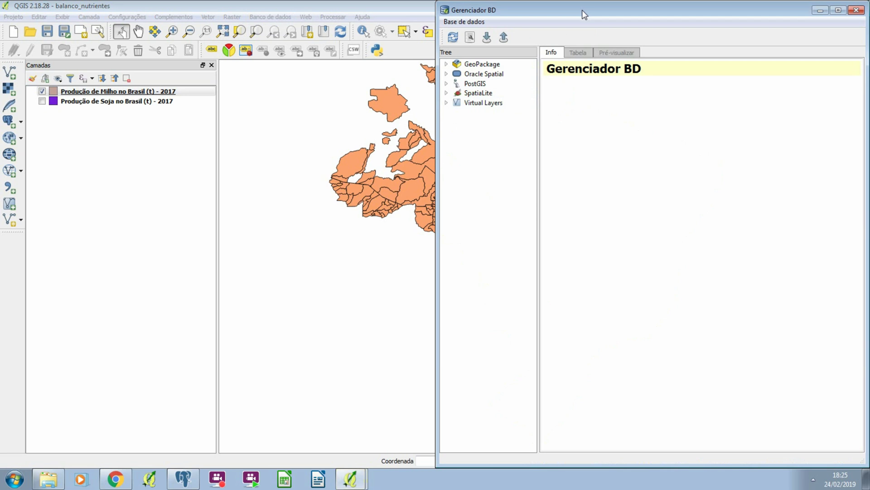
double_click(456, 84)
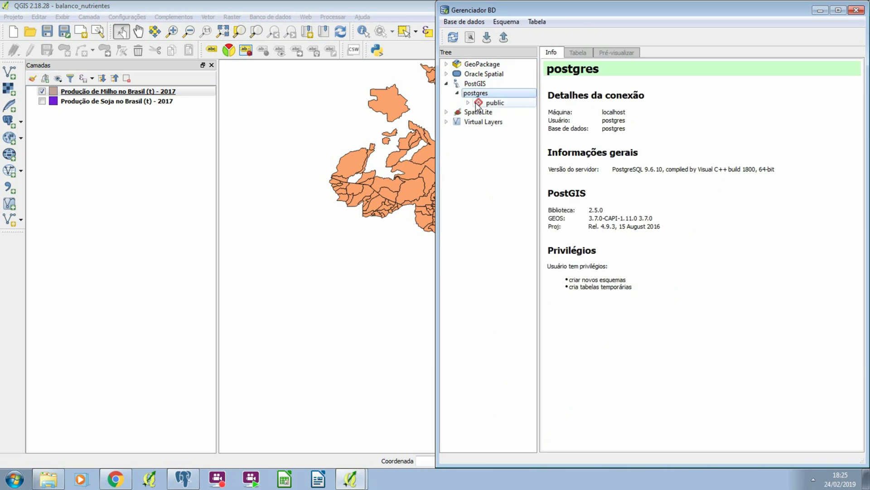
double_click(478, 105)
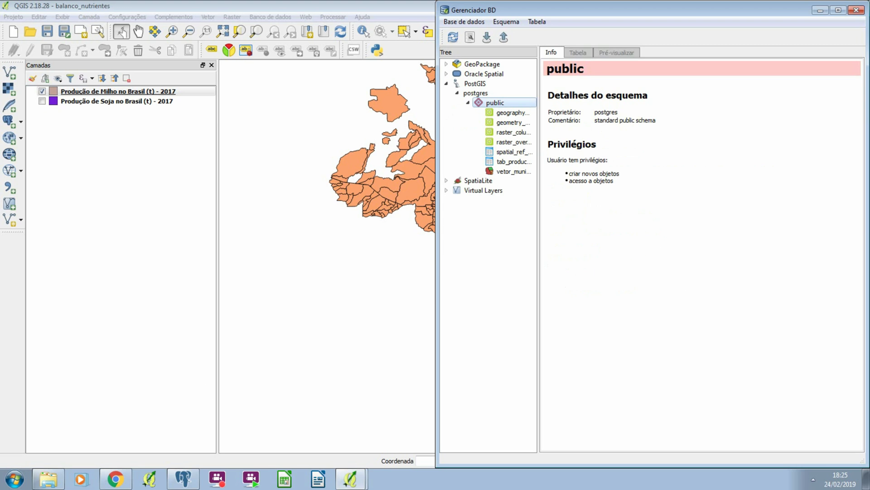
Step: Switch to pgAdmin III, connect to the PostgreSQL 9.6 server, and expand the postgres database down to its public schema
click(174, 480)
click(78, 82)
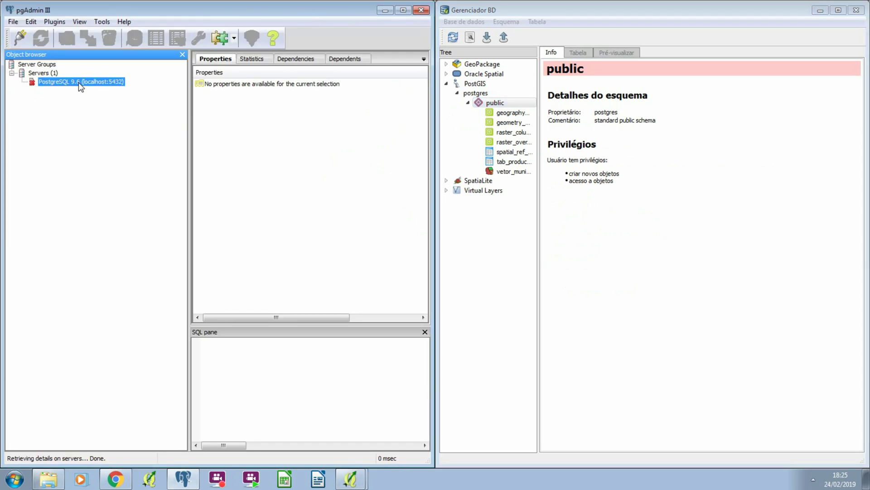
double_click(78, 81)
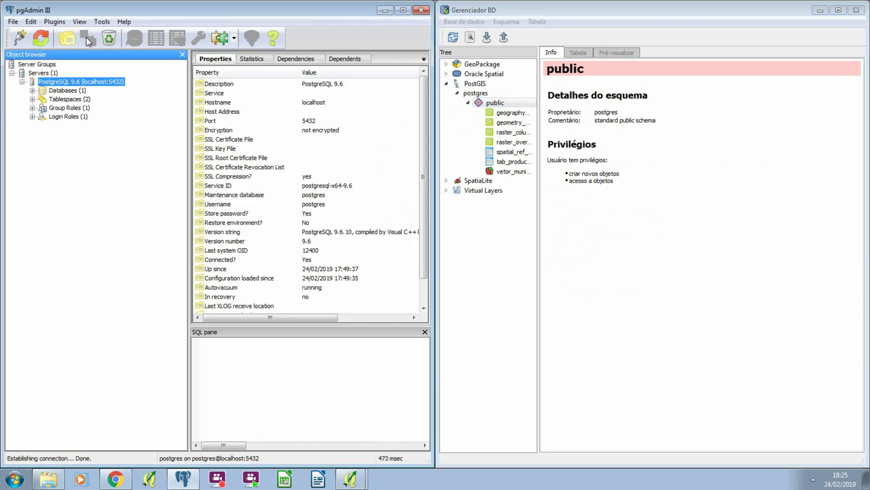
click(32, 90)
double_click(70, 99)
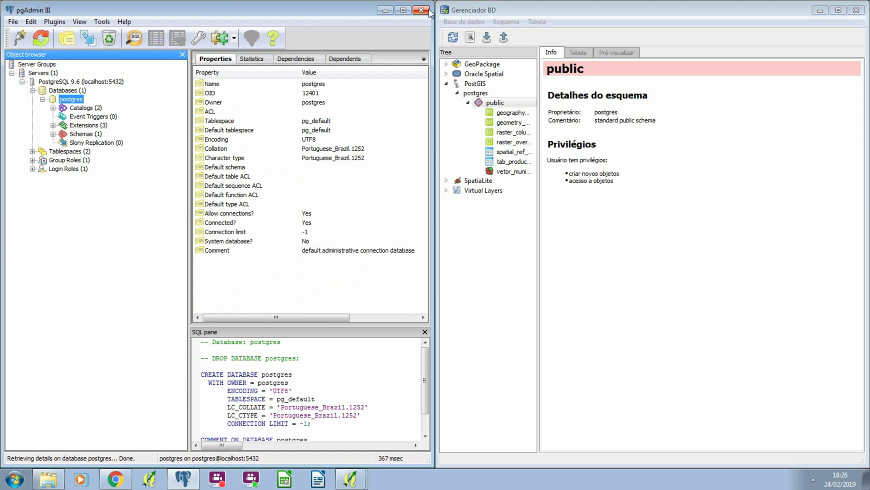
click(53, 134)
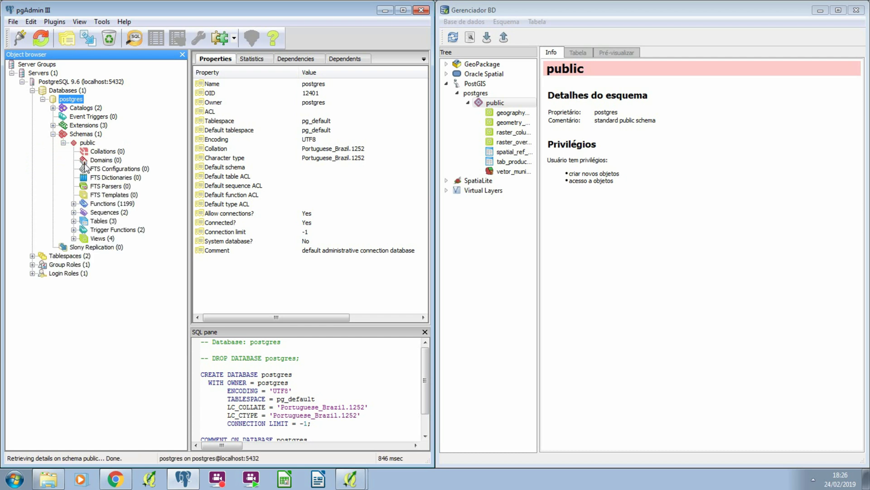
Step: Examine the tables and views of the public schema, including tab_producao_agricola_brasil, vetor_municipios_br_2017 and geometry_columns
click(100, 239)
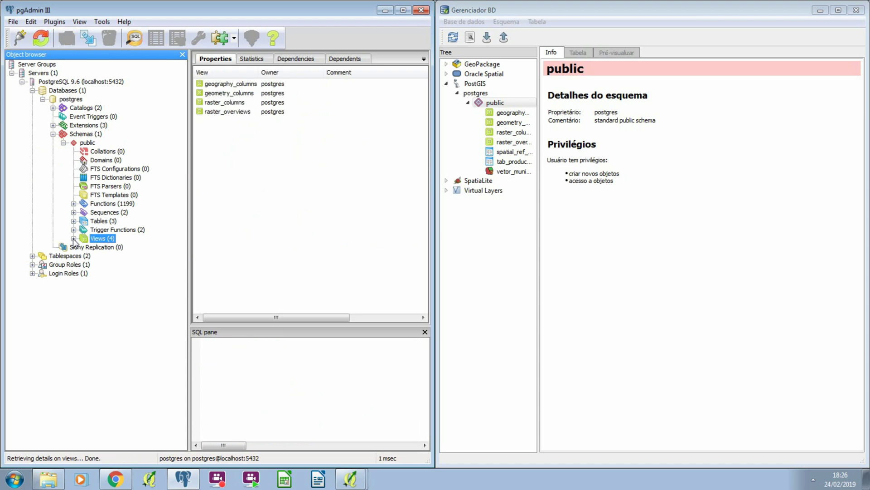
click(73, 221)
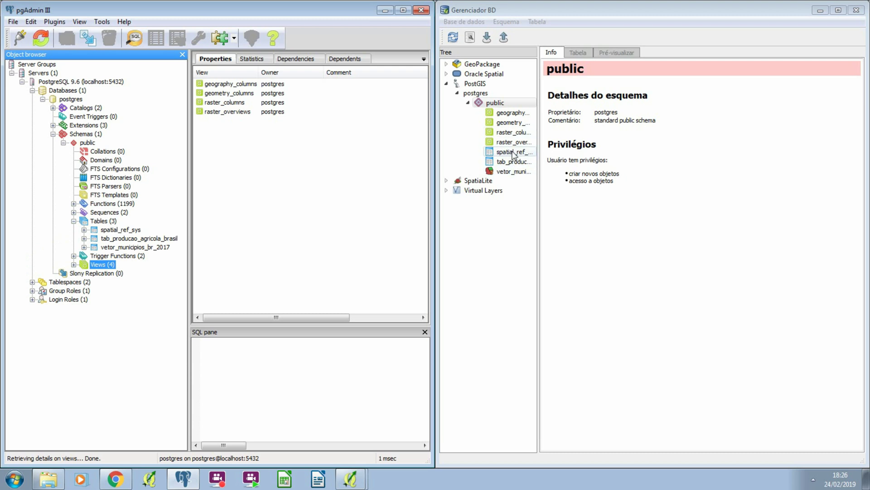
click(135, 247)
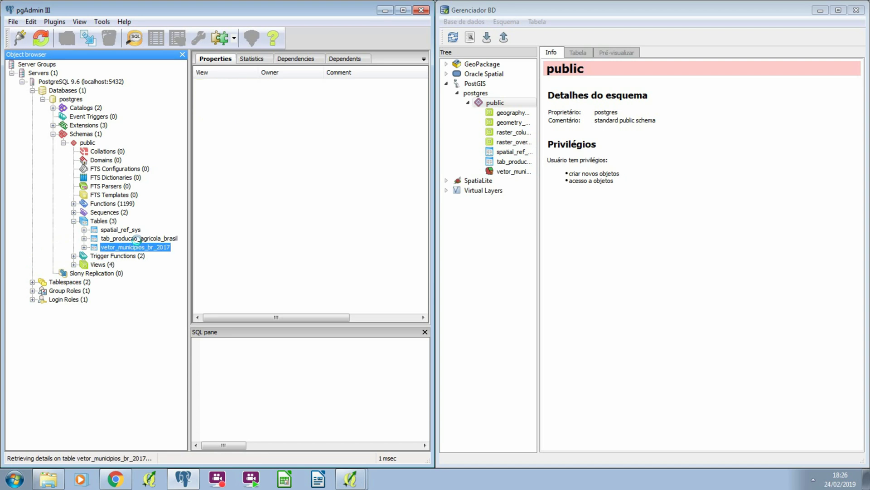
click(137, 238)
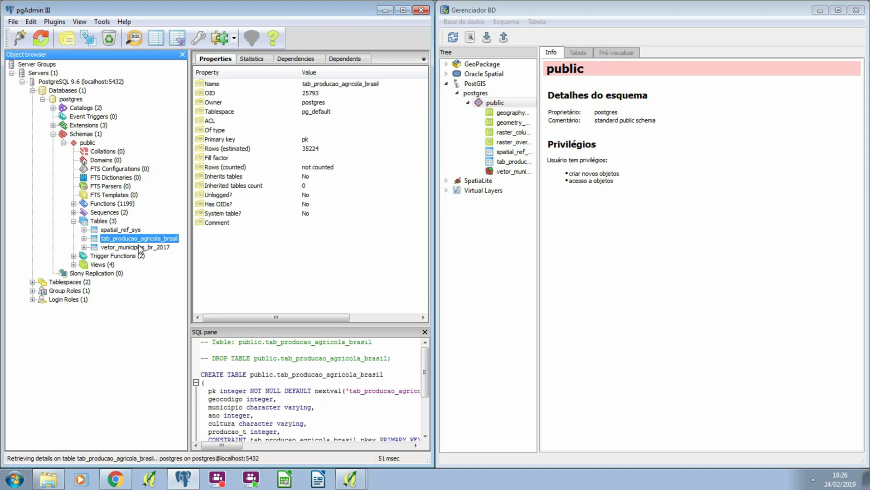
double_click(139, 244)
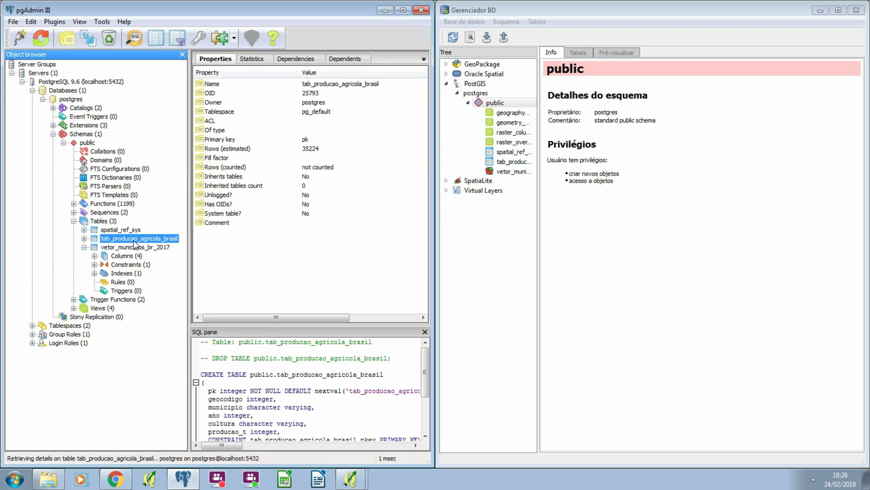
click(85, 249)
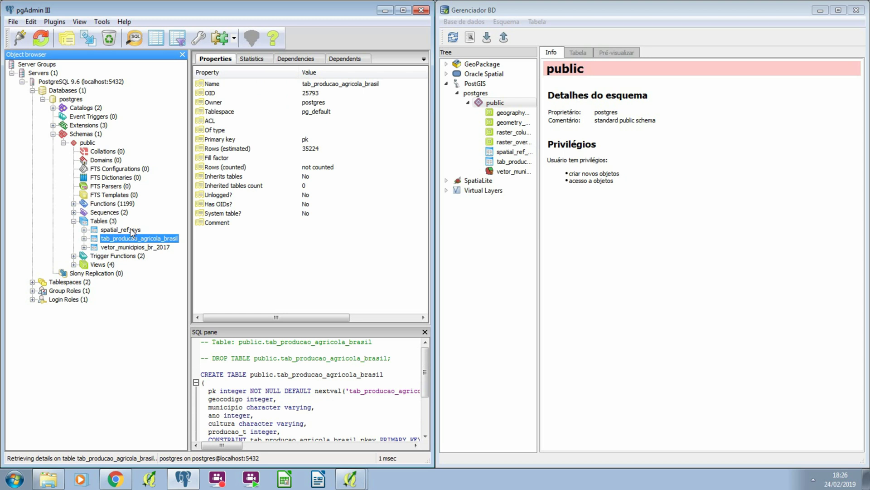
click(103, 221)
click(73, 265)
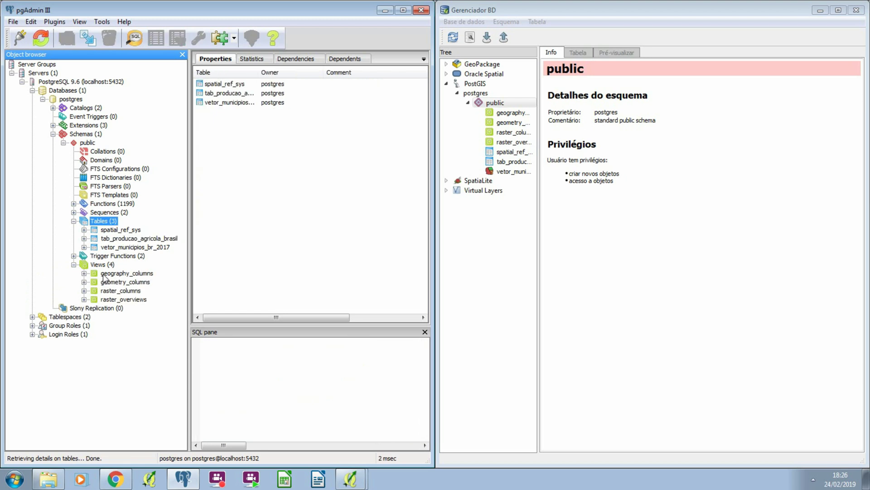
click(130, 281)
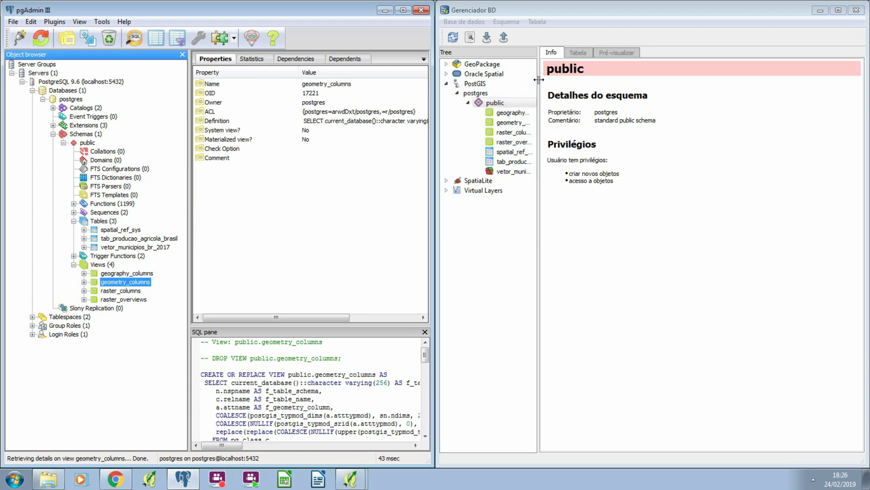
Step: Widen the DB Manager tree and view the details of the vetor_municipios_br_2017 and tab_producao_agricola_brasil tables
drag(539, 80, 587, 80)
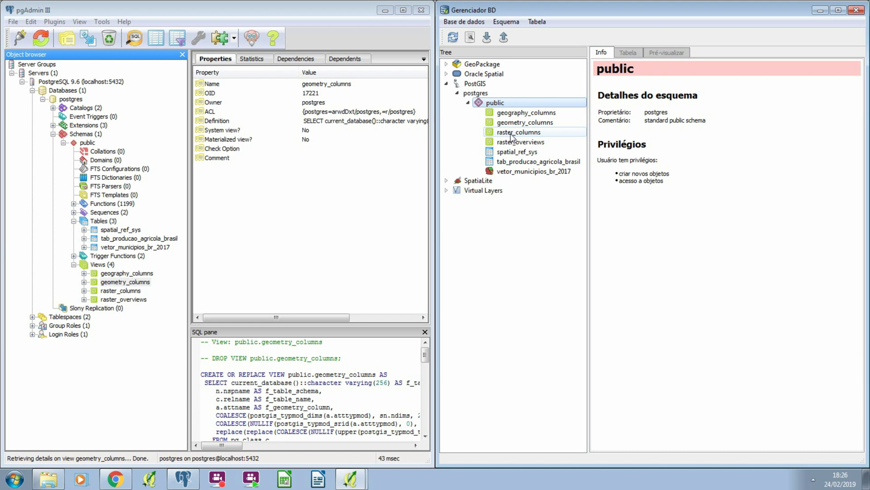
right_click(517, 172)
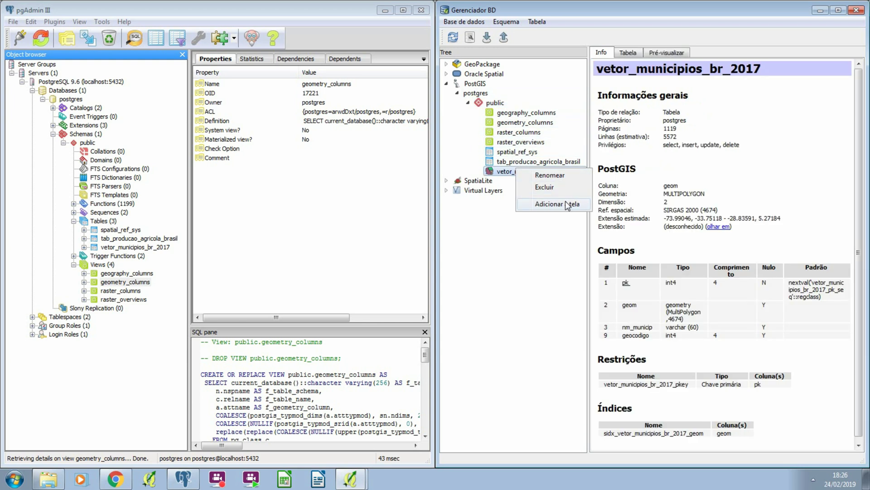
click(538, 163)
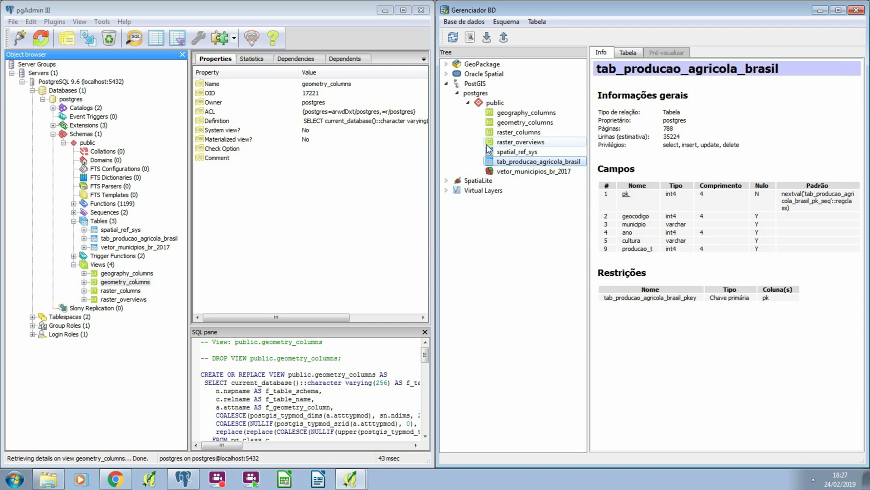
Step: Paste the copied 'Soja (em grão)' join query into a new DB Manager SQL query and execute it
click(467, 40)
click(674, 121)
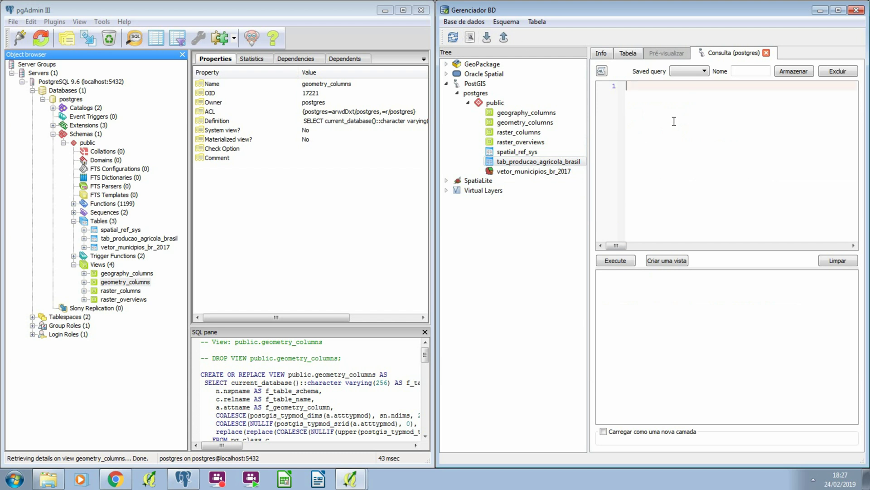
right_click(674, 122)
click(693, 172)
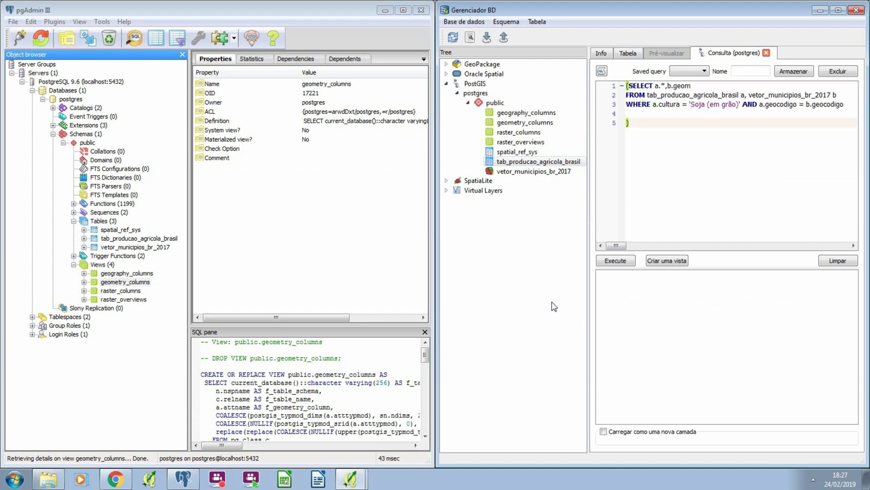
click(615, 260)
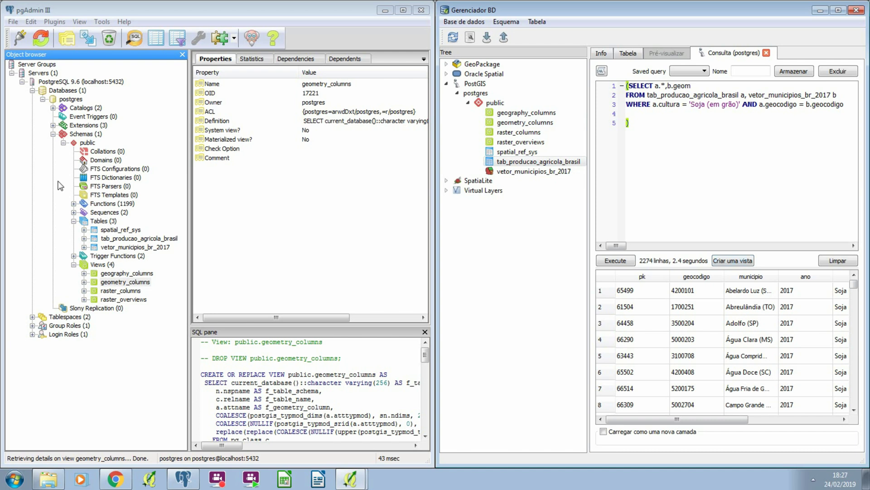
click(691, 134)
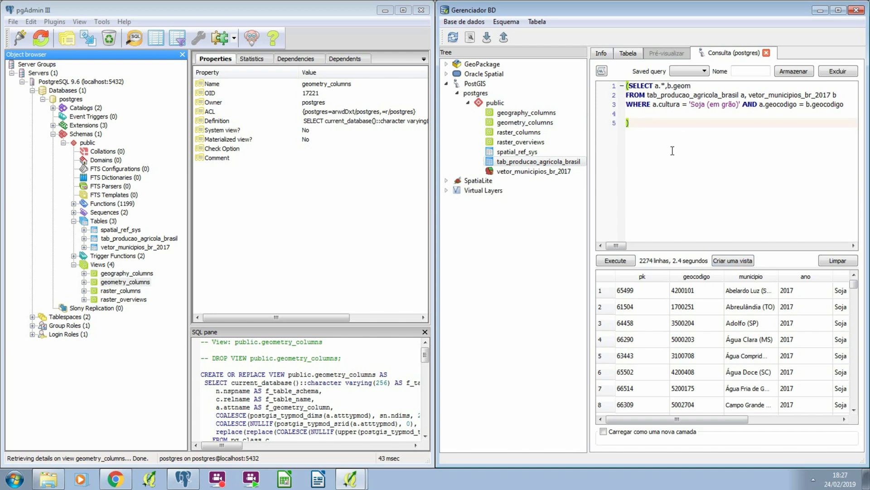
Step: Switch to Chrome, search the web for "create view postgresql" in a new tab, and open the PostgreSQL 9.2 CREATE VIEW documentation
click(119, 480)
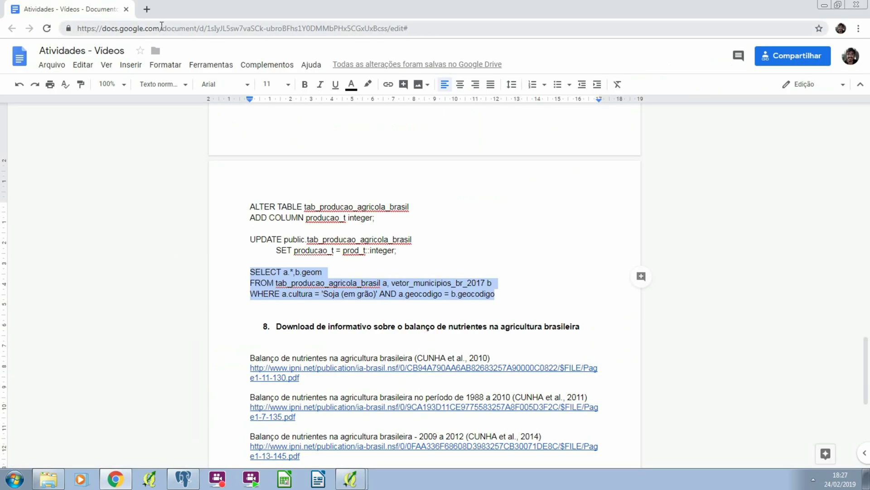
click(148, 10)
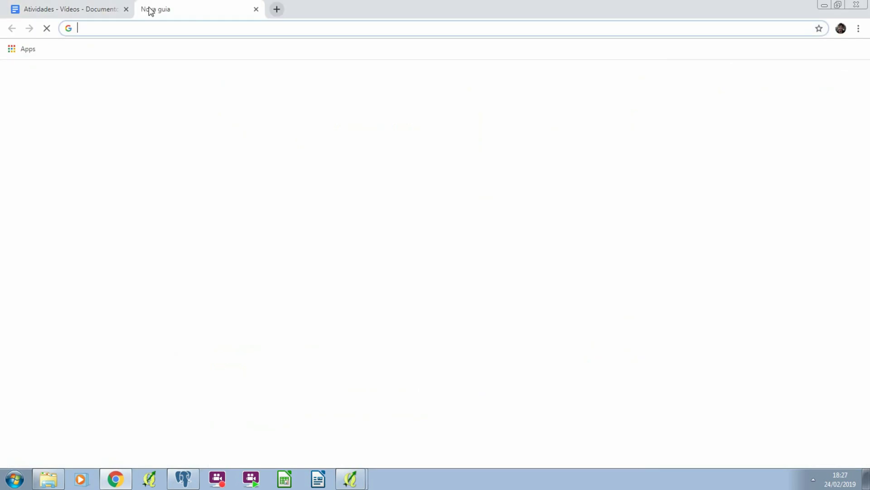
text(create)
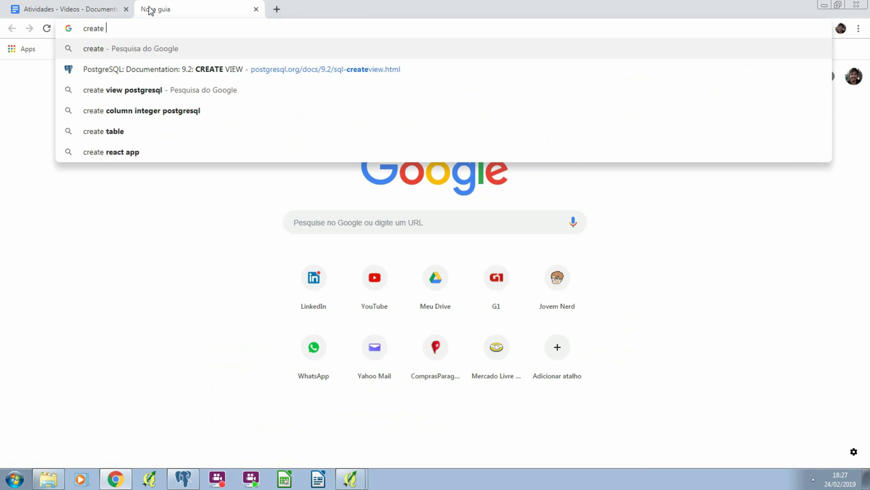
text( view postgresql)
key(Return)
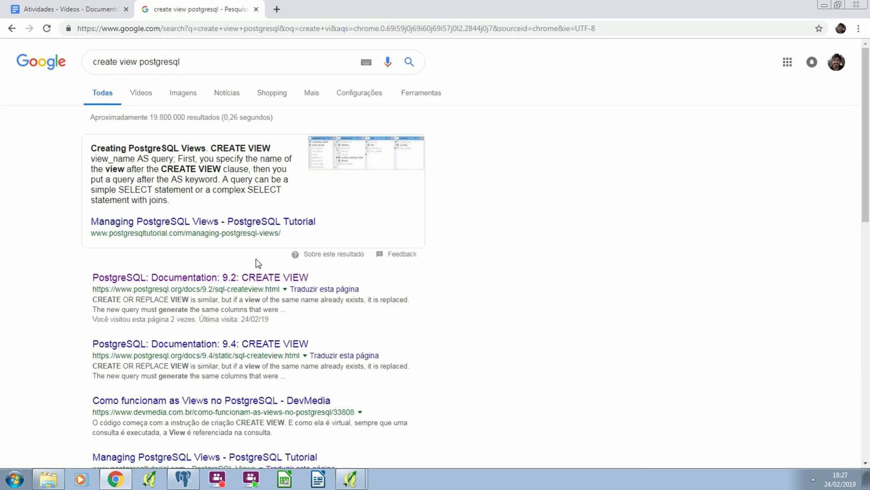
click(156, 277)
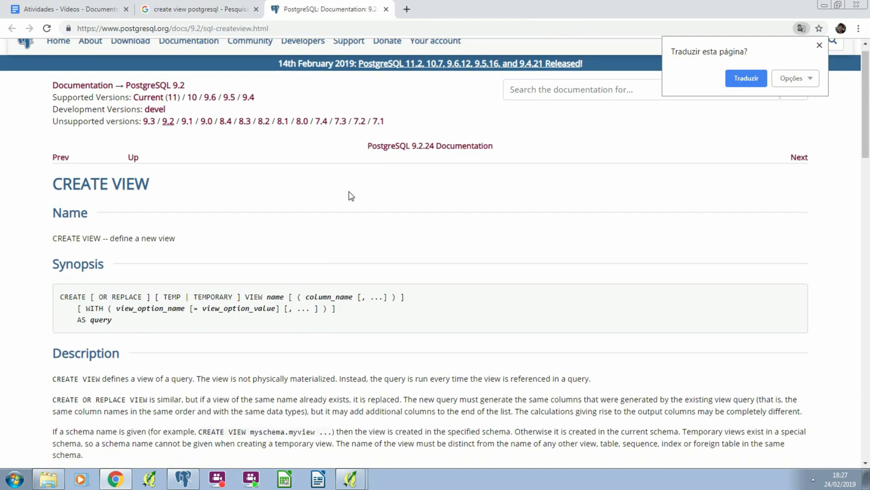
Step: Copy the example statement CREATE VIEW vista AS SELECT text 'Hello World' AS hello; from the documentation's Notes section
scroll(232, 77, down, 9)
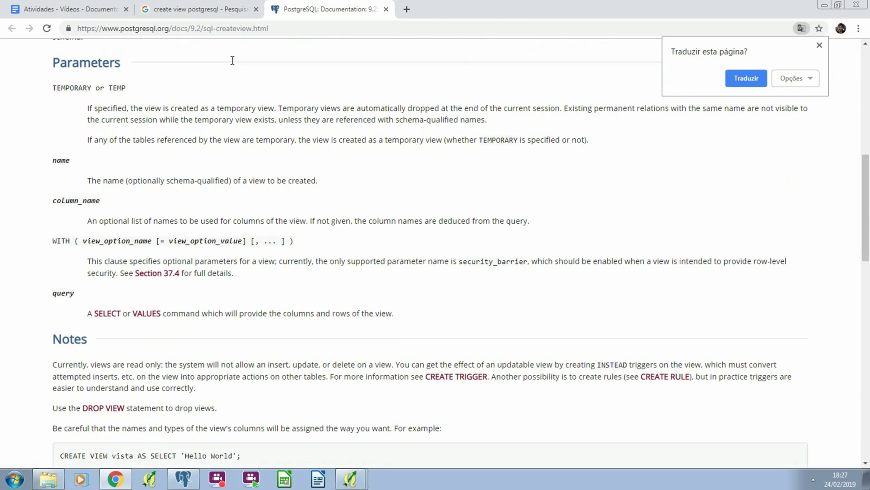
scroll(232, 61, down, 7)
triple_click(174, 120)
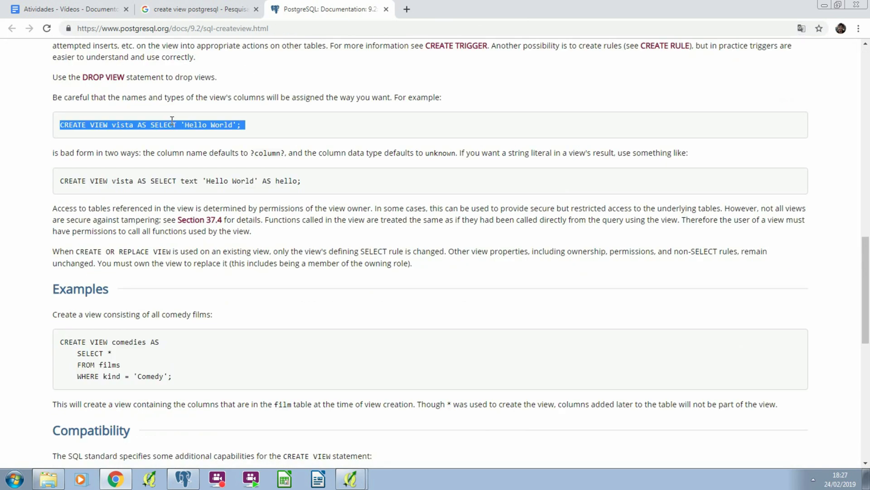
triple_click(207, 183)
key(ctrl+c)
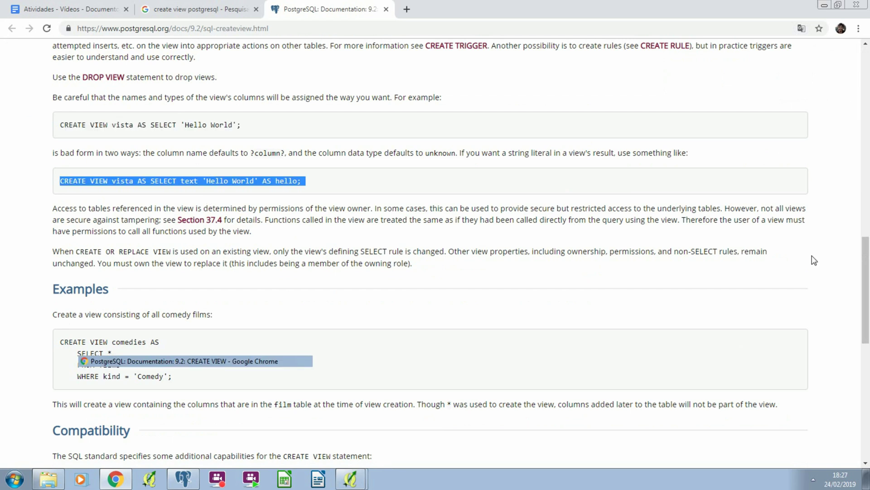
Step: Return to the DB Manager, paste the CREATE VIEW example two lines below the soybean query, and maximize the window
key(alt+Tab)
click(641, 122)
text())
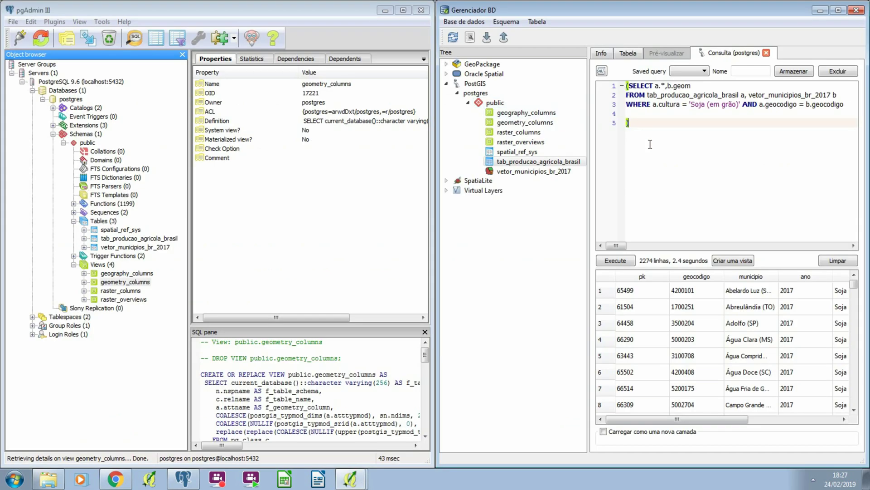
key(Return)
key(Return)
key(ctrl+v)
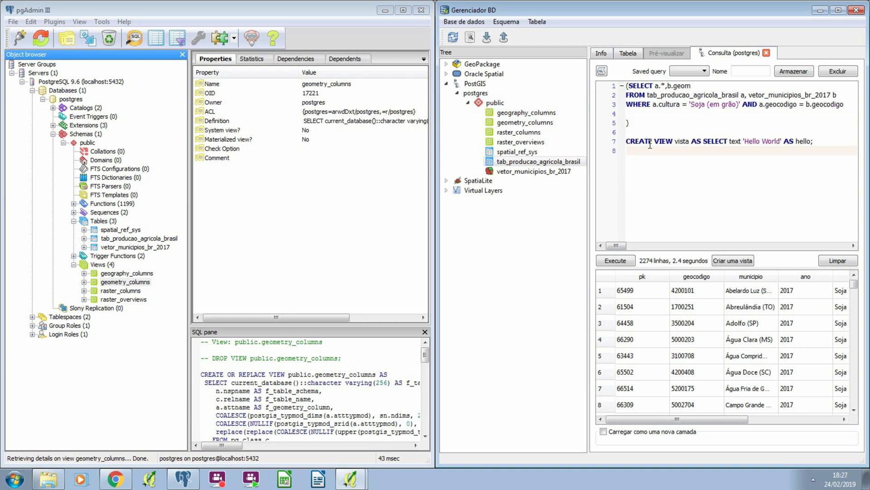
double_click(656, 10)
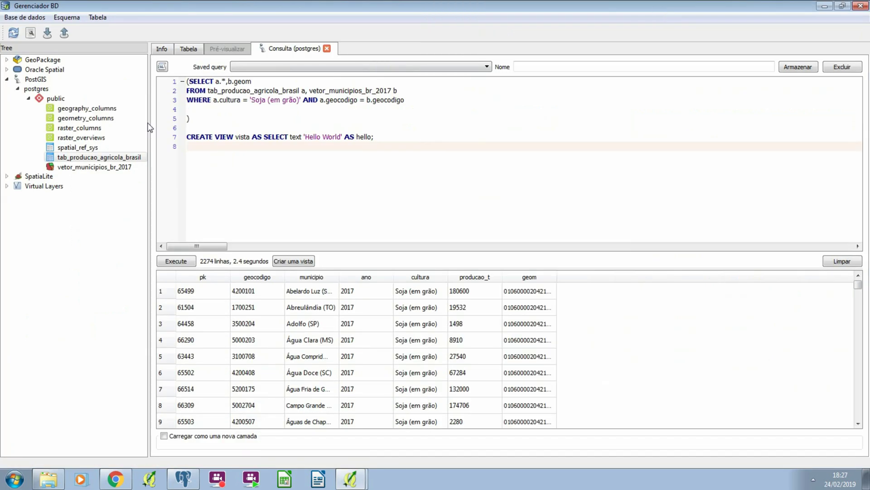
drag(211, 99, 187, 80)
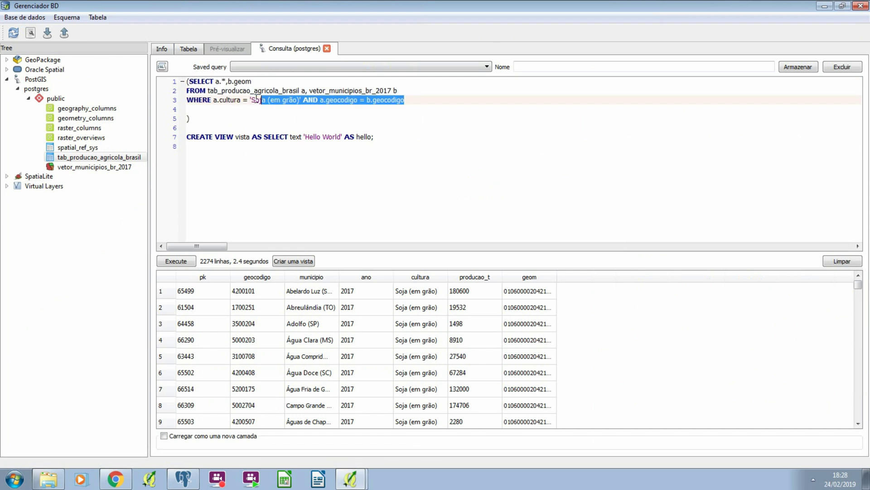
click(190, 81)
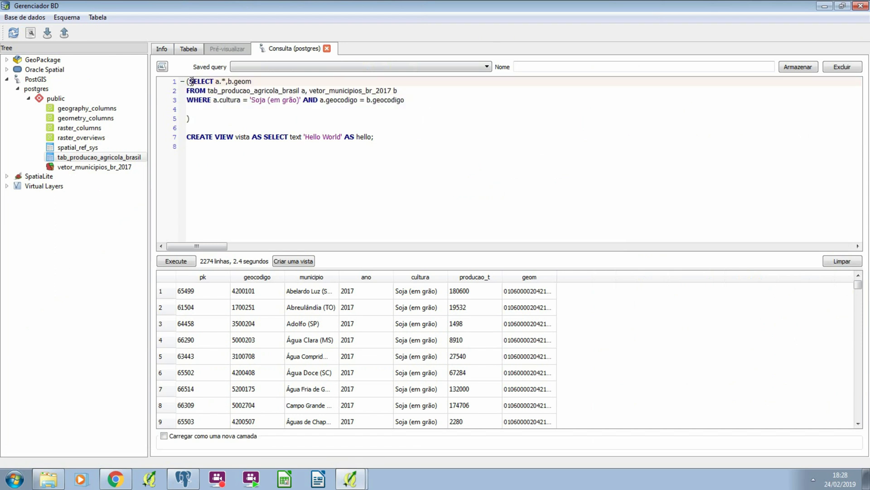
drag(191, 81, 405, 100)
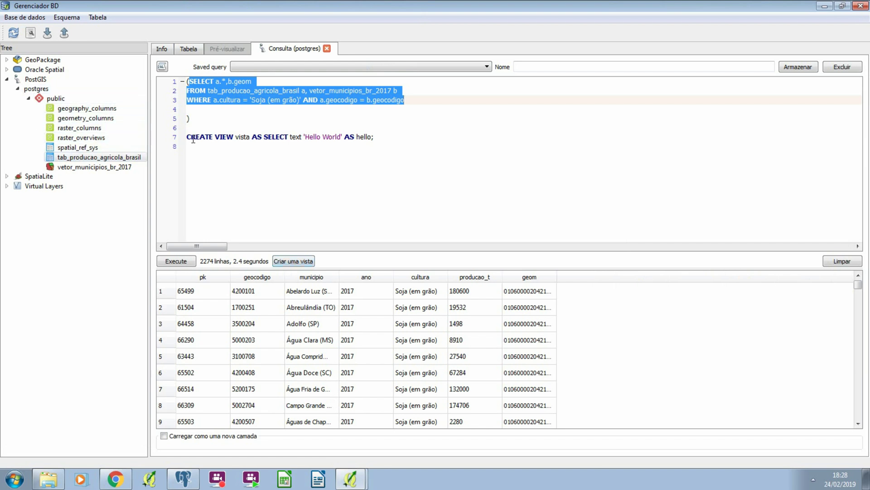
click(214, 146)
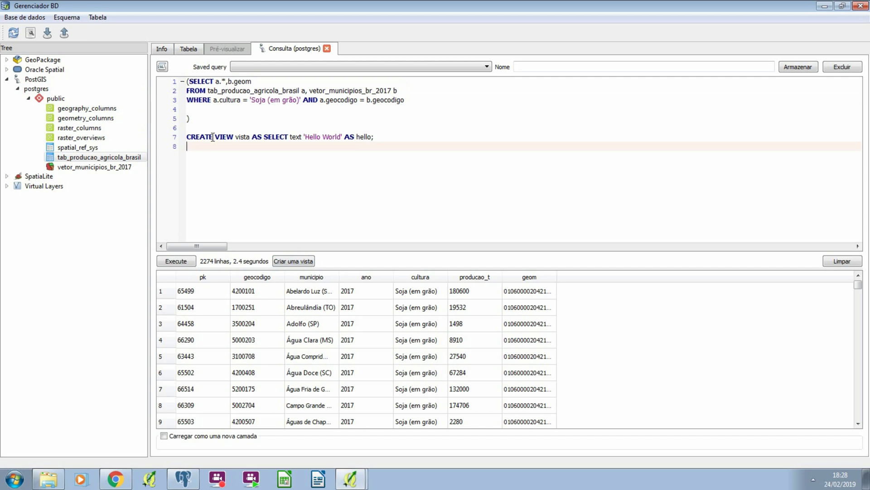
triple_click(244, 137)
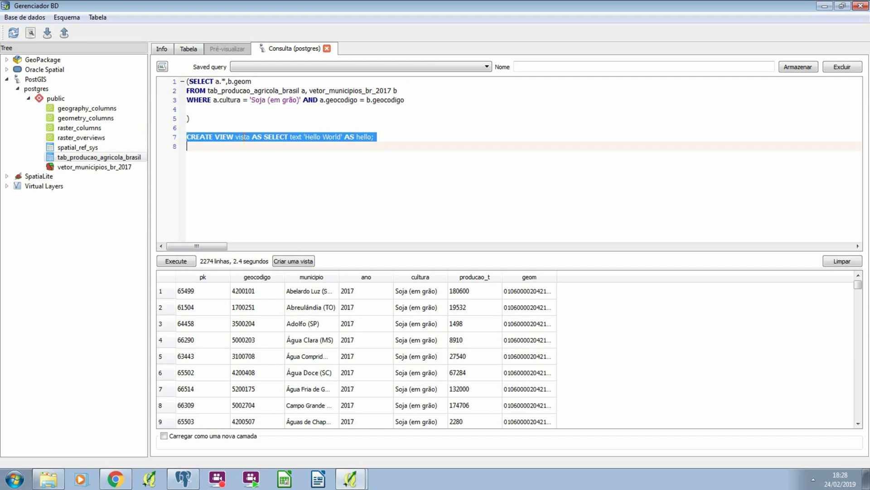
Step: Replace the view name vista in the CREATE VIEW statement with view_producao_soja_brasil_2017
double_click(244, 137)
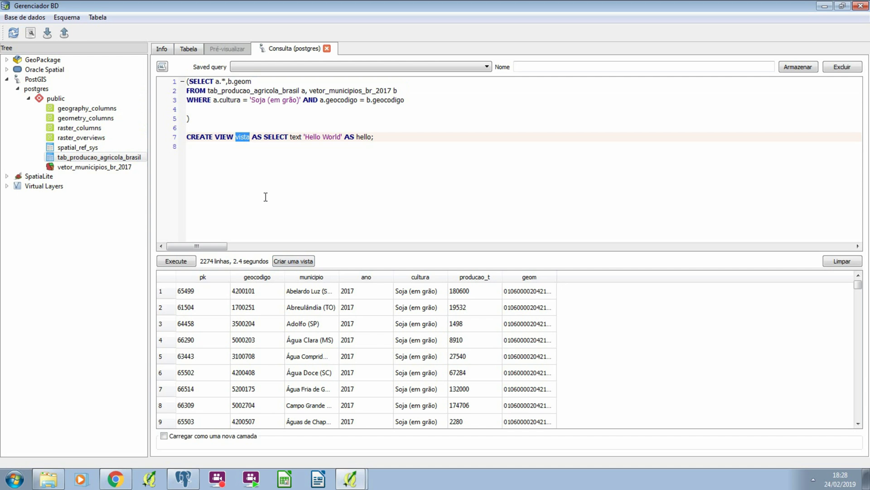
text(procu)
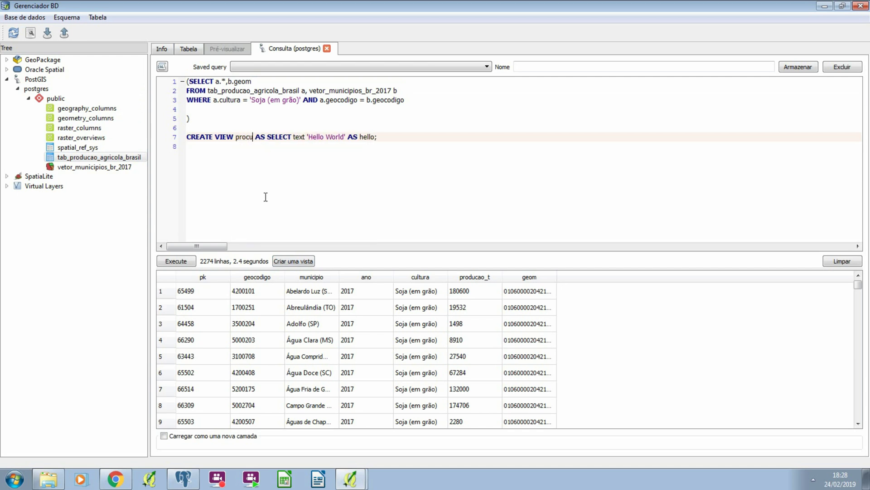
key(BackSpace)
key(BackSpace)
key(BackSpace)
key(BackSpace)
key(BackSpace)
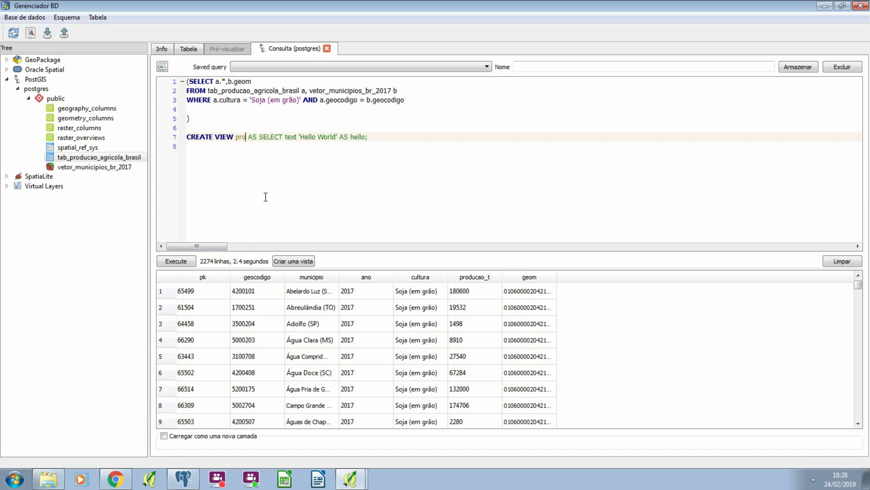
text(v)
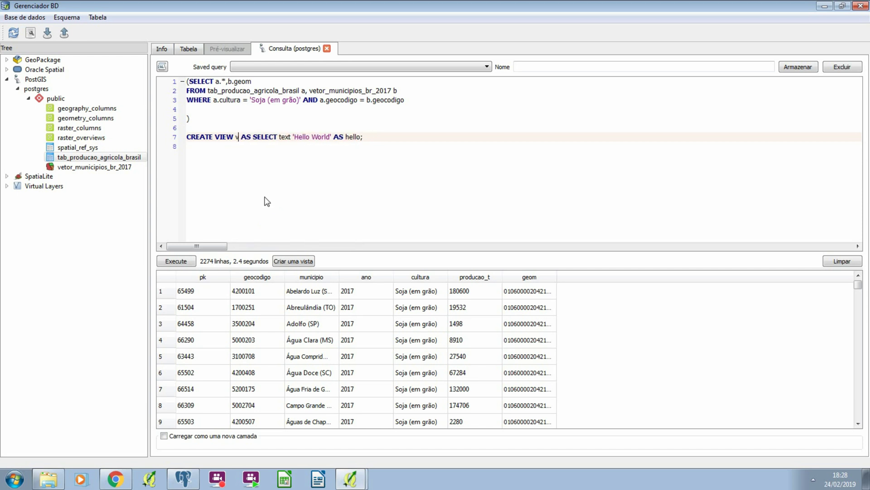
text(iew_pr)
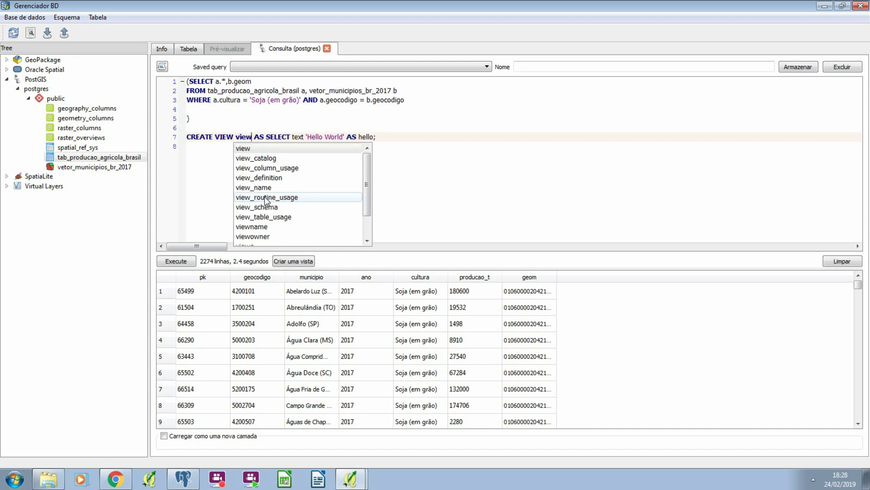
text(oducao_)
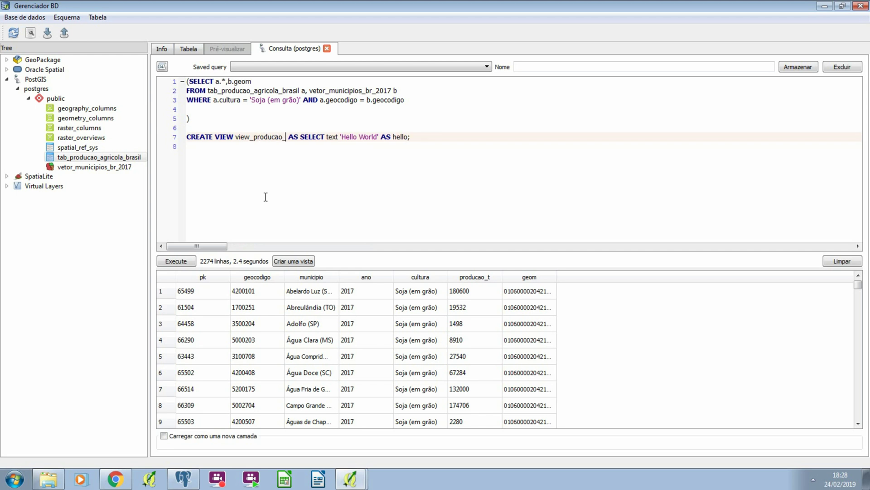
text(soja_2)
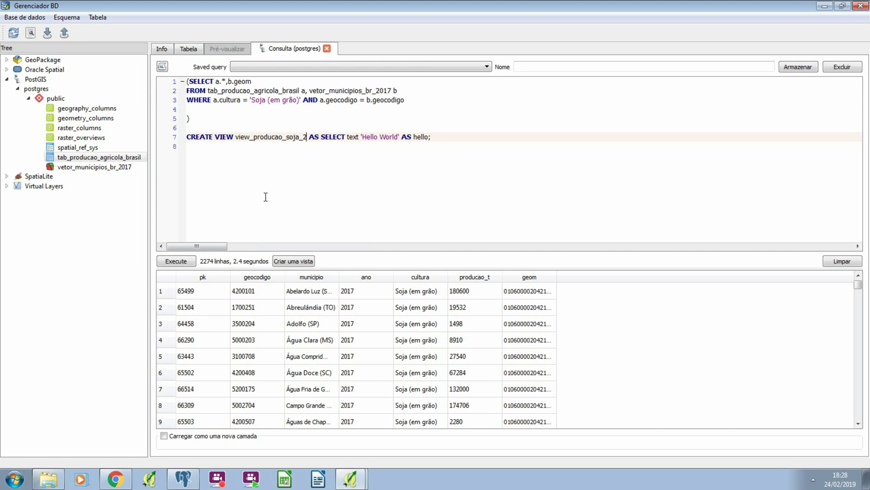
text(017)
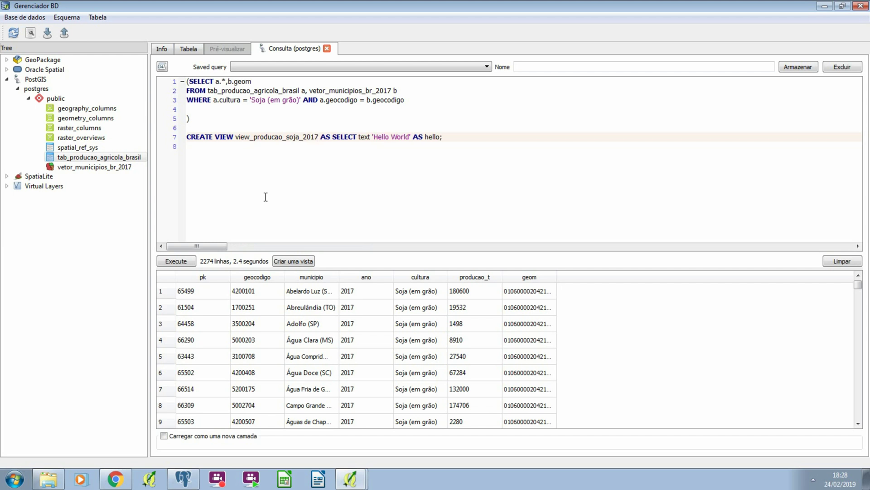
text(bra)
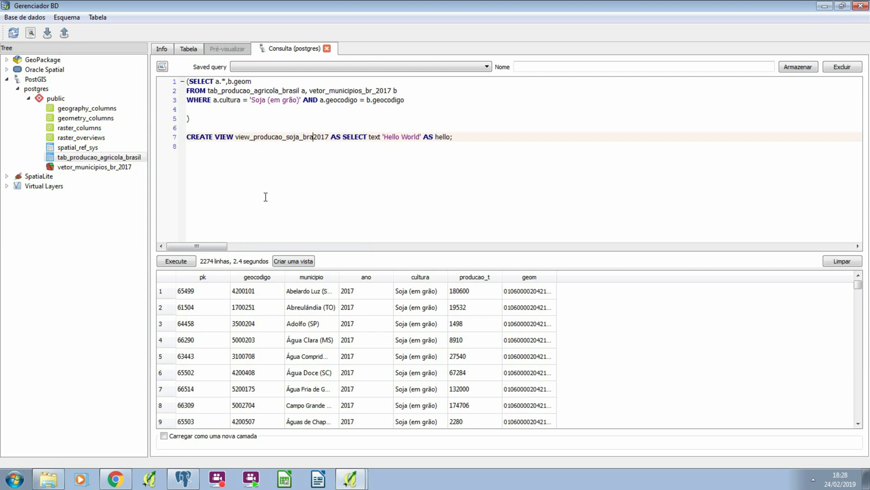
text(sil_)
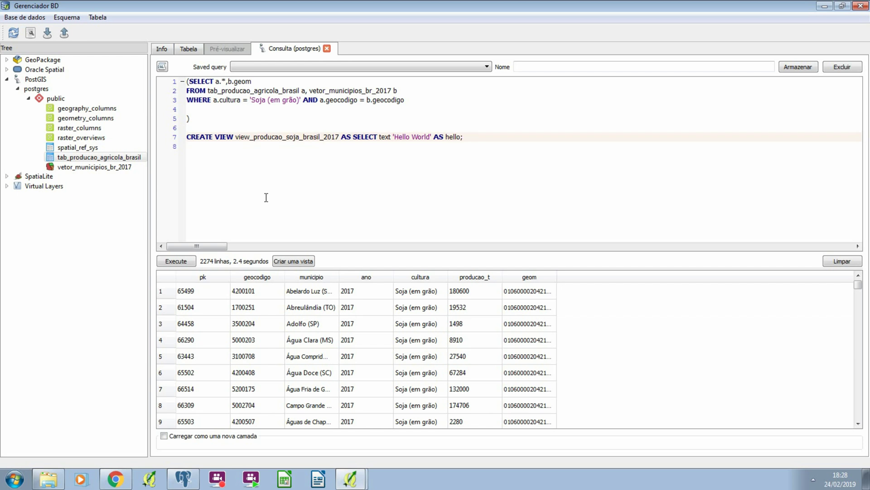
Step: Delete the sample expression text 'Hello World' AS hello from the CREATE VIEW statement, keeping the semicolon
mouse_move(379, 137)
mouse_down()
mouse_move(457, 143)
mouse_move(390, 128)
mouse_up()
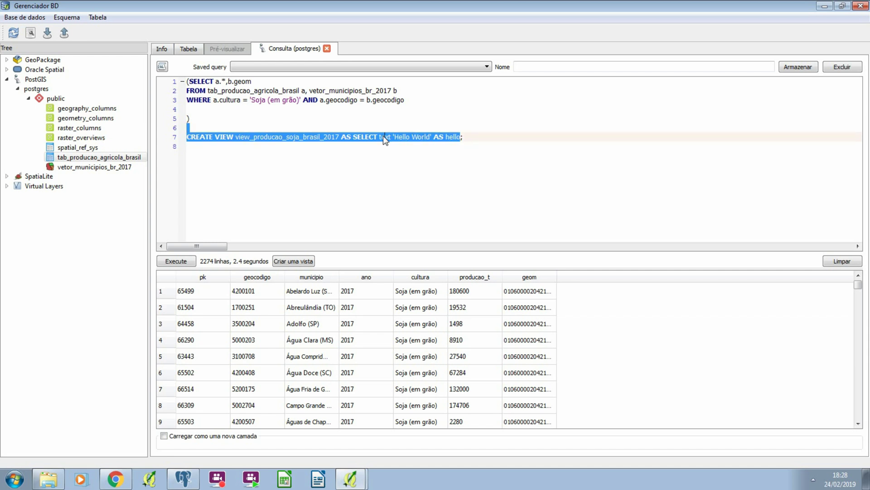
click(385, 138)
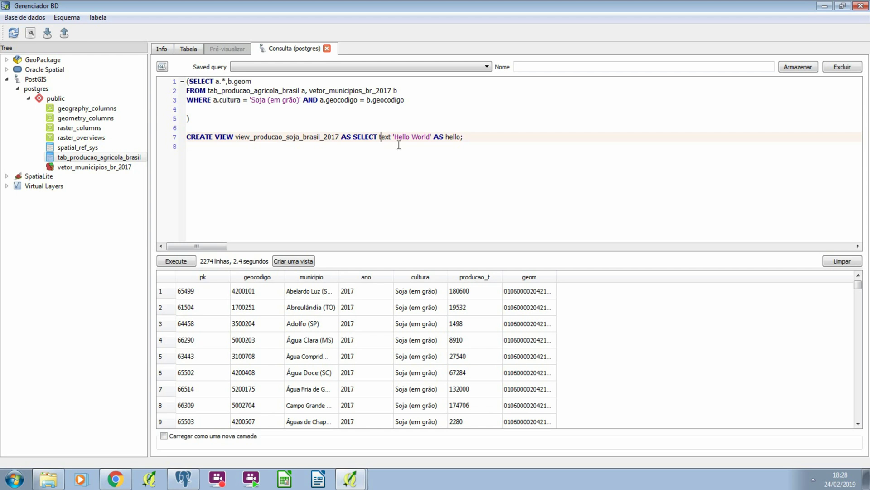
click(397, 138)
drag(380, 137, 460, 138)
key(BackSpace)
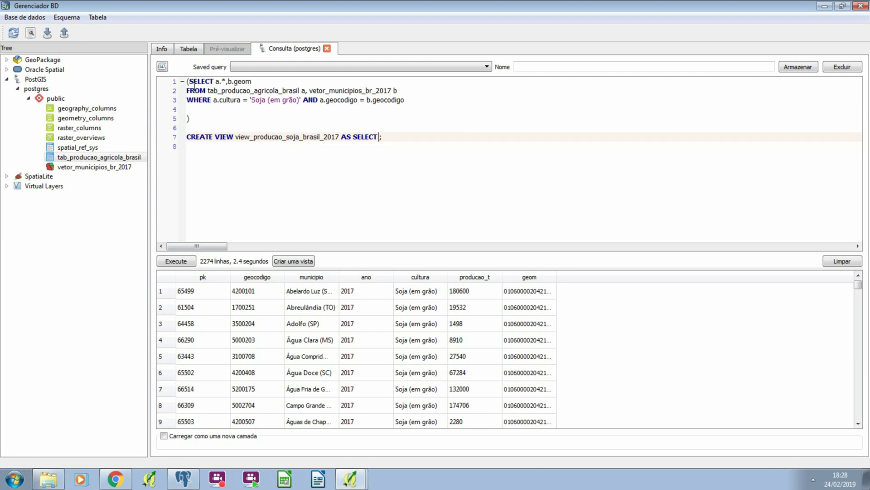
Step: Replace the SELECT keyword after AS with a copy of the parenthesized soybean query, and remove the line breaks before its closing parenthesis
drag(189, 82, 203, 83)
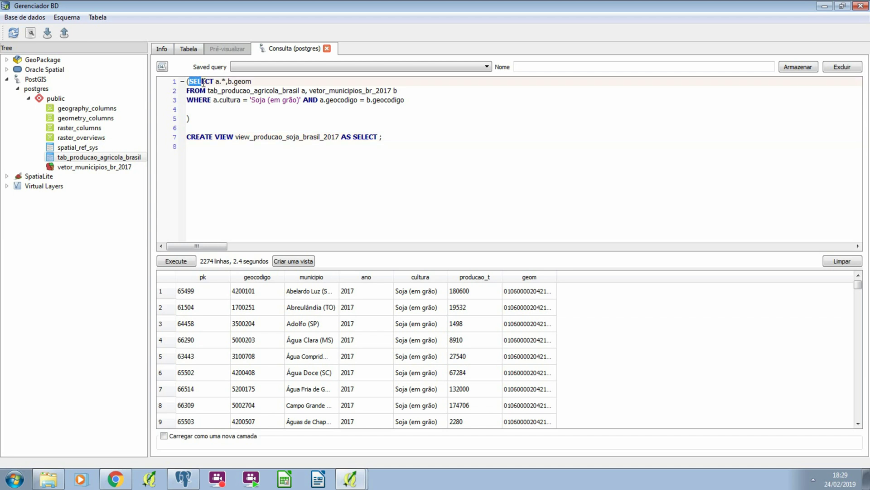
drag(190, 119, 187, 82)
key(ctrl+c)
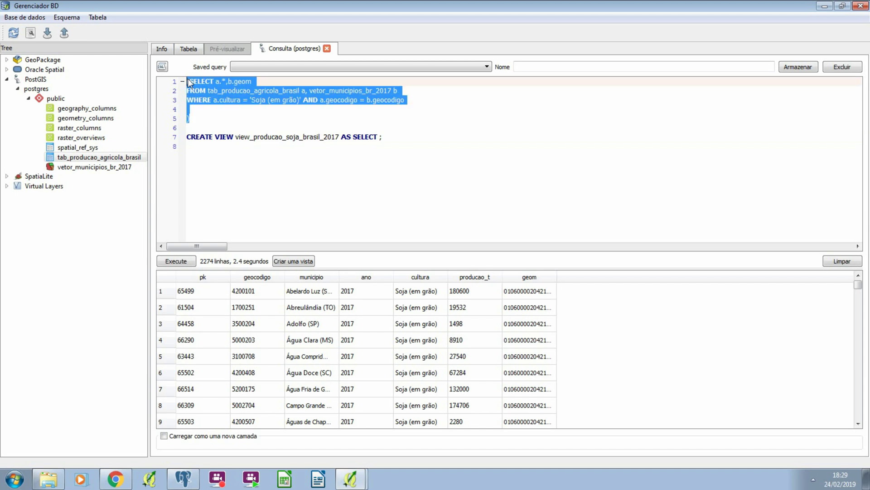
double_click(365, 137)
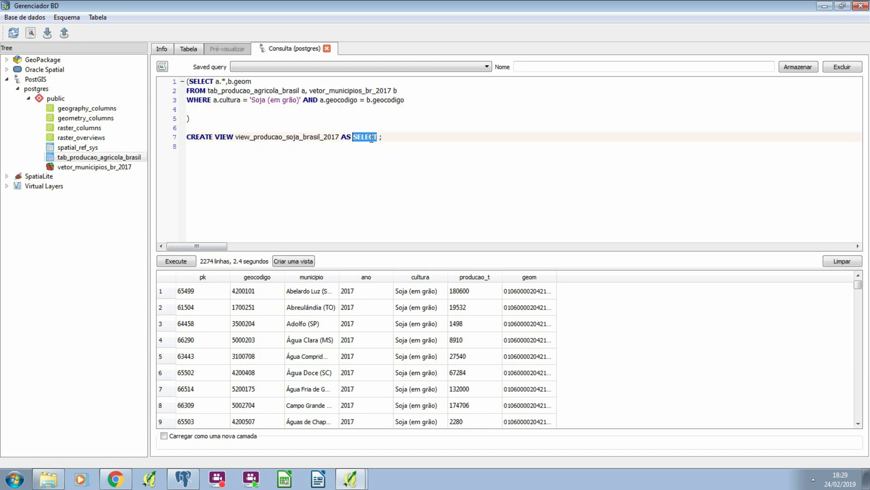
key(ctrl+v)
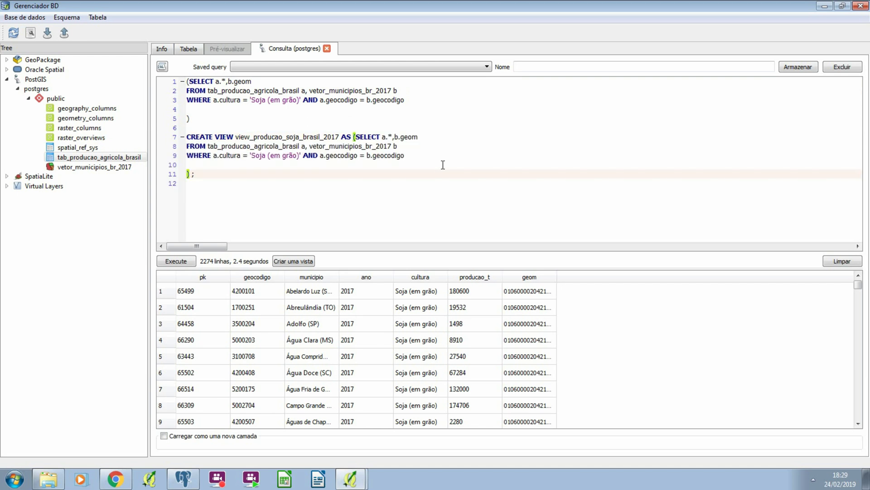
click(411, 157)
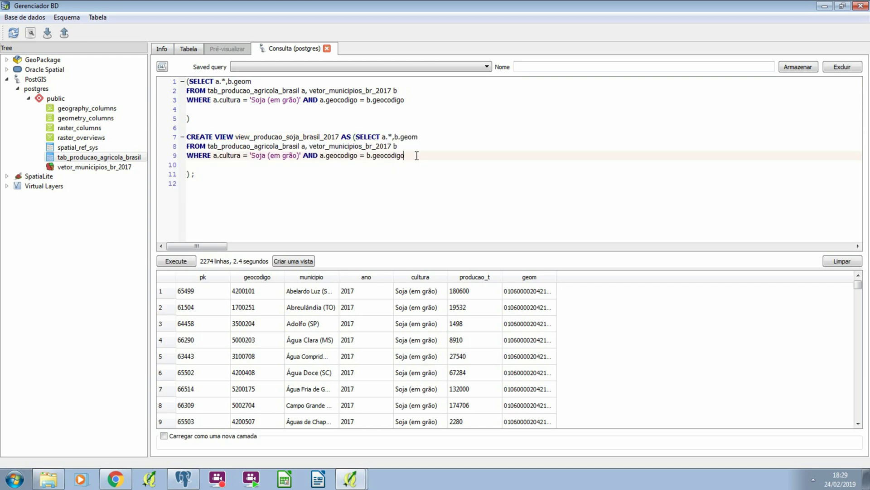
key(Delete)
key(Delete)
Step: Delete the standalone soybean query and the blank lines above the CREATE VIEW statement
drag(204, 119, 149, 76)
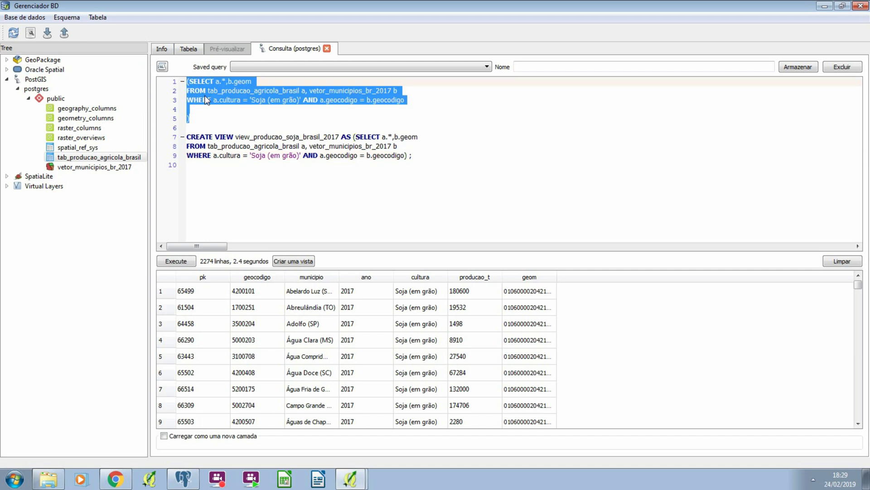
key(Delete)
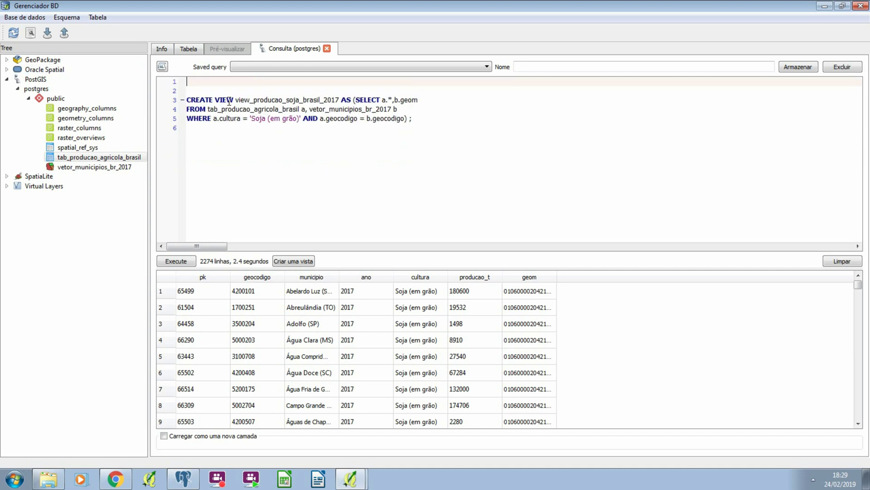
key(Delete)
key(Delete)
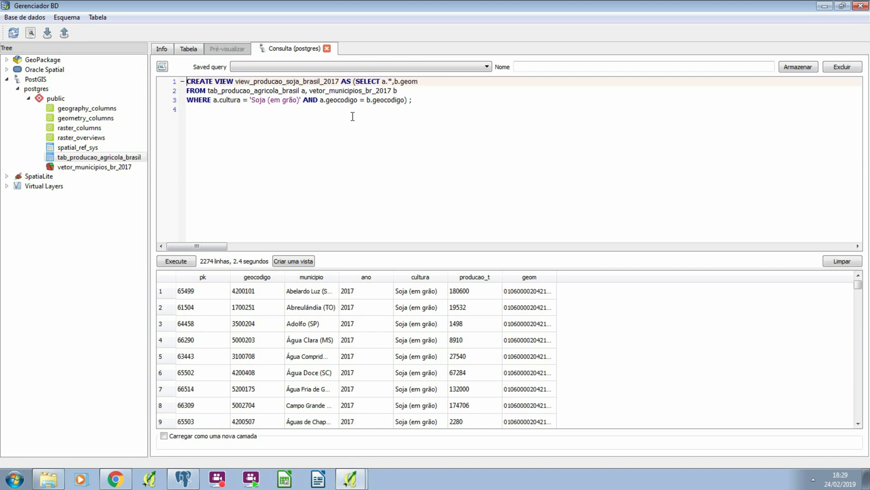
Step: Put the SELECT and the closing parenthesis of the CREATE VIEW statement on their own lines, and remove the space before the semicolon
click(356, 83)
key(Return)
click(405, 110)
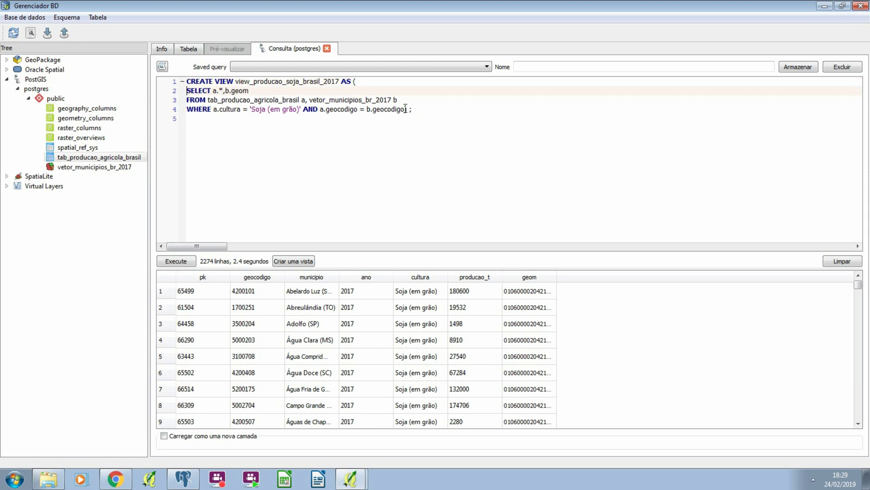
key(Return)
key(Right)
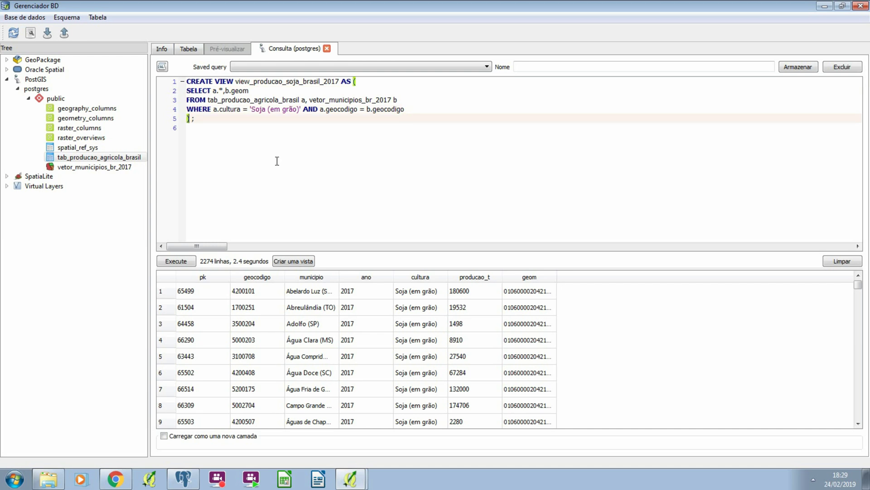
key(Delete)
Step: Execute the complete CREATE VIEW statement for view_producao_soja_brasil_2017
drag(310, 100, 401, 100)
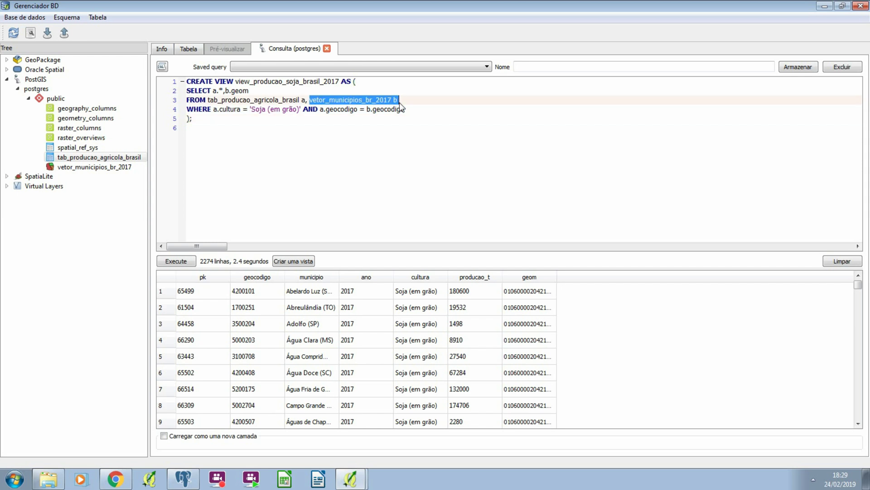
click(331, 119)
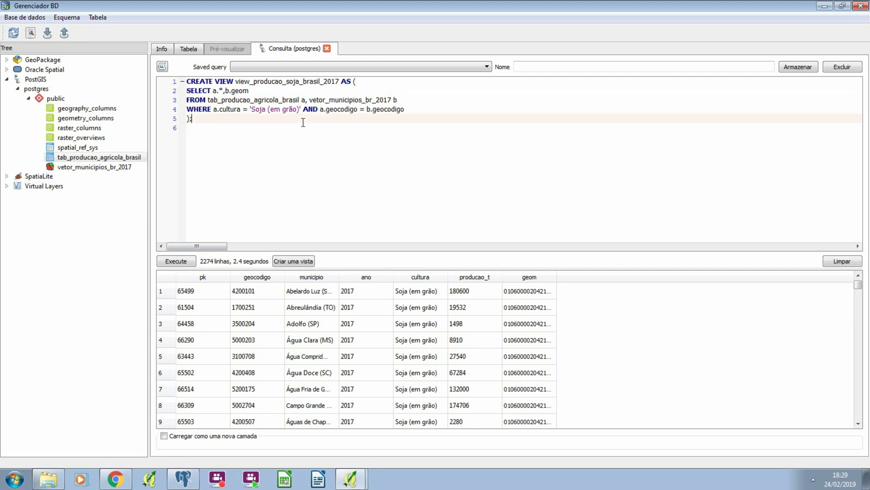
drag(235, 82, 323, 81)
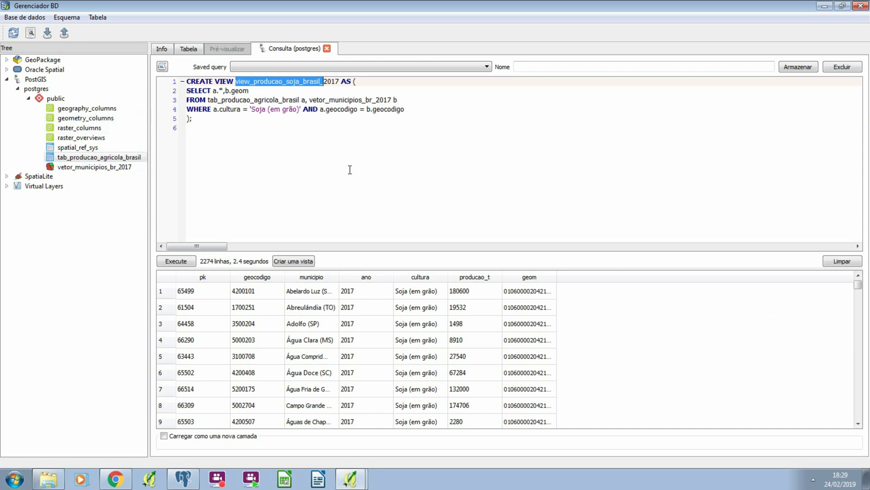
click(184, 262)
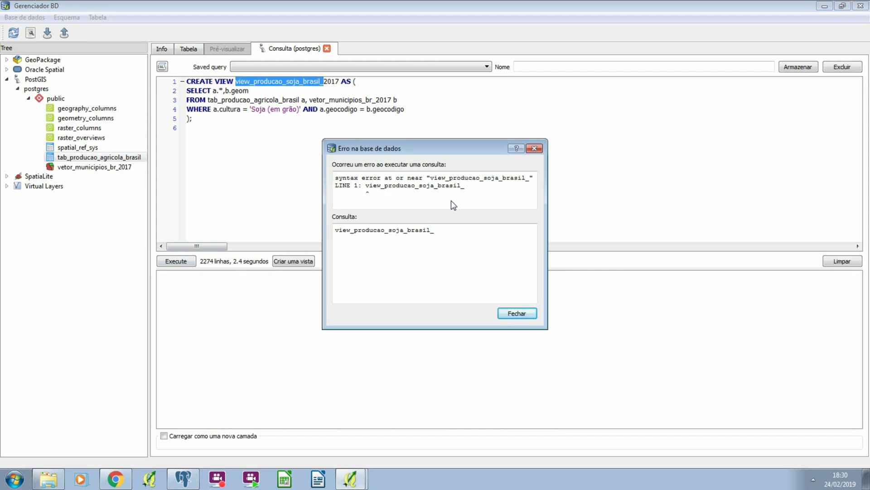
click(516, 314)
click(260, 129)
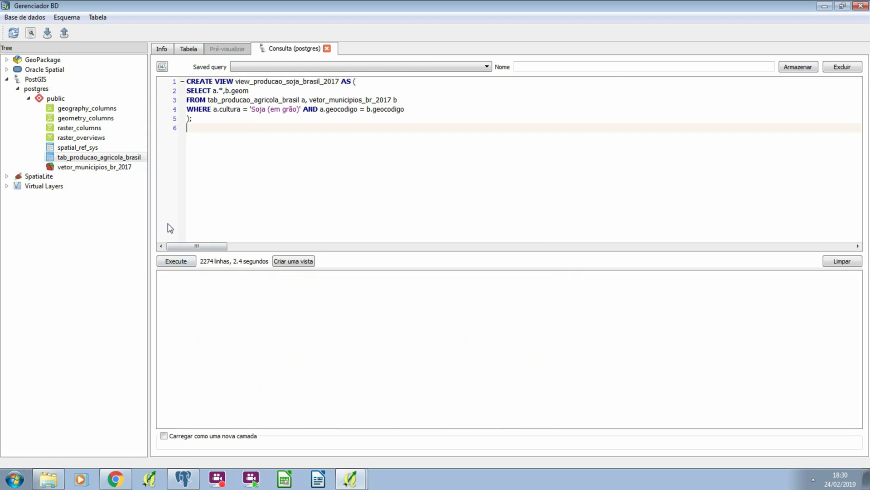
click(166, 261)
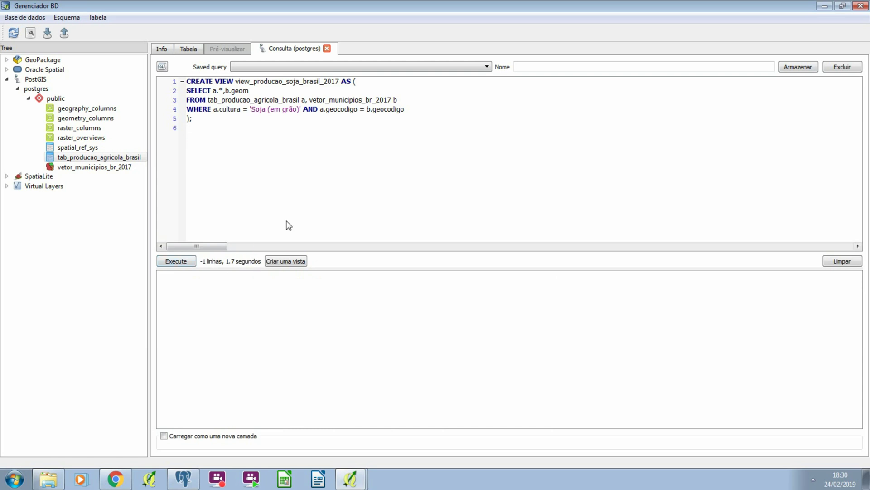
Step: Copy the full CREATE VIEW statement and paste it below the SELECT query in the Atividades - Vídeos document in Chrome
drag(288, 225, 170, 66)
key(ctrl+c)
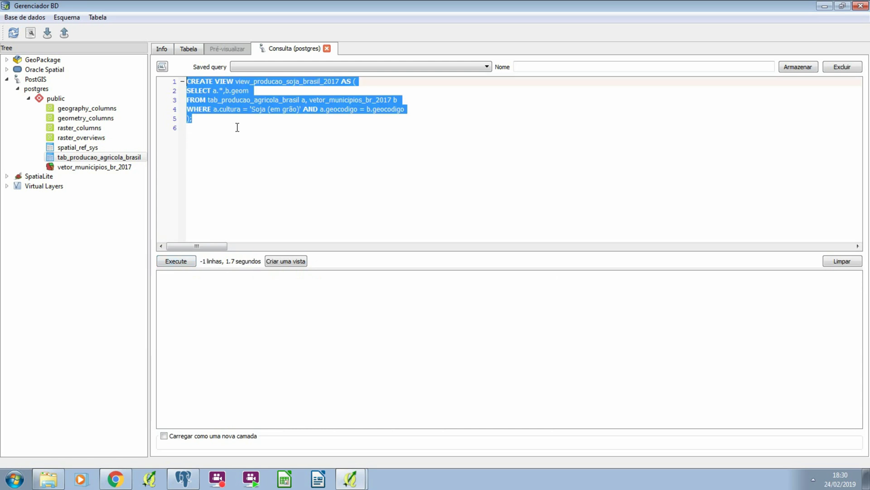
key(alt+Tab)
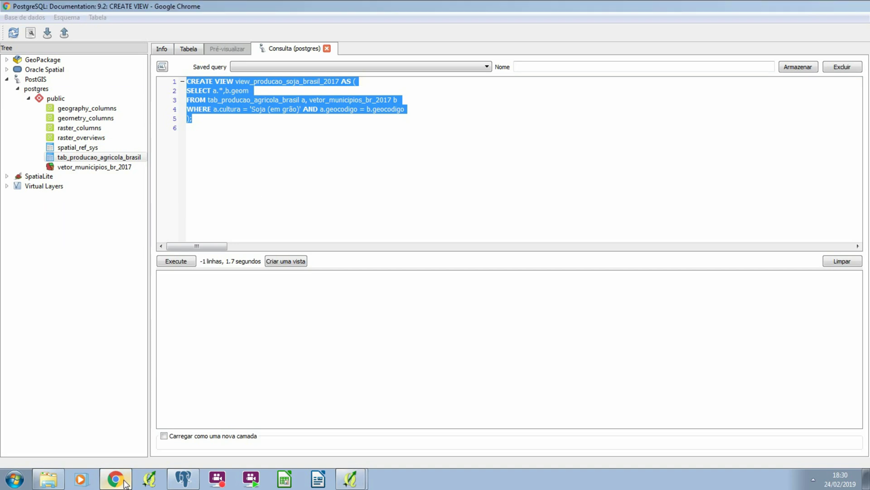
key(ctrl+Tab)
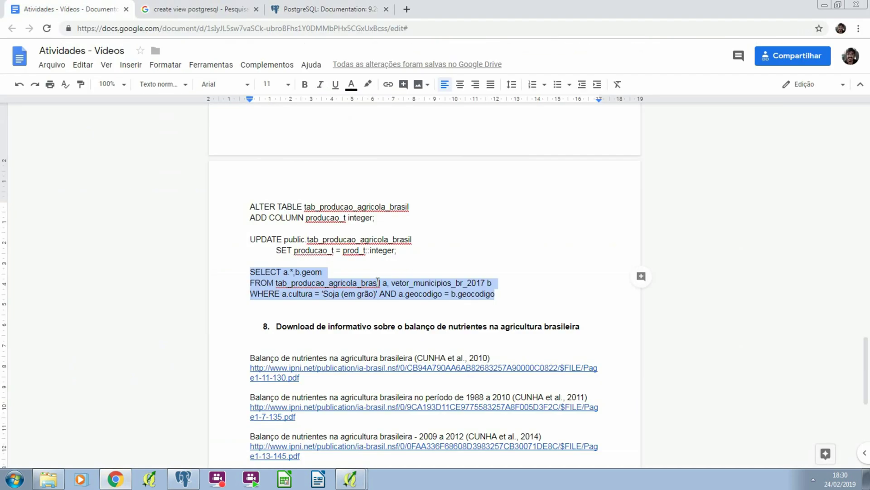
click(523, 299)
key(Return)
key(Return)
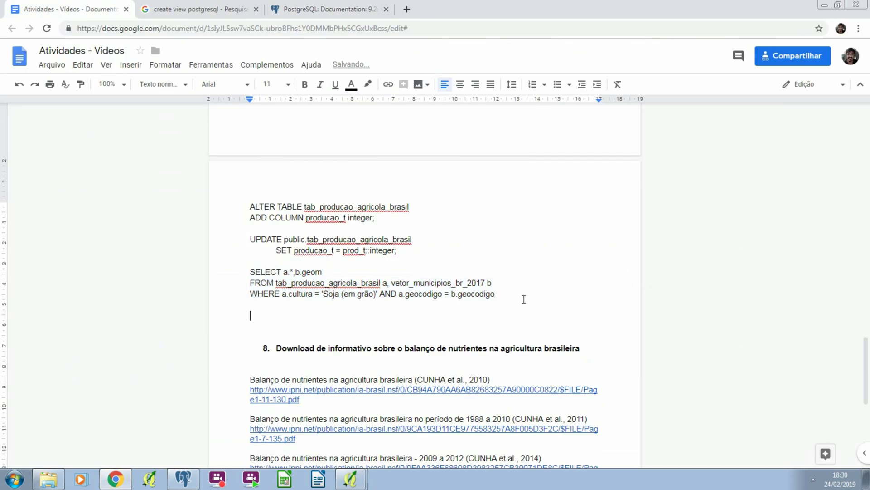
key(ctrl+v)
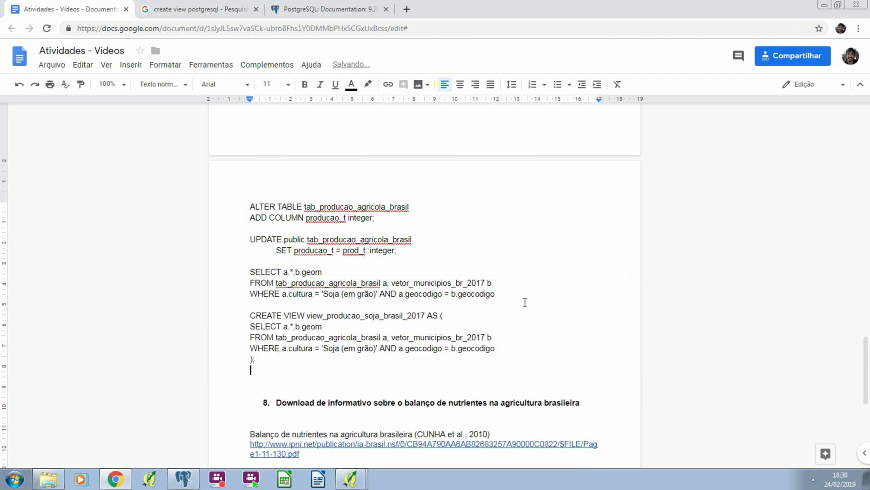
Step: Minimize Chrome, close the DB Manager, and in pgAdmin refresh the public schema's views and select the new soybean view
click(825, 4)
click(277, 159)
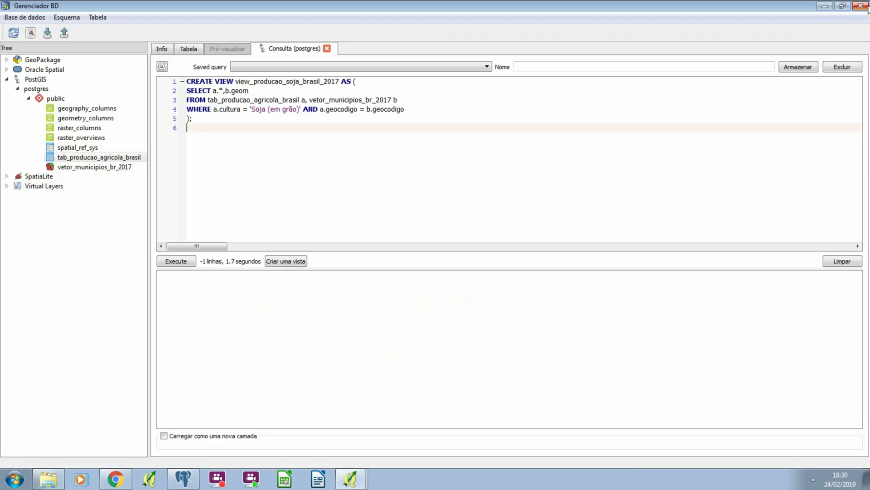
click(863, 7)
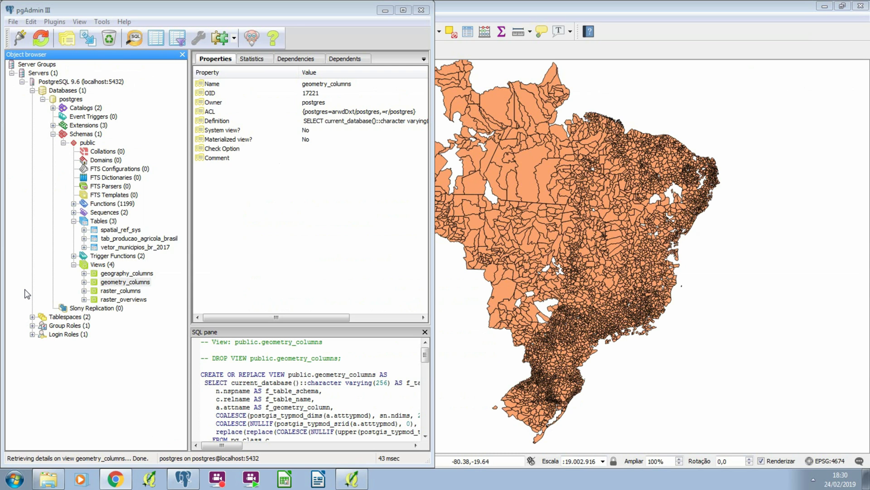
click(107, 222)
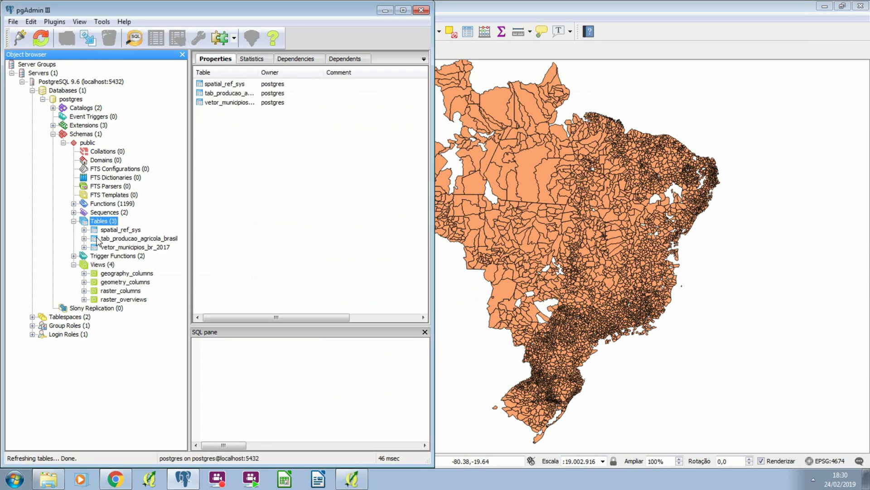
right_click(100, 266)
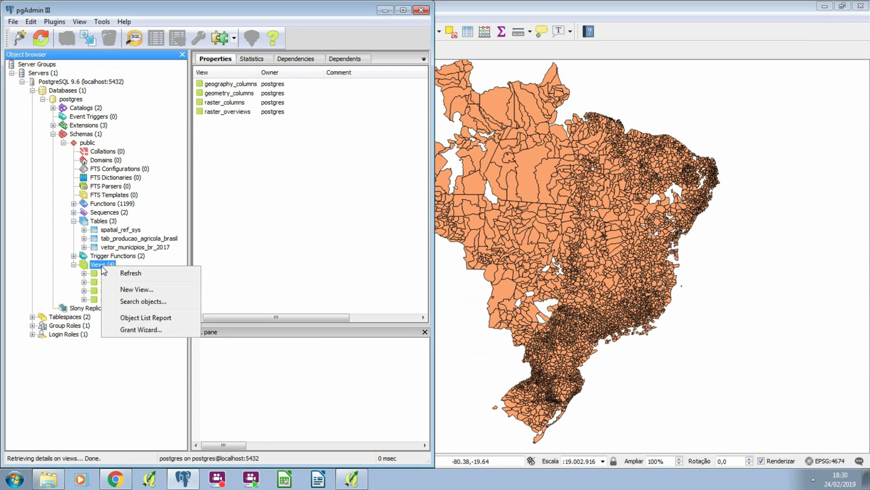
click(130, 272)
click(135, 308)
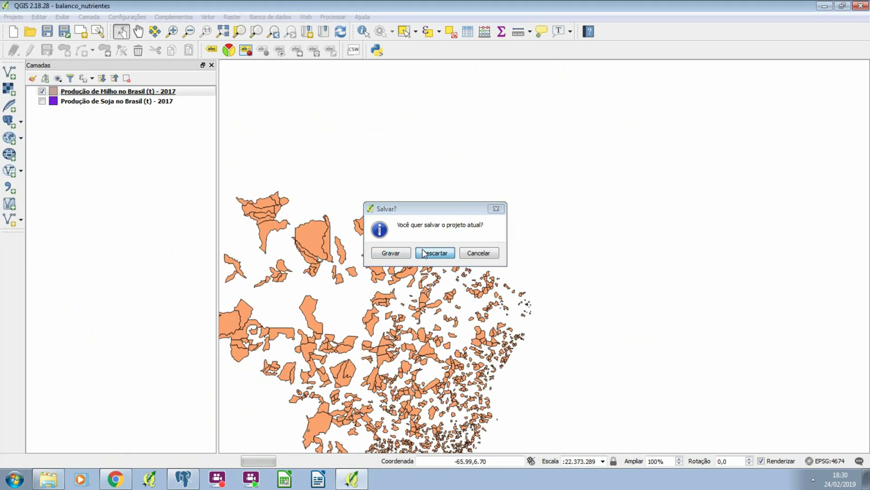
Step: Discard the unsaved changes of the balanco_nutrientes project in QGIS and reopen the DB Manager on an empty project
click(426, 253)
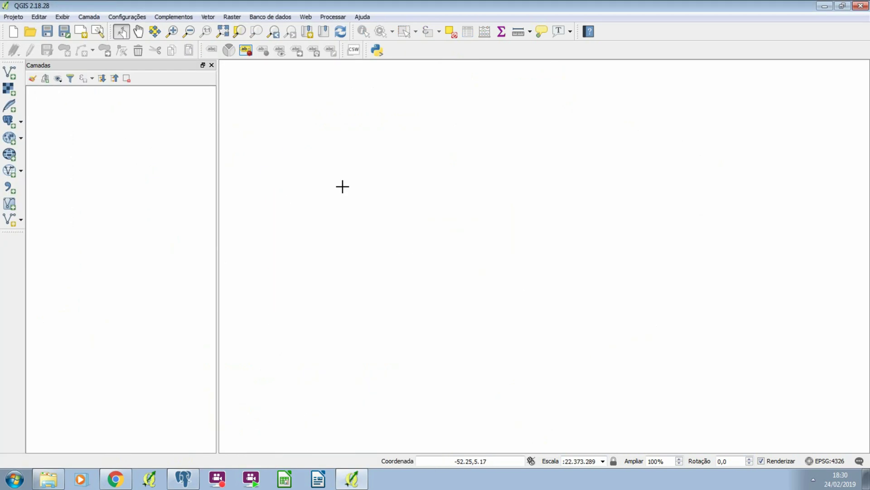
click(271, 17)
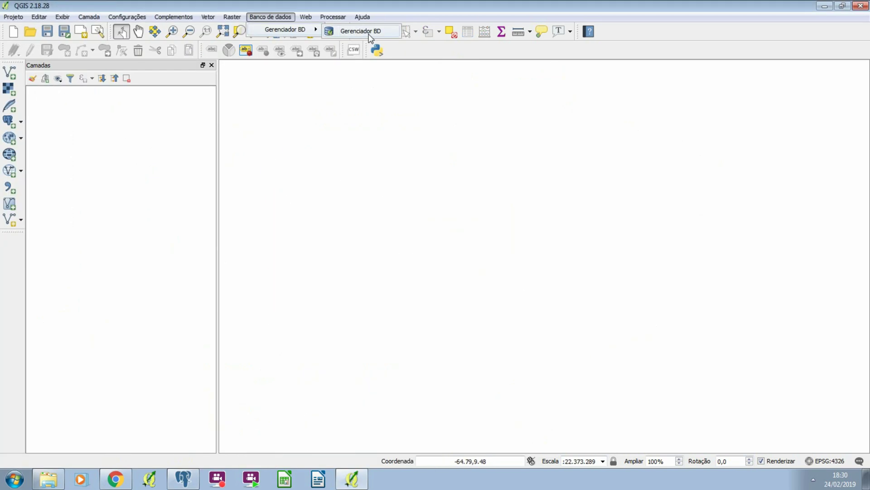
click(367, 31)
Step: Expand the PostGIS postgres connection down to the public schema and preview the geometry of view_producao_soja_brasil_2017
double_click(21, 79)
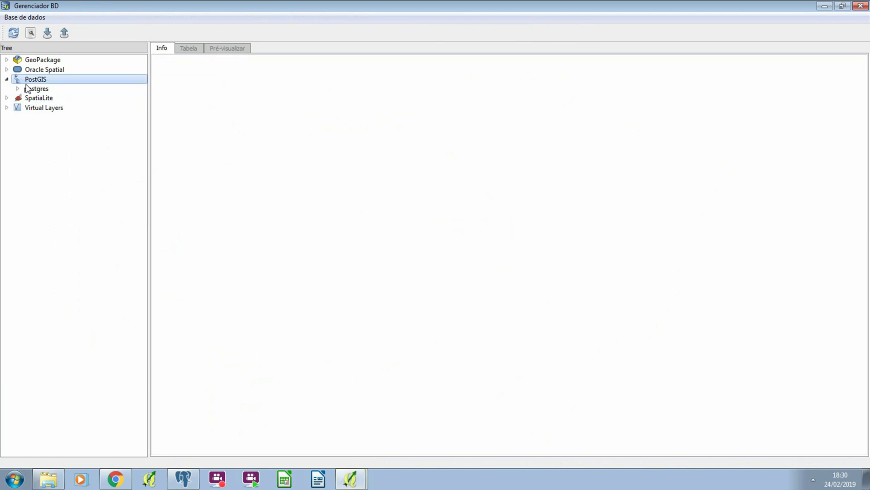
double_click(28, 88)
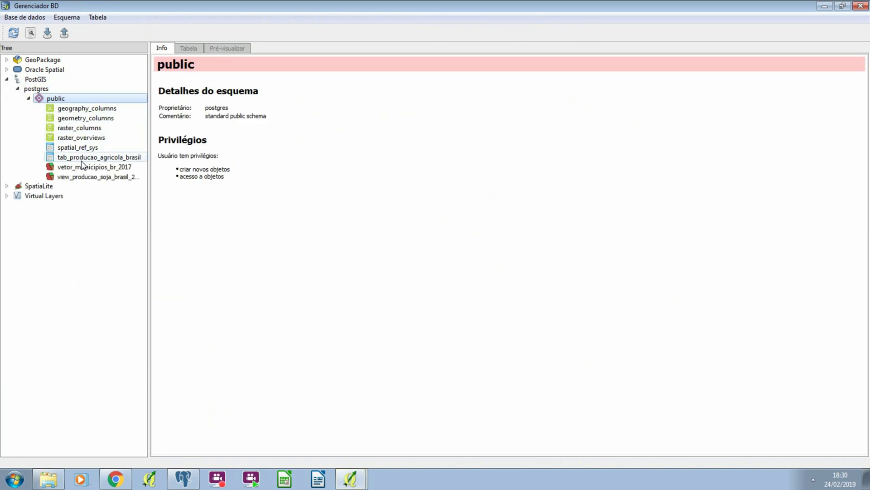
click(89, 177)
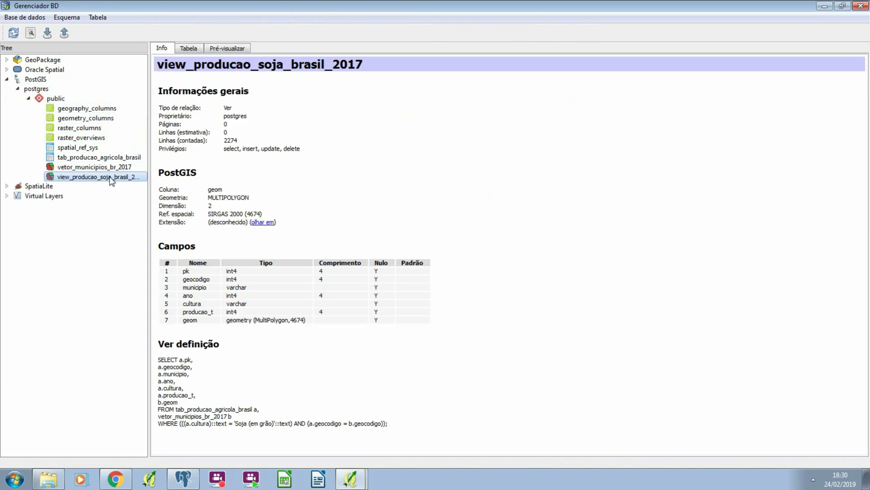
click(227, 48)
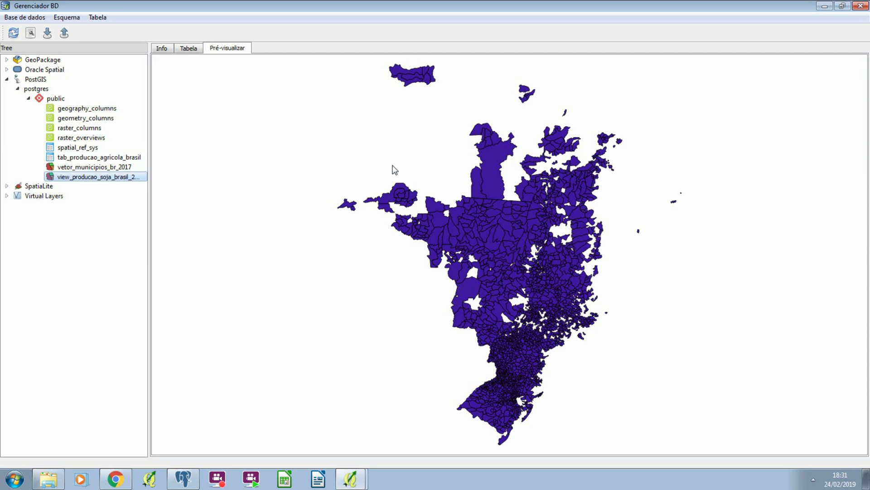
Step: Load the soybean view onto the map canvas, clear it by starting a new project, and reopen the DB Manager
double_click(83, 176)
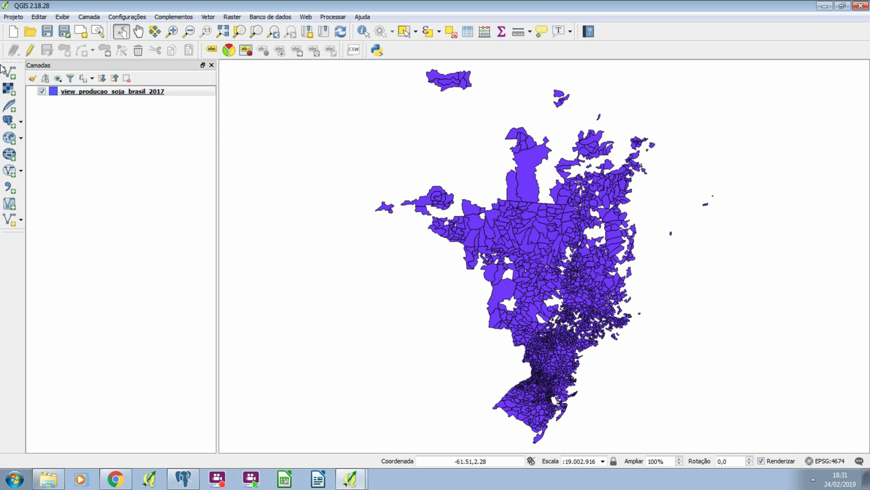
click(17, 35)
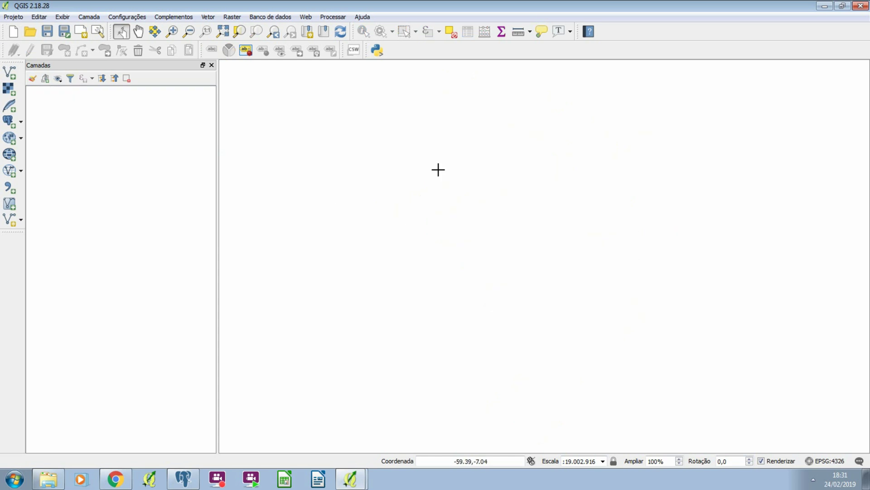
click(270, 17)
mouse_move(297, 29)
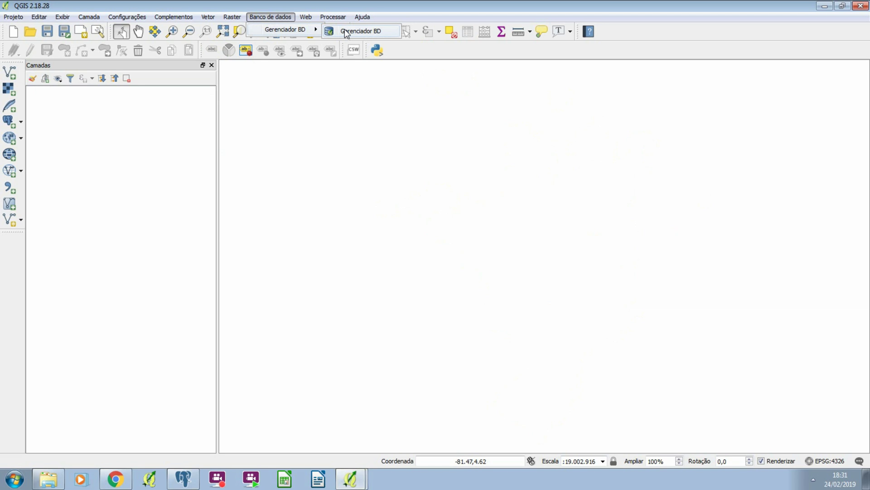
click(358, 31)
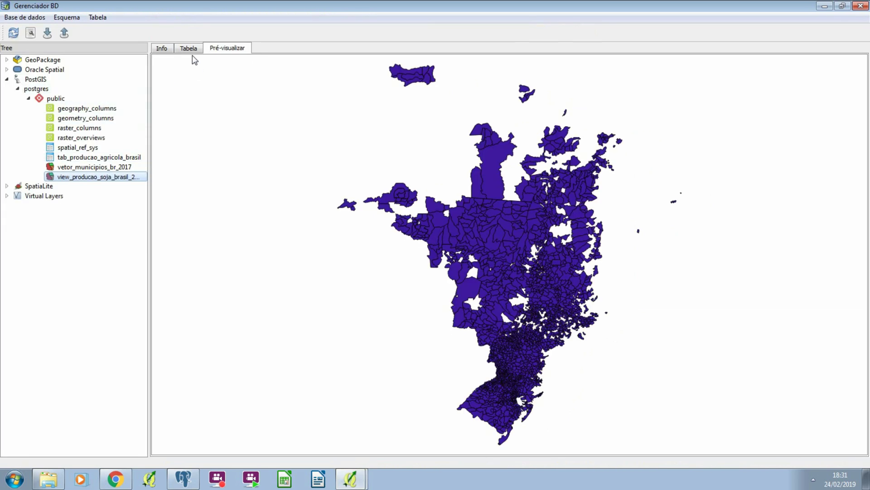
Step: Review the table information of view_producao_soja_brasil_2017 and tab_producao_agricola_brasil
click(162, 48)
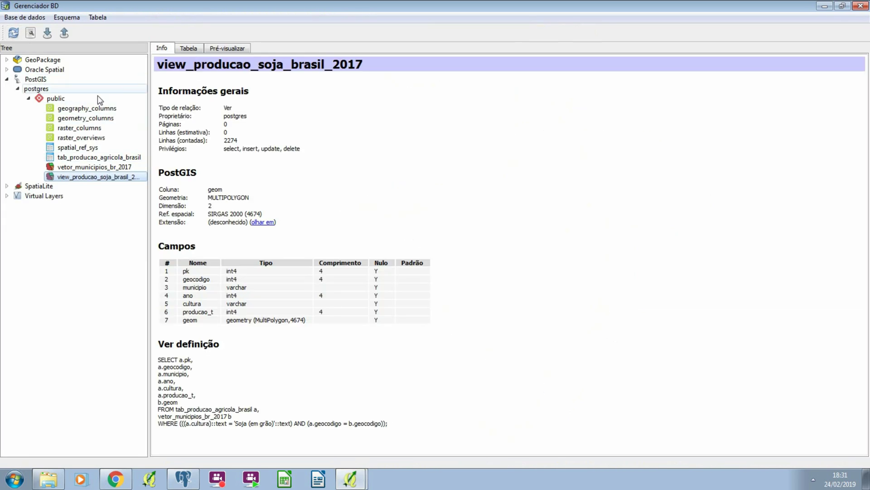
click(88, 167)
click(98, 158)
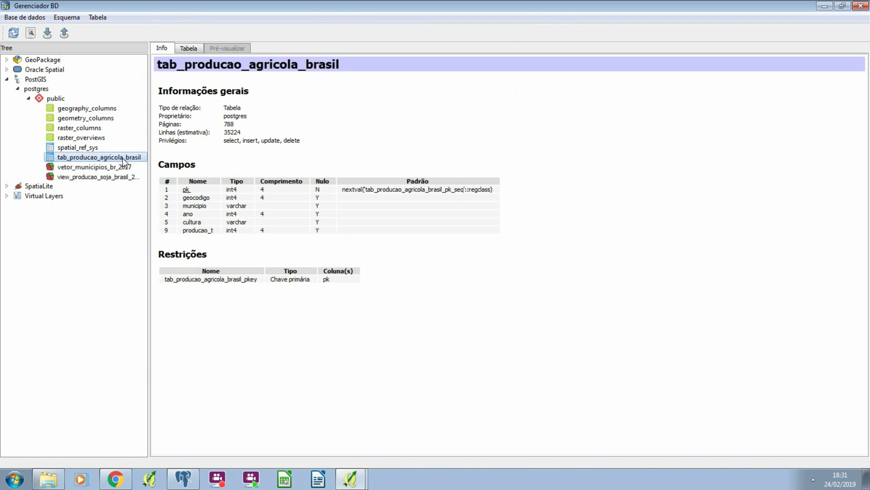
Step: Open a new SQL query on the postgres connection and run "select distinct cultura from tab_producao_agricola_brasil"
key(F2)
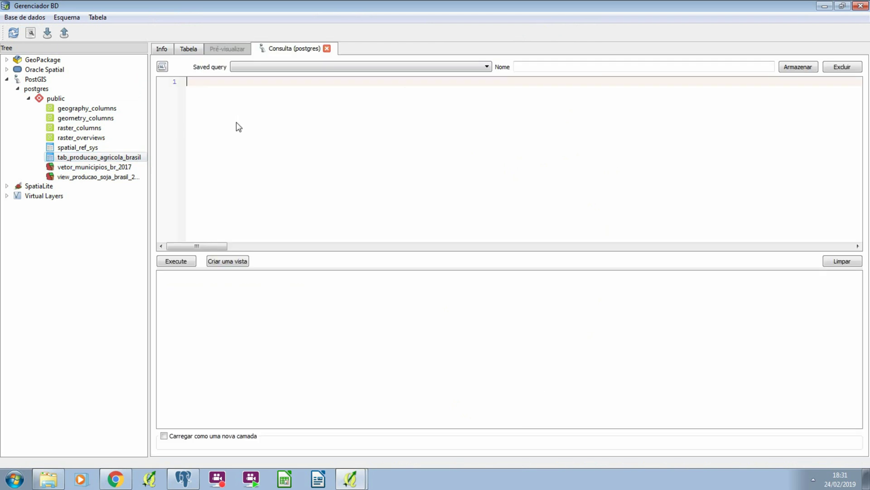
text(select distinc)
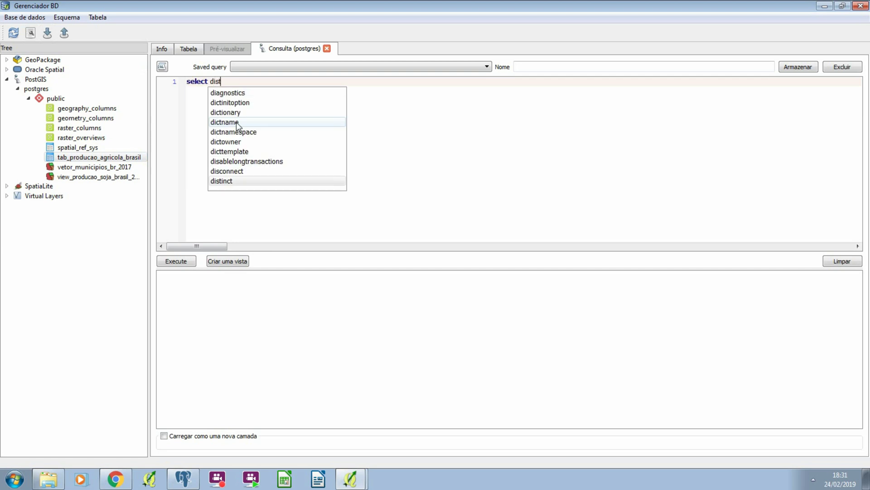
key(BackSpace)
key(BackSpace)
key(Return)
text(po)
key(BackSpace)
text(r)
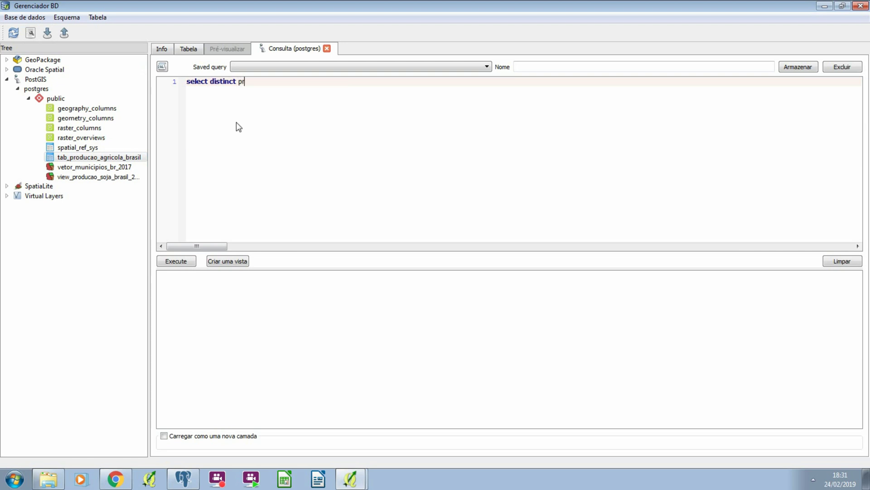
key(BackSpace)
key(BackSpace)
text(cultura)
key(Return)
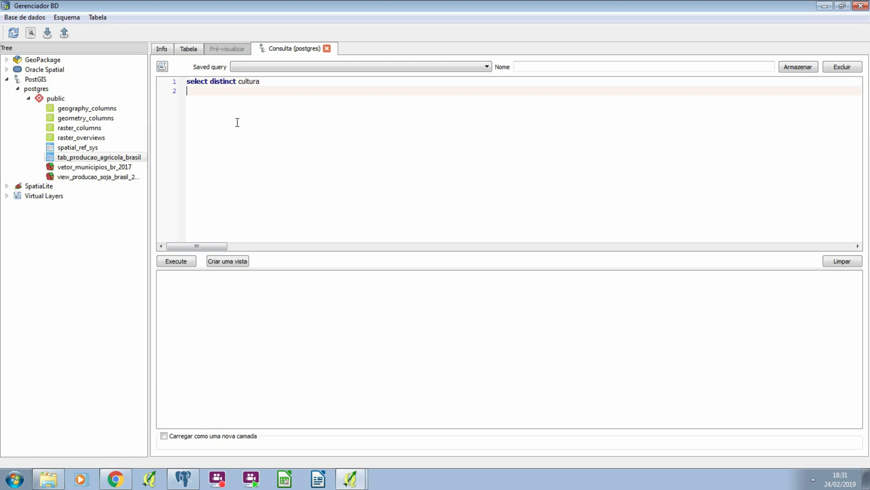
text(from tab)
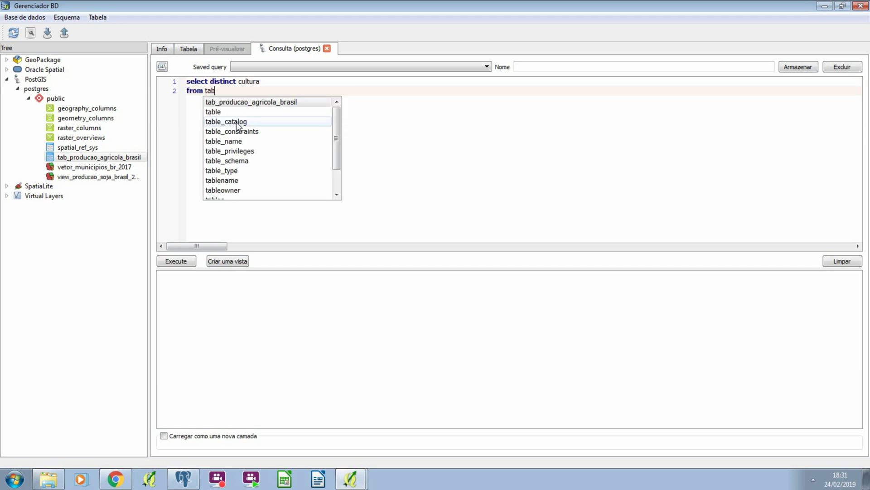
key(Return)
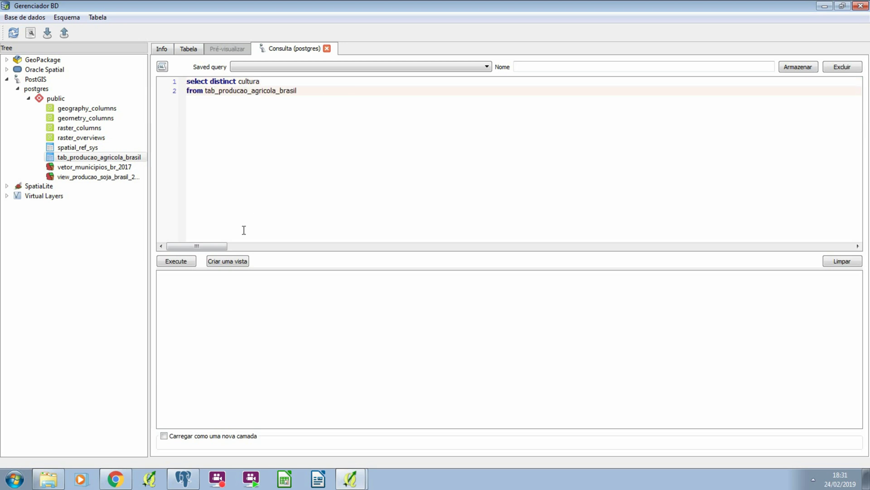
click(178, 262)
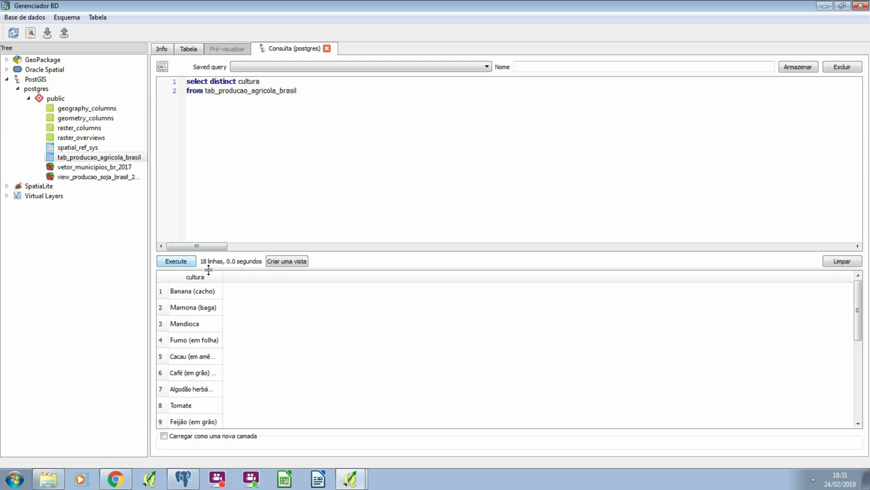
Step: Widen the cultura results column, copy all the crop names, and paste them below the query in the SQL editor
drag(222, 277, 397, 279)
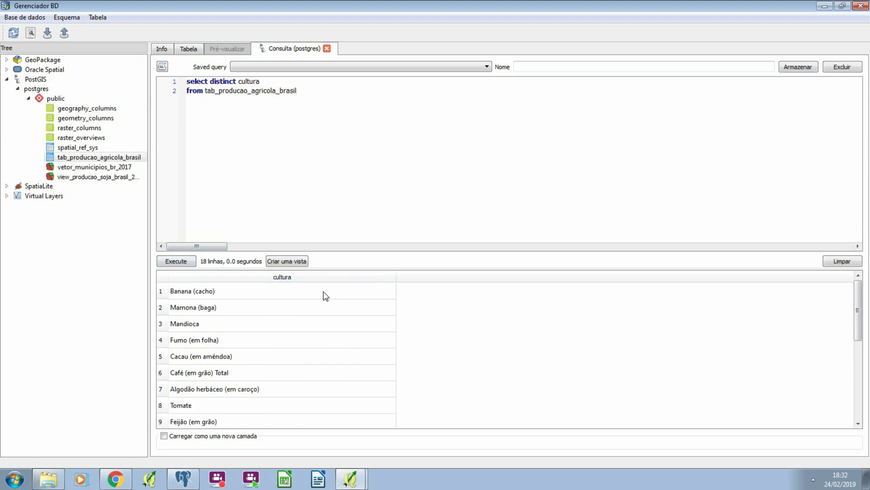
drag(325, 295, 340, 451)
key(ctrl+c)
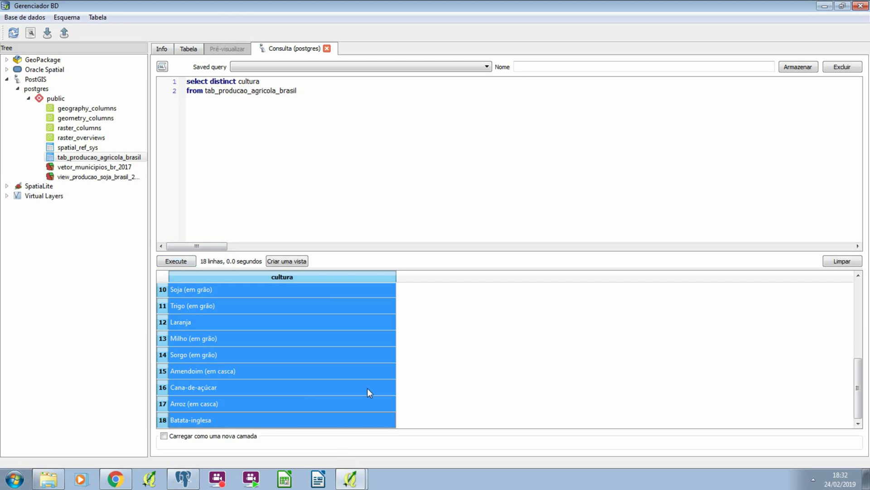
click(264, 123)
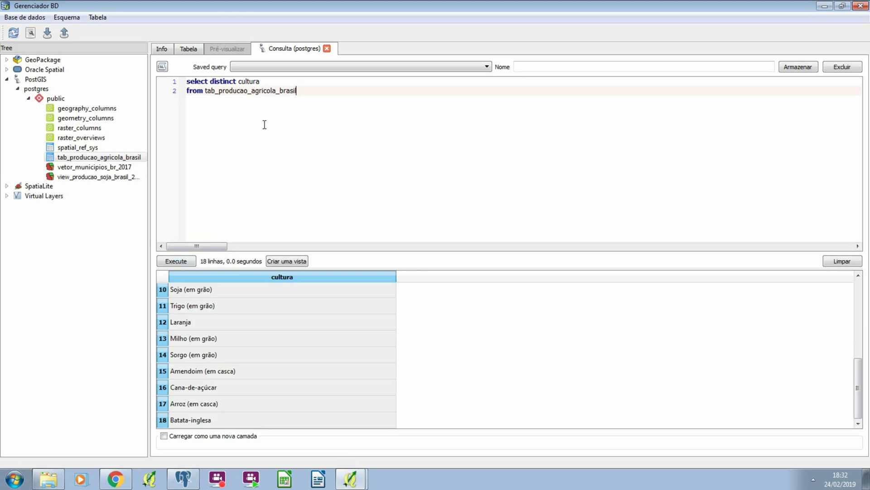
key(Return)
key(ctrl+v)
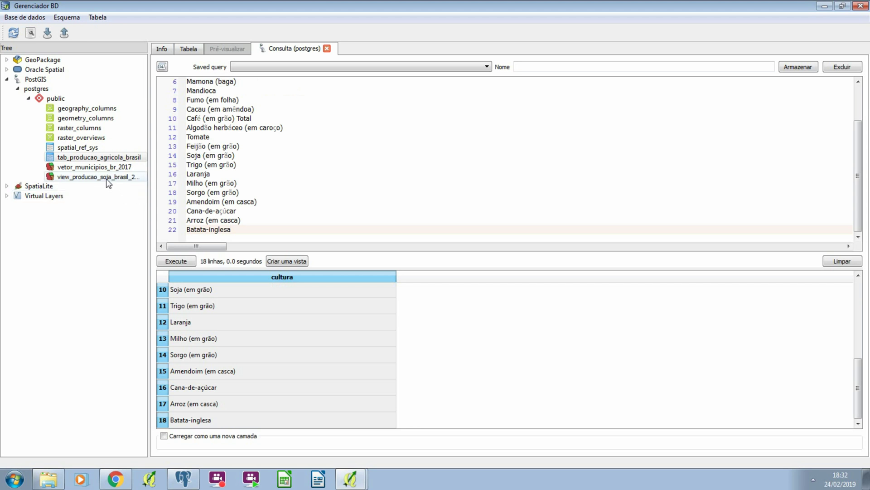
Step: Delete the "Soja (em grão)" line from the pasted crop list
triple_click(206, 155)
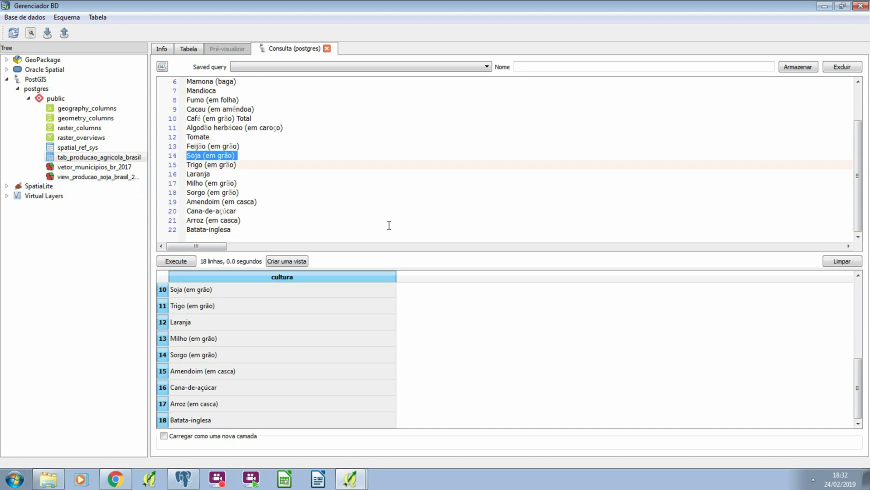
click(270, 148)
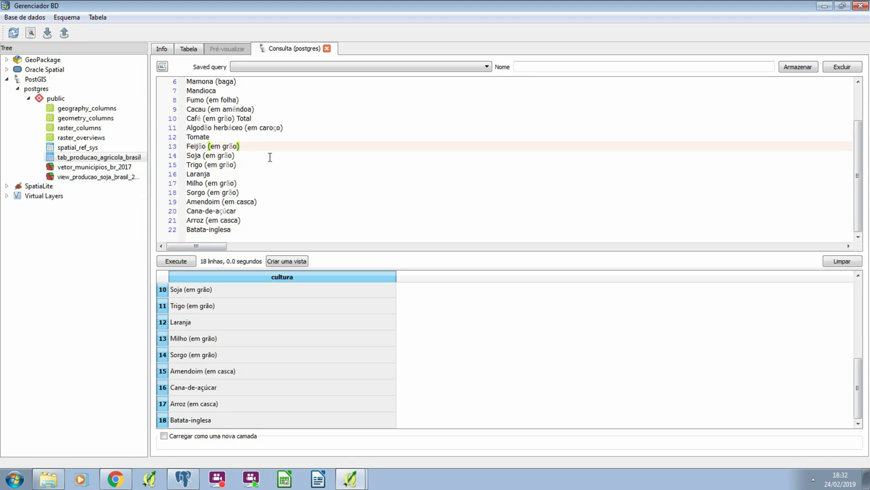
key(Delete)
key(Delete)
key(Delete)
key(Delete)
key(Delete)
key(Delete)
key(Delete)
key(Delete)
key(Delete)
key(Delete)
key(Delete)
key(Delete)
key(Delete)
key(Delete)
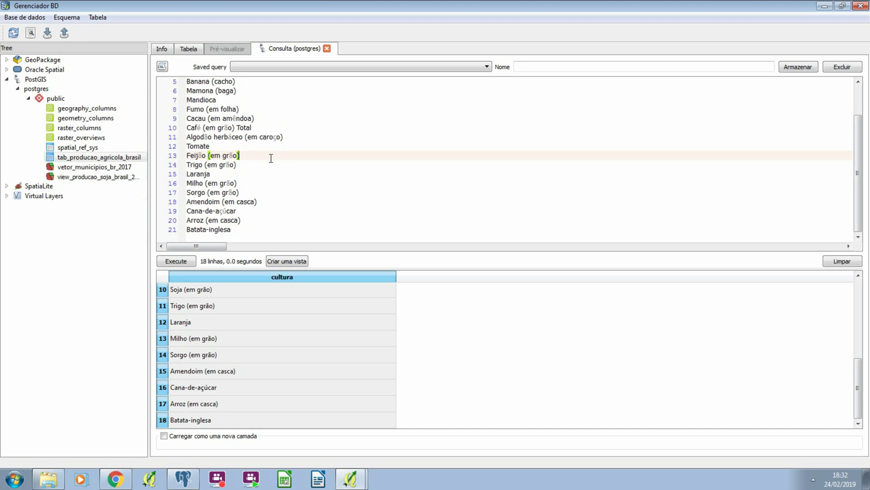
Step: Delete the select distinct query and the cultura heading above the crop list, and insert blank lines before Banana (cacho)
scroll(271, 158, up, 2)
drag(299, 90, 149, 85)
key(Delete)
key(Delete)
key(Delete)
key(Delete)
key(Delete)
key(Delete)
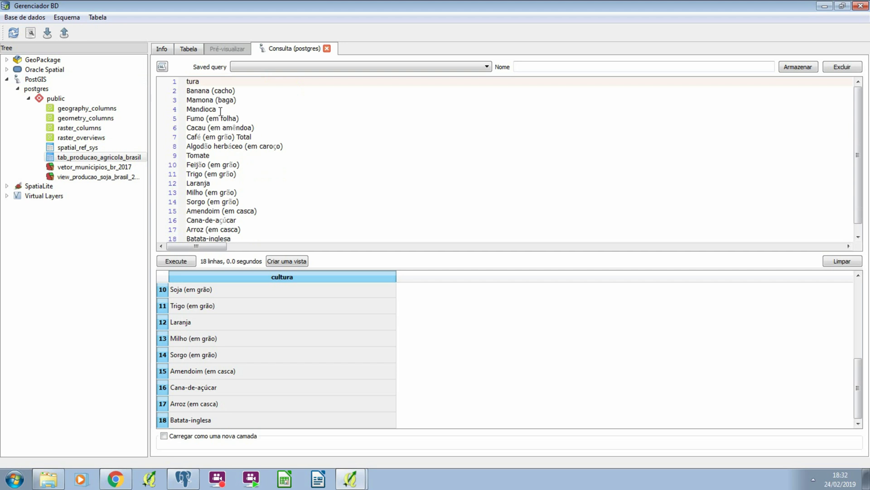
key(Delete)
key(Delete)
key(Delete)
key(Delete)
key(Return)
key(Return)
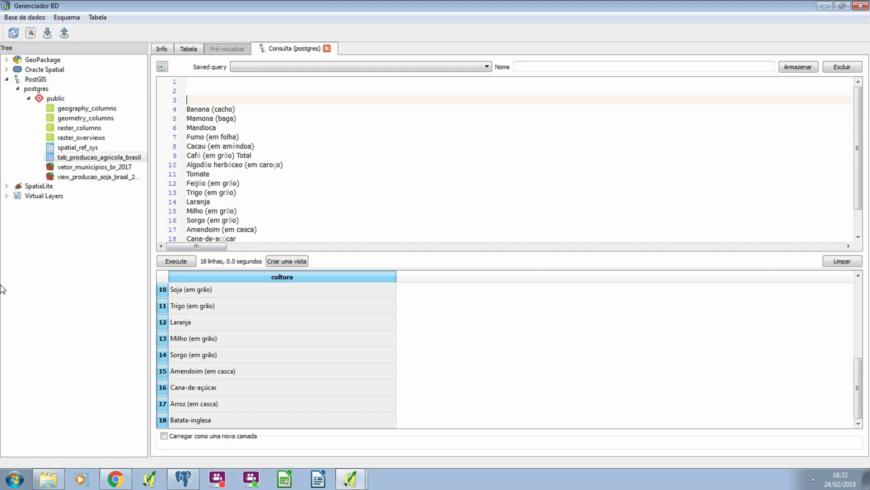
Step: Copy the CREATE VIEW statement from the Atividades - Vídeos document in Chrome and paste it above the crop list in the SQL editor
click(115, 479)
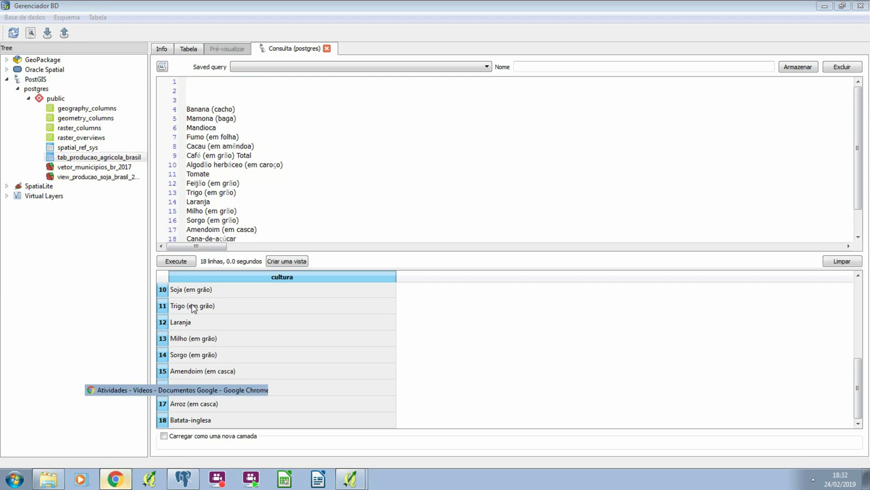
click(244, 390)
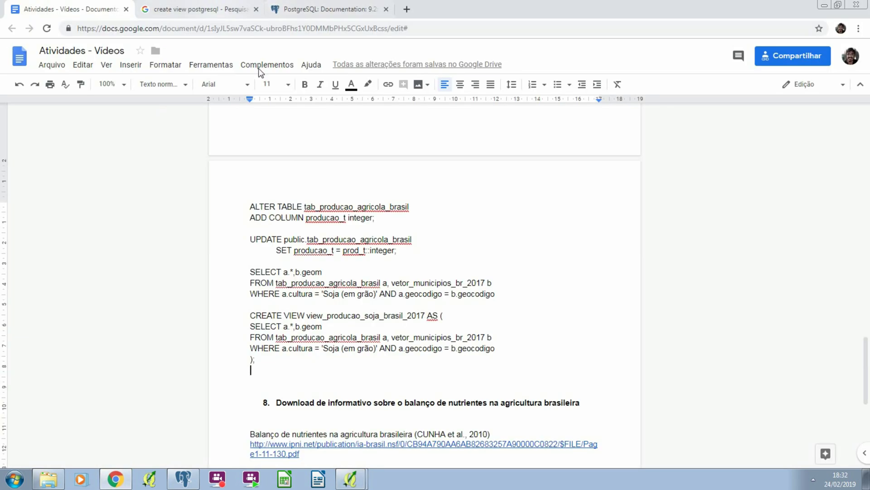
drag(236, 321, 252, 309)
key(ctrl+c)
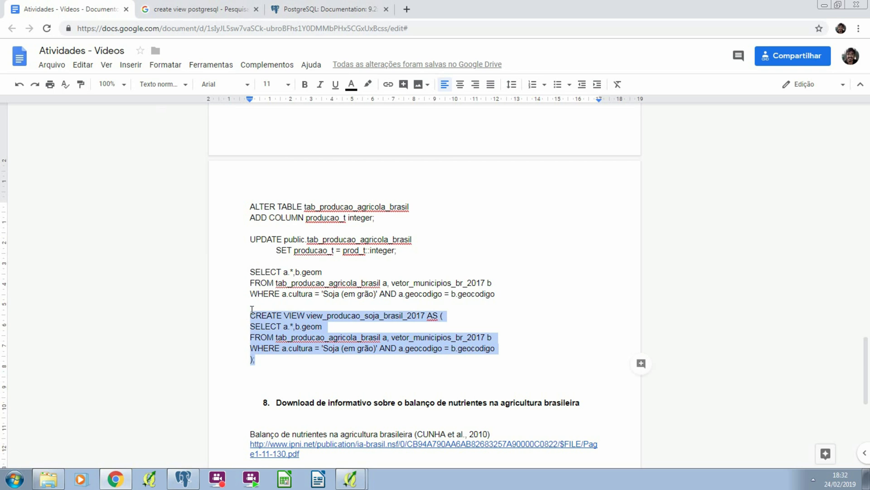
click(349, 479)
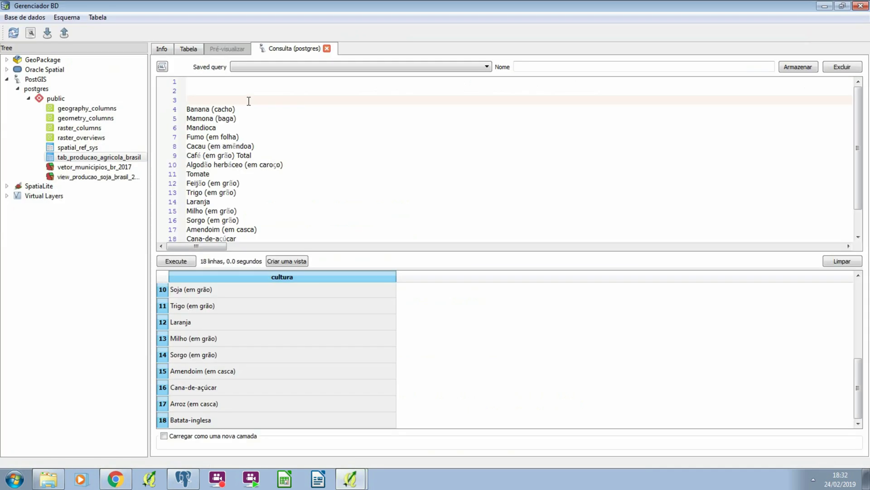
click(233, 82)
key(ctrl+v)
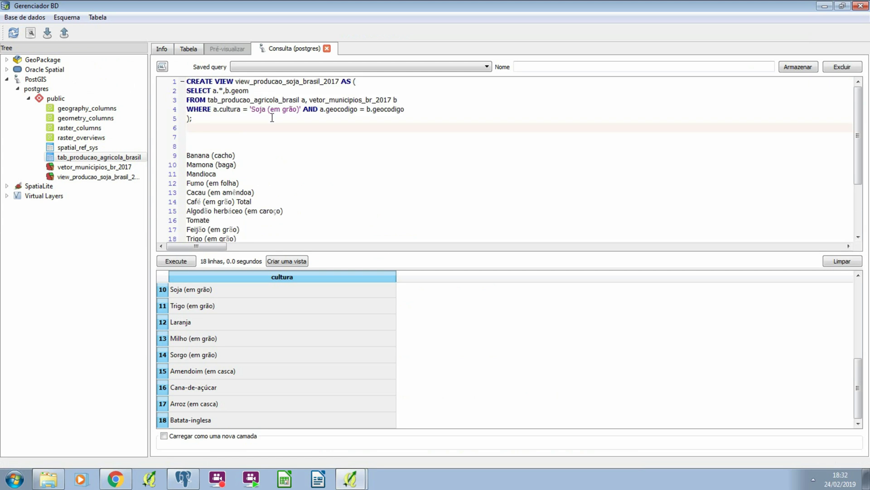
Step: Move "Banana (cacho)" from the crop list into the WHERE clause, replacing 'Soja (em grão)' as the a.cultura value
drag(235, 155, 188, 154)
key(ctrl+c)
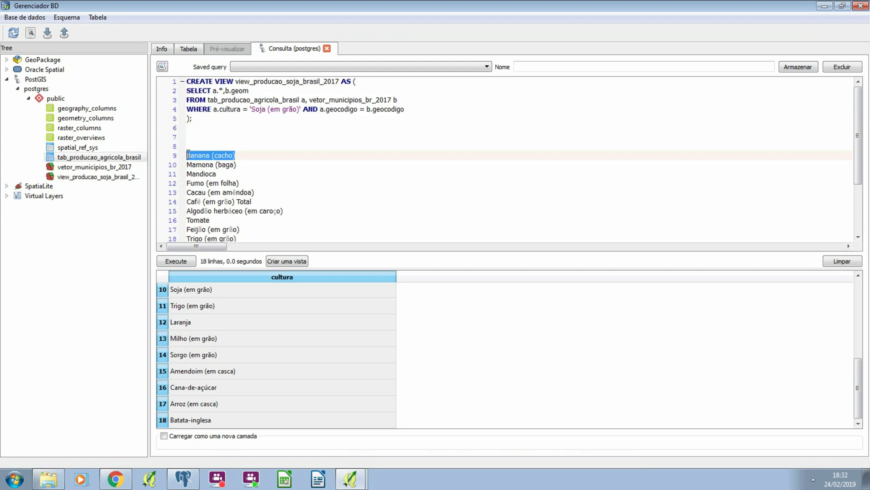
key(Delete)
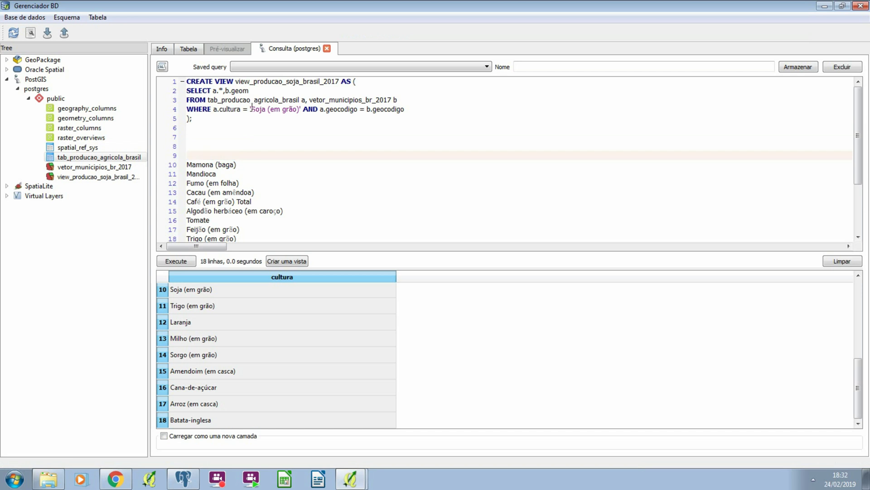
drag(251, 109, 297, 109)
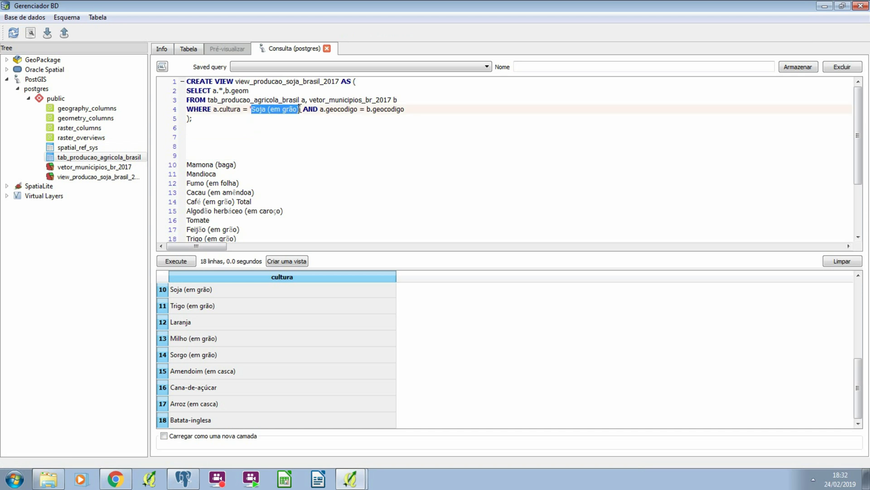
key(ctrl+v)
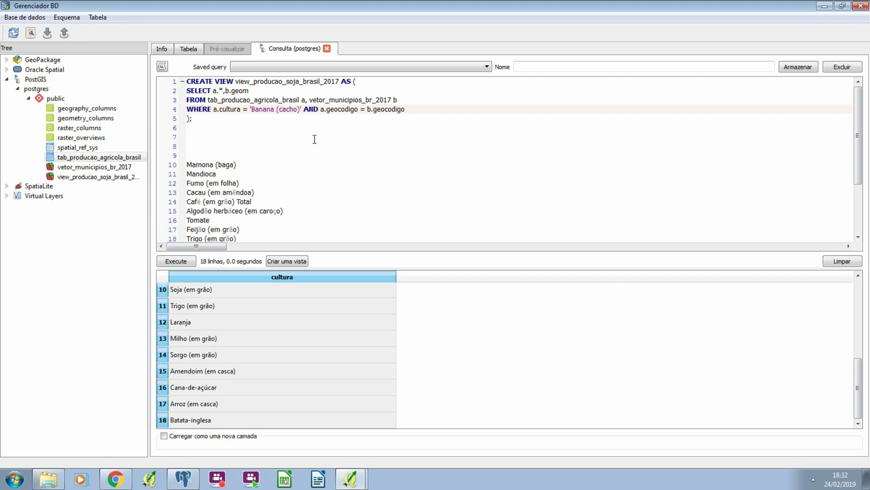
Step: Rename the view in the statement as view_banana_soja_brasil_2017 and execute only the CREATE VIEW statement
triple_click(253, 82)
drag(254, 81, 283, 81)
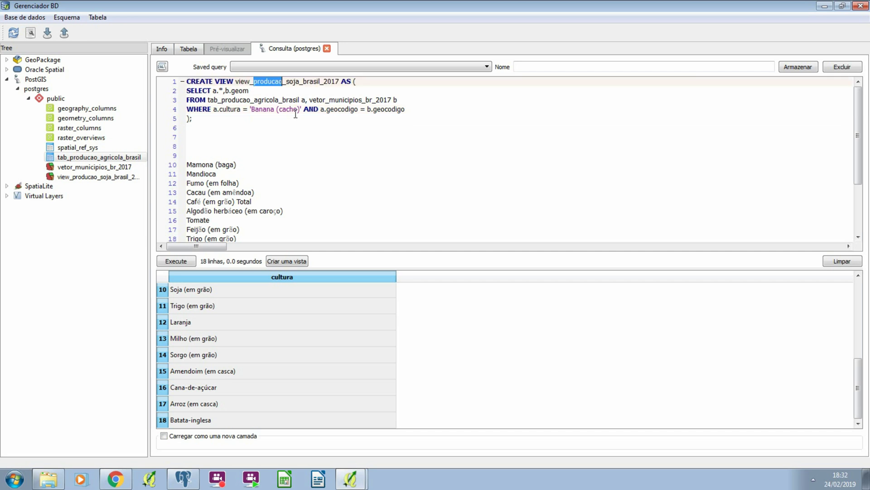
text(banana)
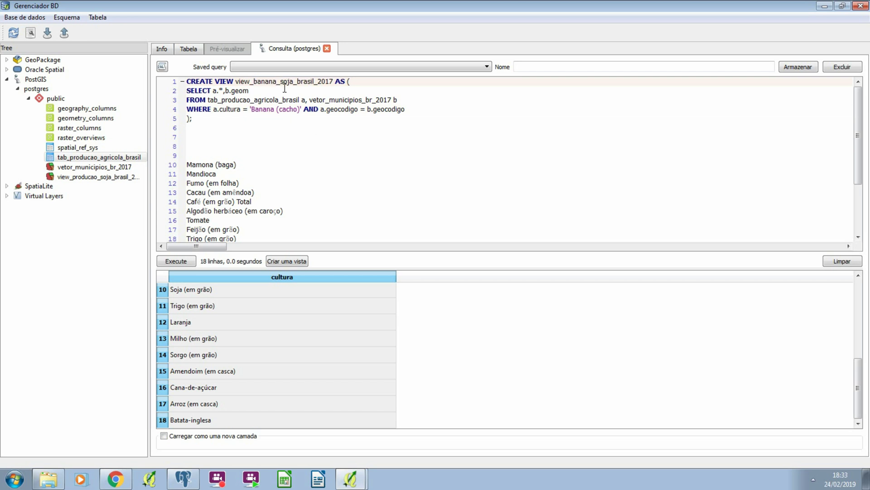
drag(227, 119, 187, 82)
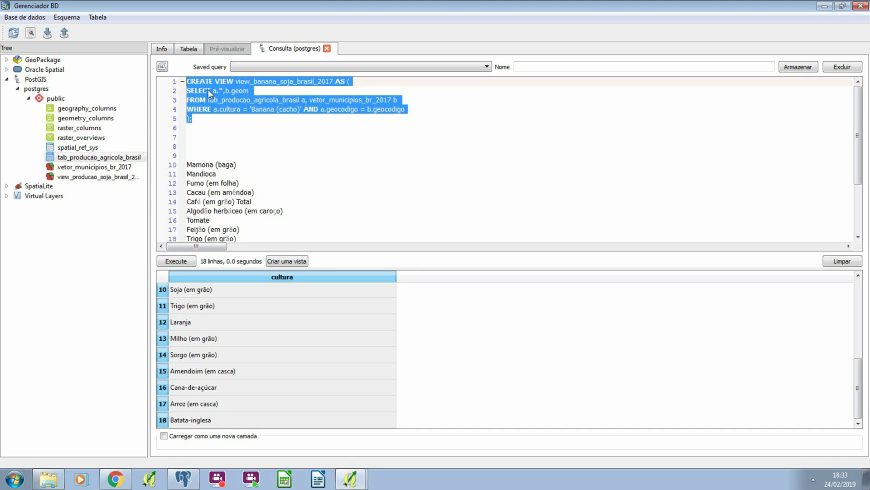
click(189, 260)
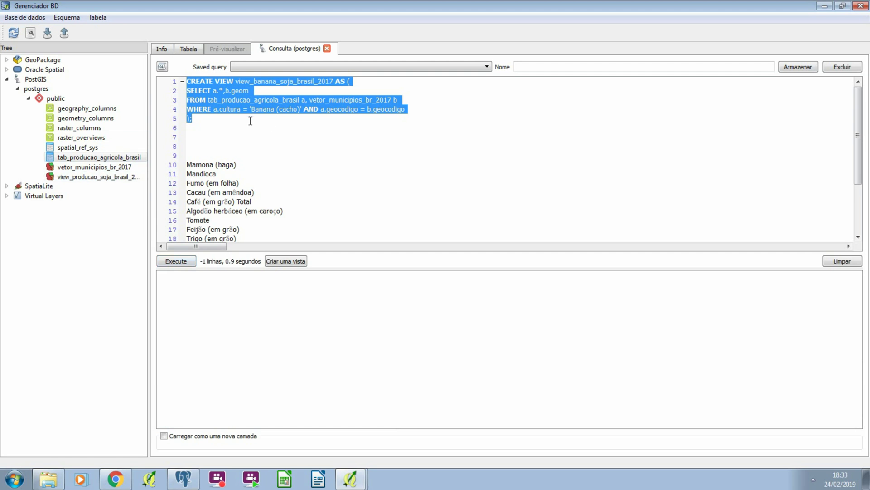
Step: Move "Mamona (baga)" from the crop list into the WHERE clause, replacing 'Banana (cacho)' as the a.cultura value
click(234, 164)
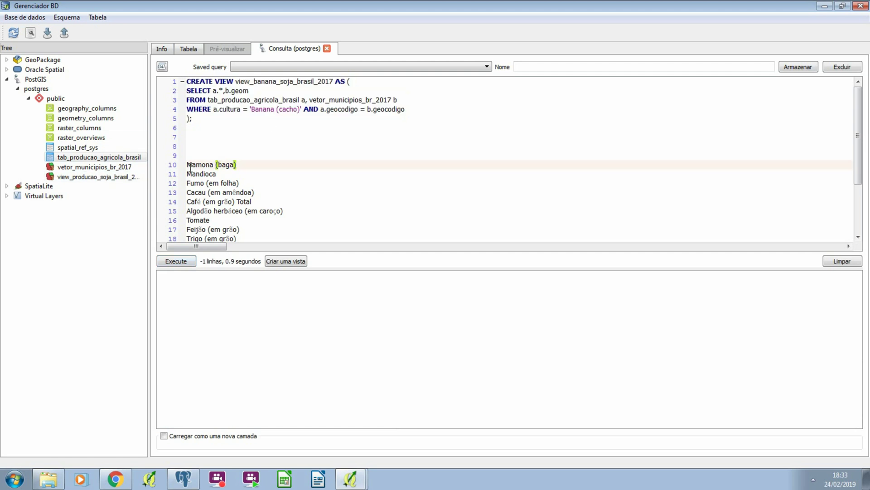
drag(190, 167, 239, 167)
key(ctrl+c)
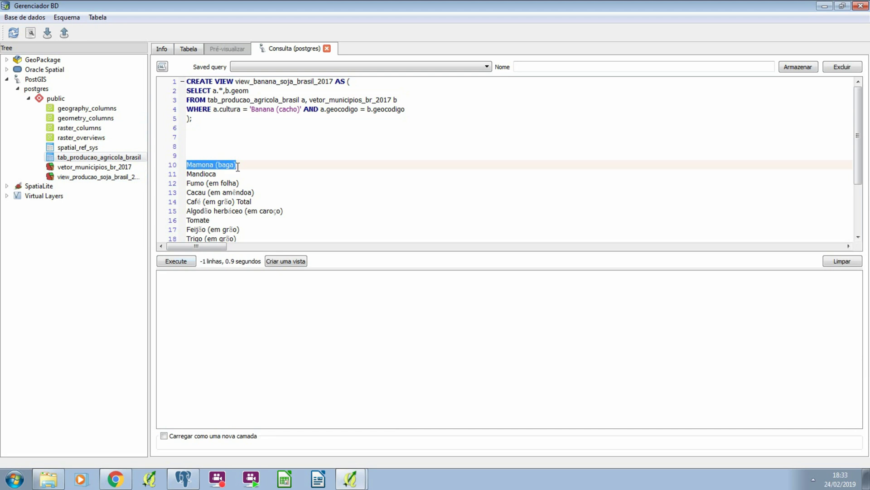
key(BackSpace)
drag(251, 109, 302, 110)
key(ctrl+v)
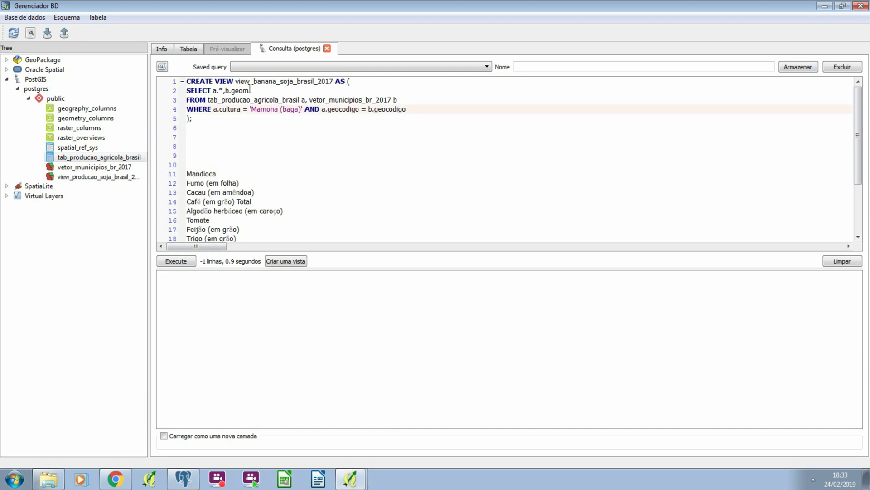
Step: Rename the view in the statement as view_mamona_soja_brasil_2017 and execute only the CREATE VIEW statement
triple_click(261, 82)
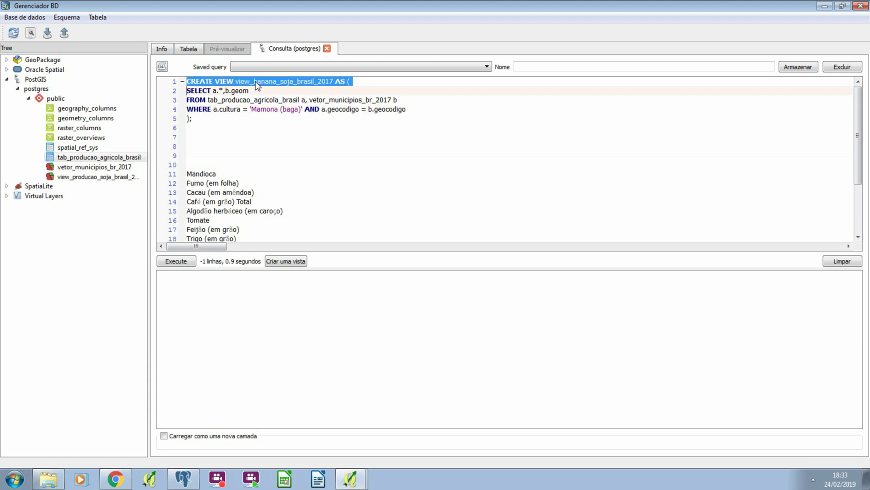
drag(253, 82, 278, 82)
text(mamona)
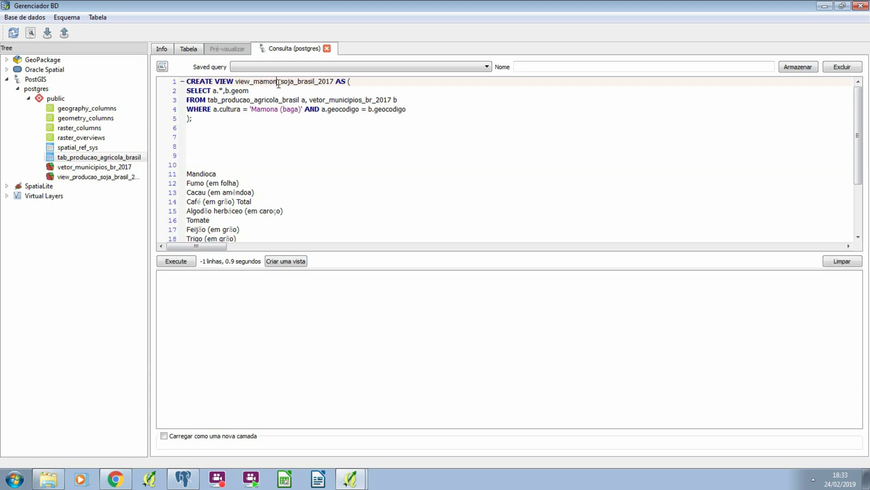
drag(194, 119, 187, 82)
click(178, 261)
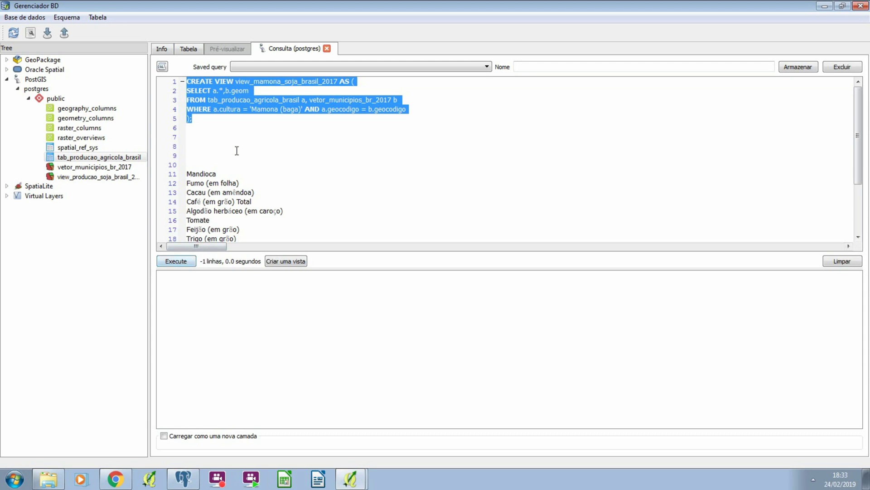
click(244, 131)
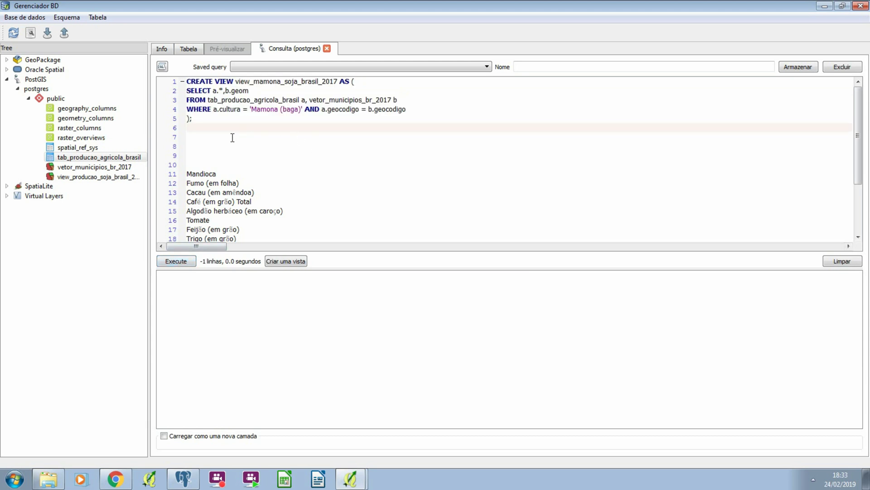
Step: Refresh the contents of the public schema and widen the database tree so the full view names fit
right_click(53, 99)
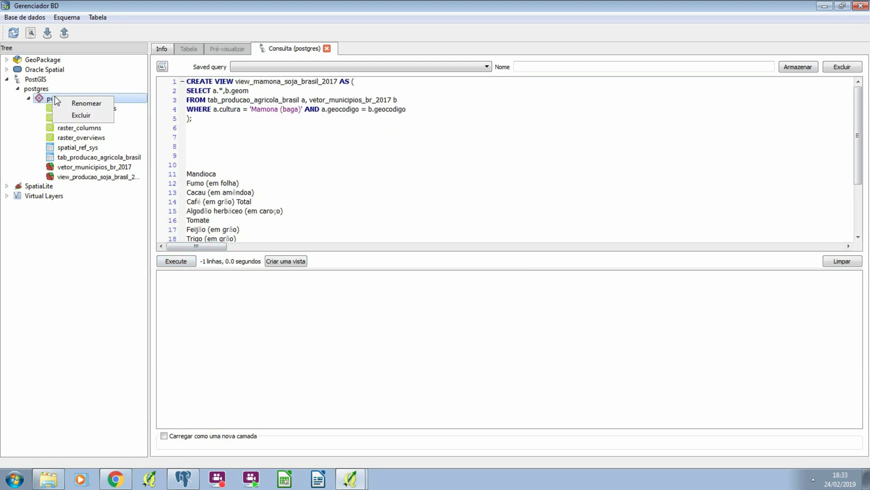
click(86, 103)
key(Escape)
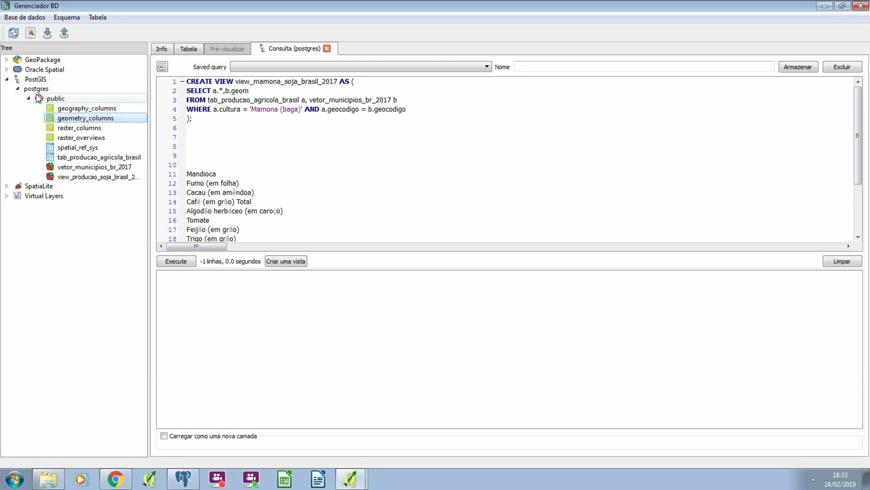
click(14, 33)
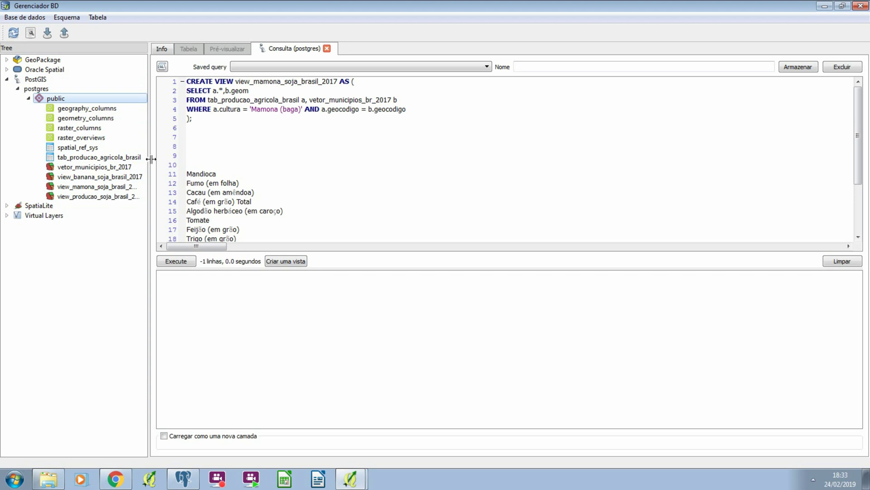
drag(151, 159, 209, 160)
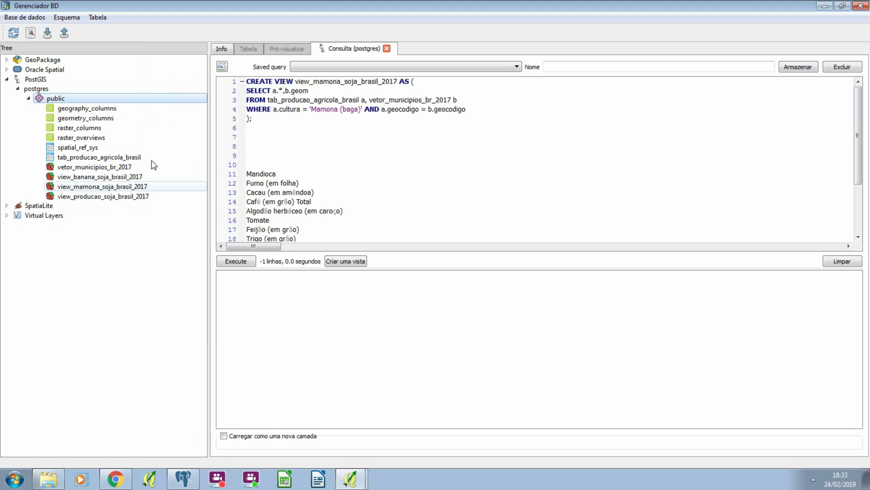
Step: Rename the castor bean view (mamona) in the public schema as view_producao_mamona_brasil_2017
click(110, 188)
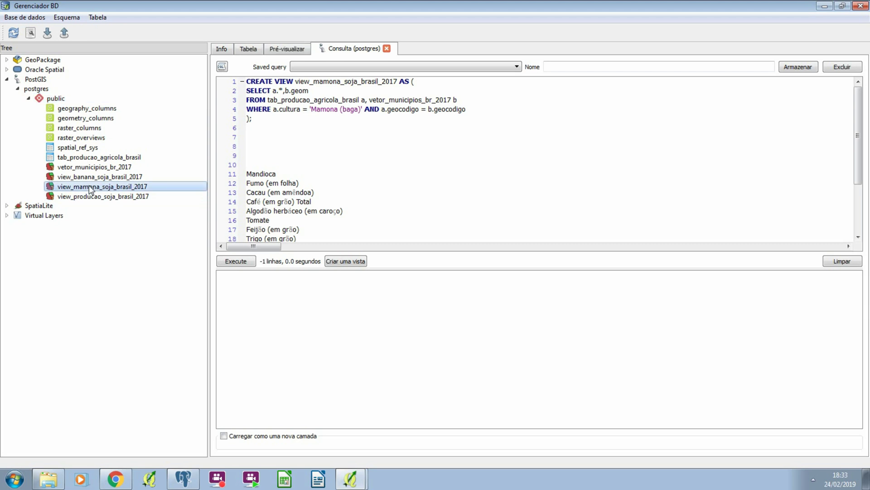
click(91, 187)
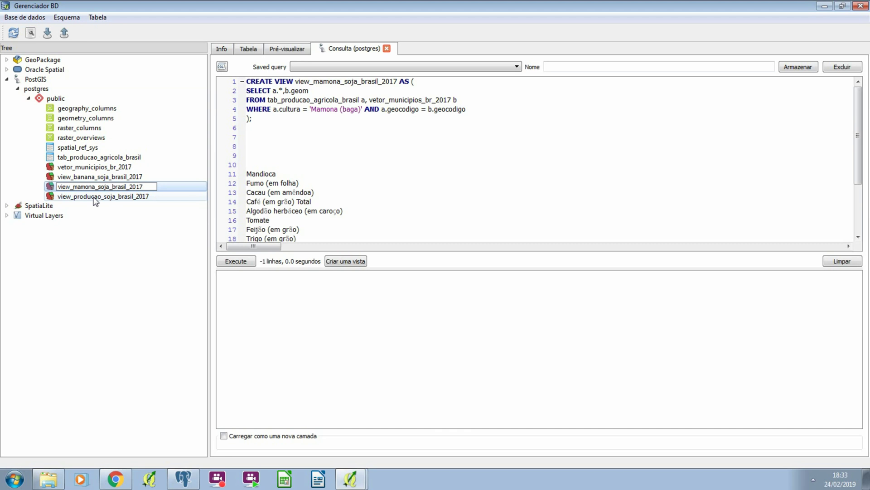
text(producao_)
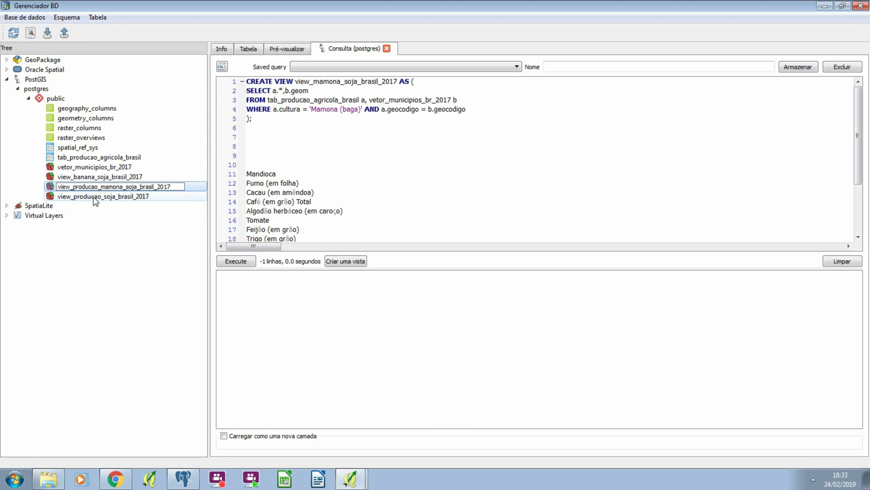
drag(127, 186, 140, 186)
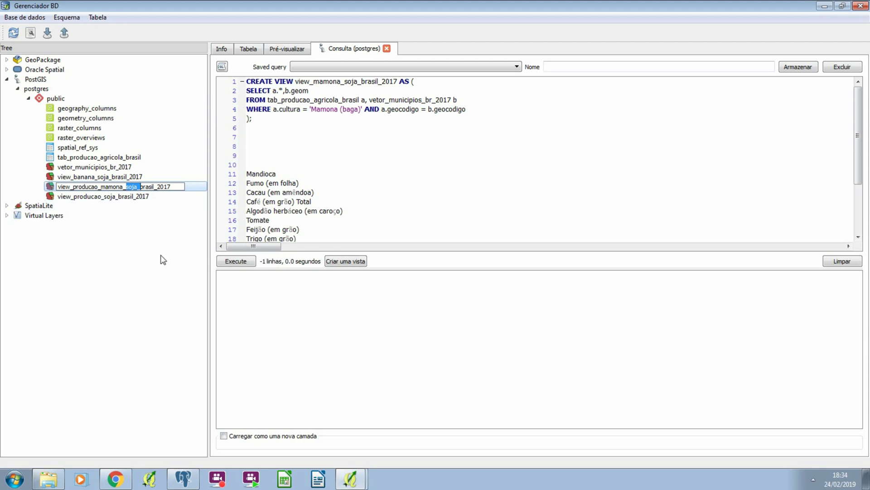
key(BackSpace)
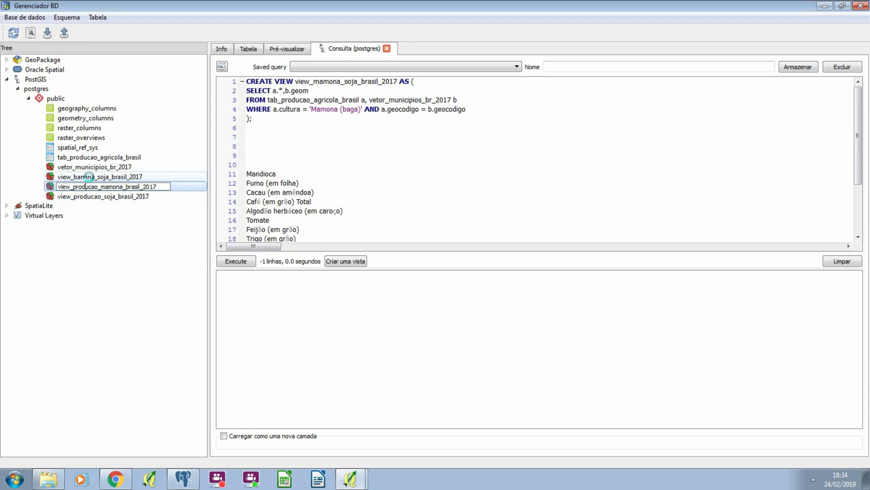
Step: Rename the banana view in the public schema as view_producao_banana_brasil_2017
click(88, 176)
right_click(93, 178)
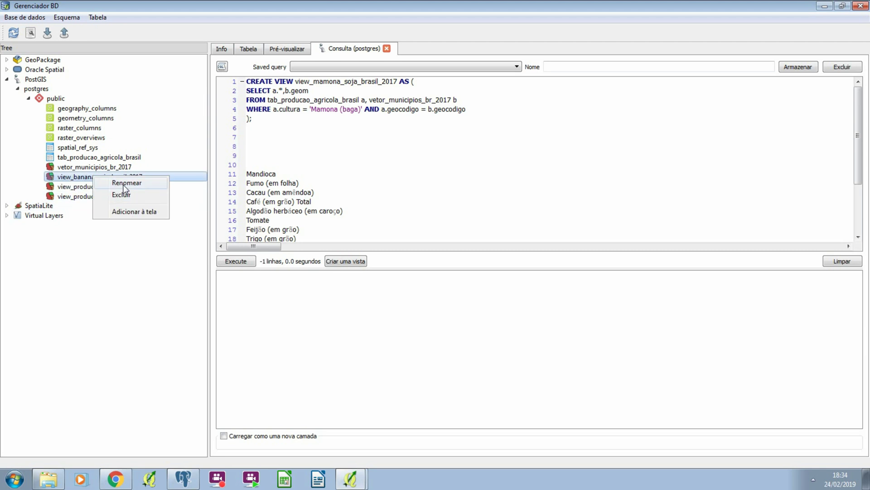
click(122, 184)
key(Right)
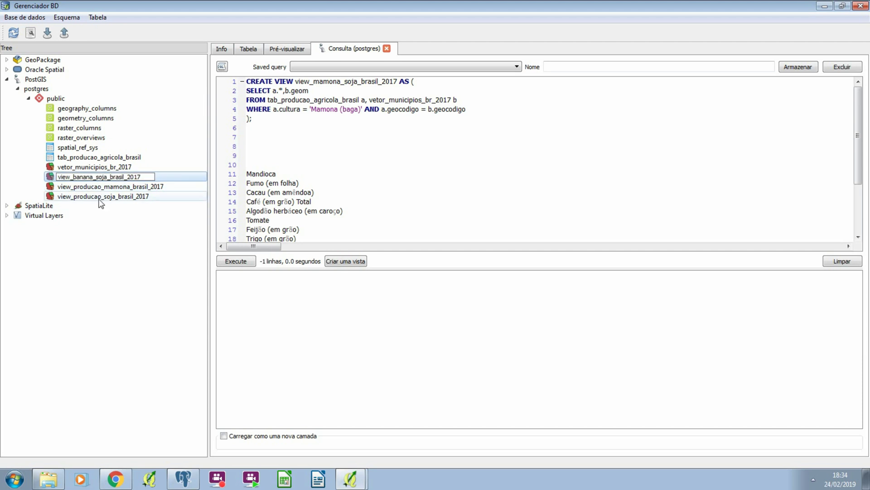
text(producao)
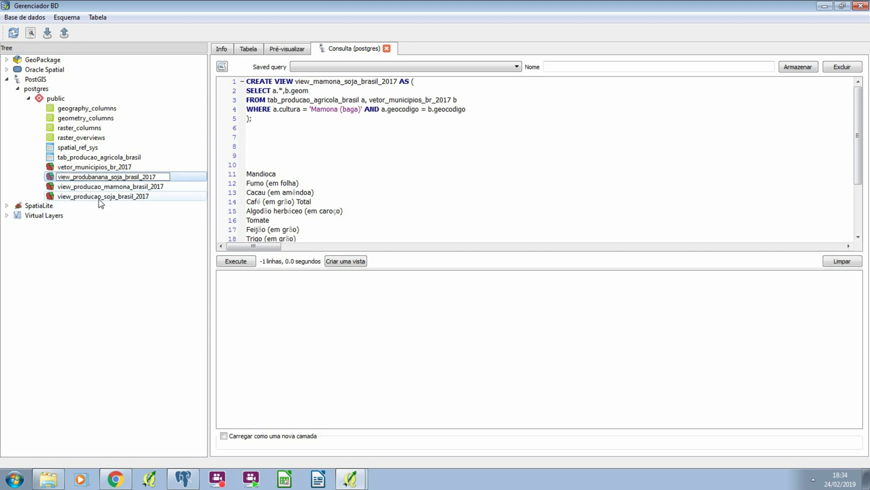
text(_)
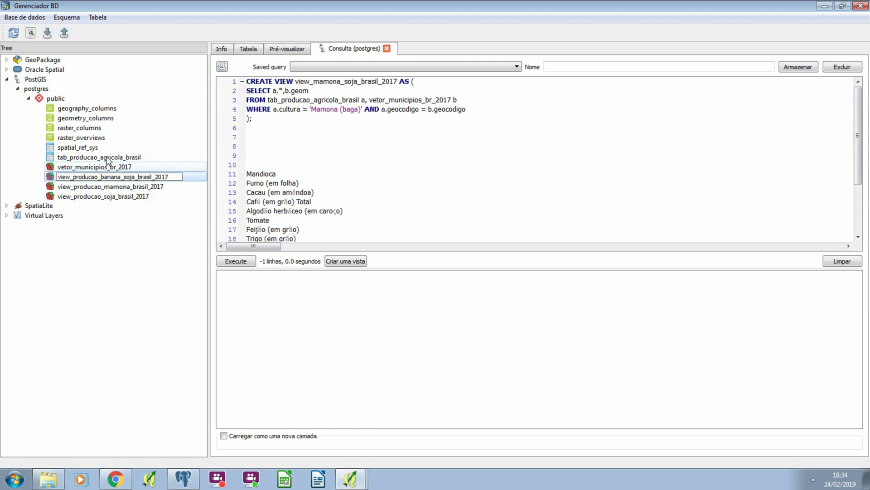
drag(122, 177, 135, 177)
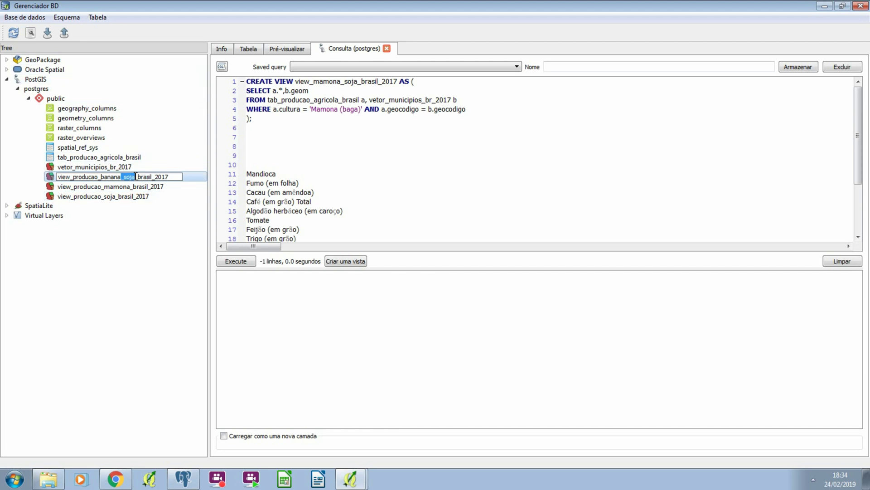
key(Delete)
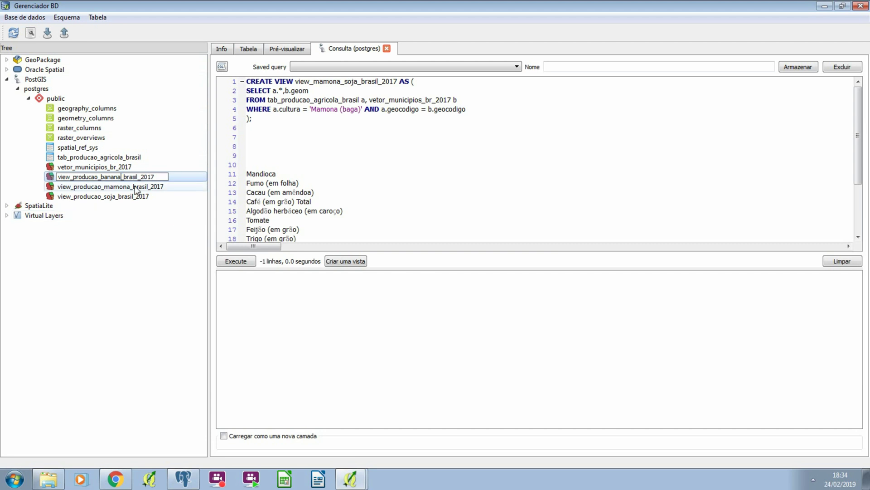
click(111, 186)
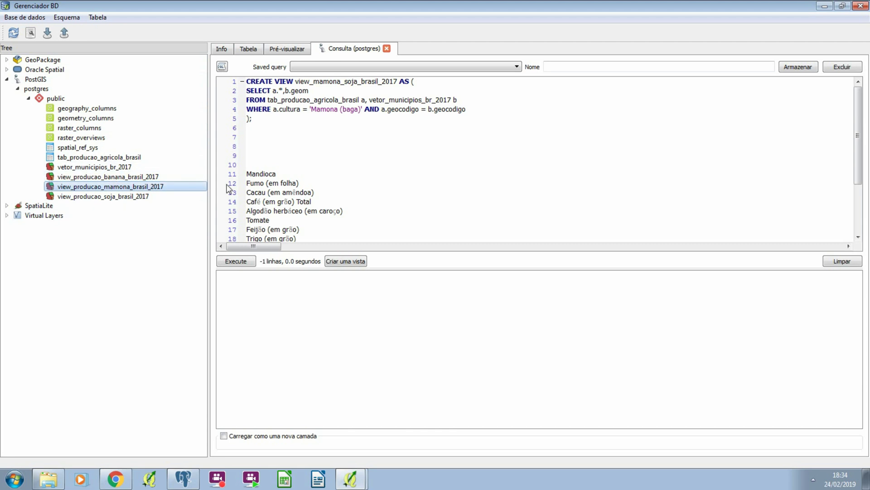
Step: Arrange the QGIS main window and the DB Manager window side by side, with QGIS filling the left half
click(264, 164)
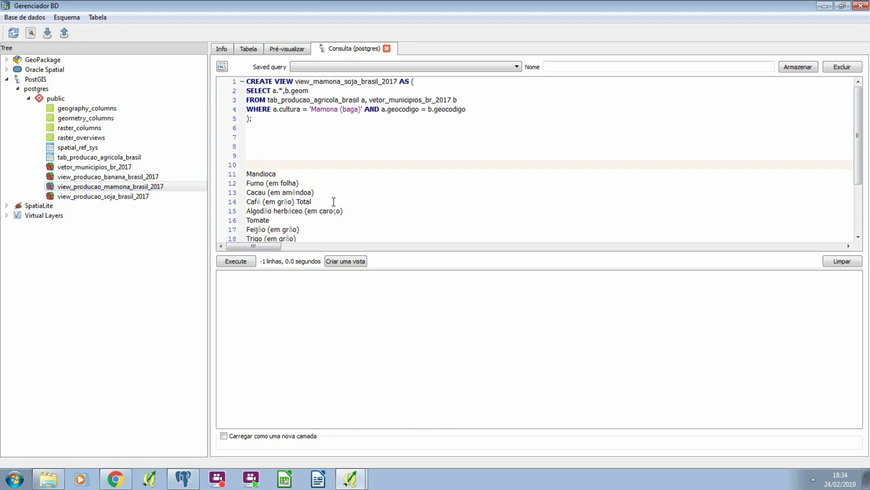
click(163, 188)
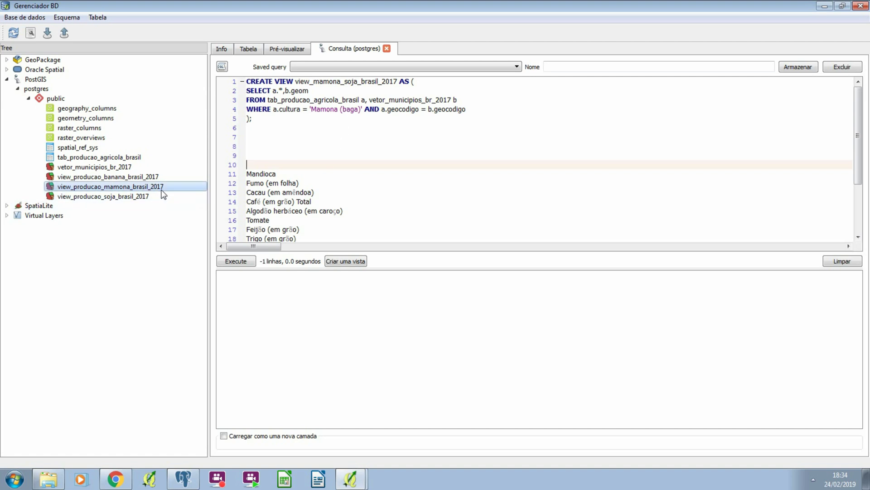
key(super+Right)
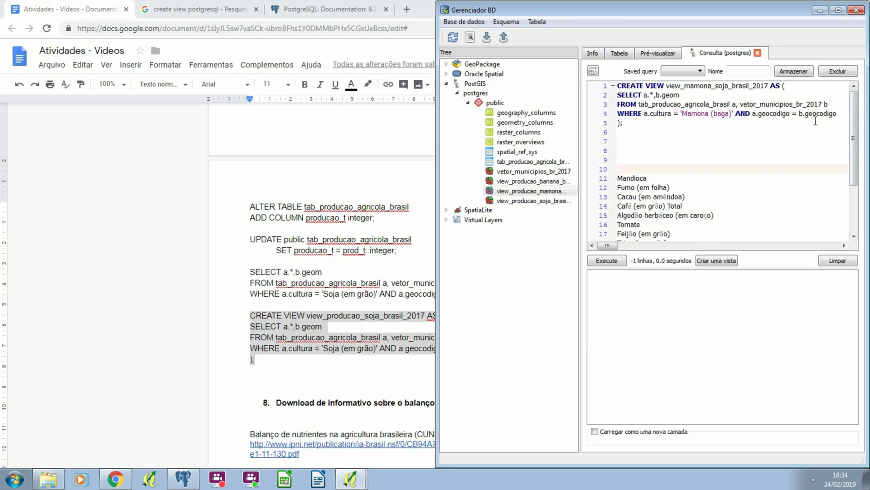
click(347, 478)
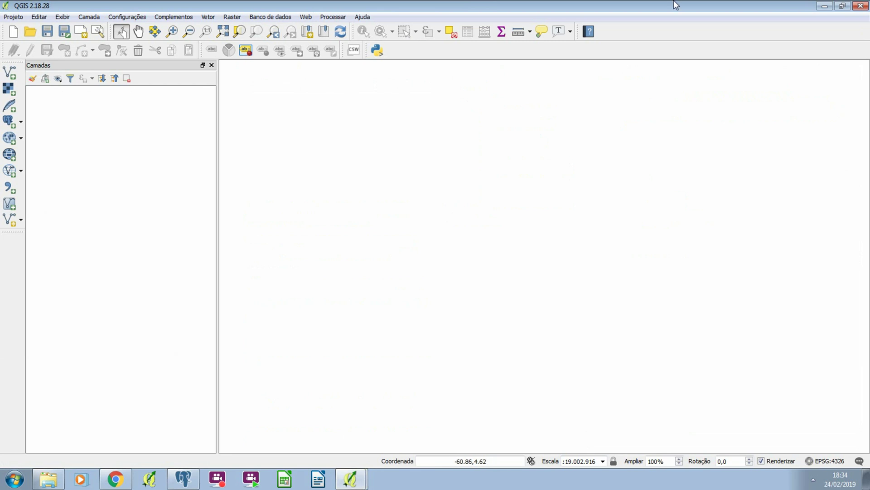
key(super+Left)
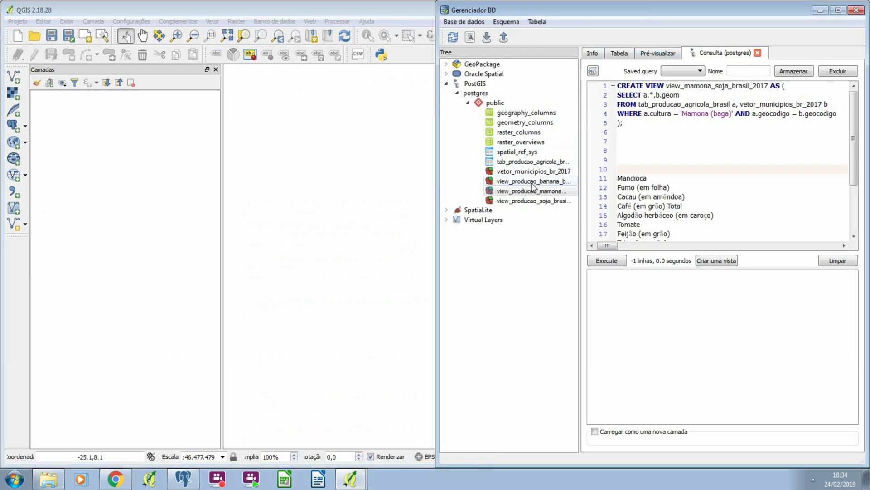
Step: Add the banana, mamona and soja production views from the public schema to the QGIS map as layers
click(532, 183)
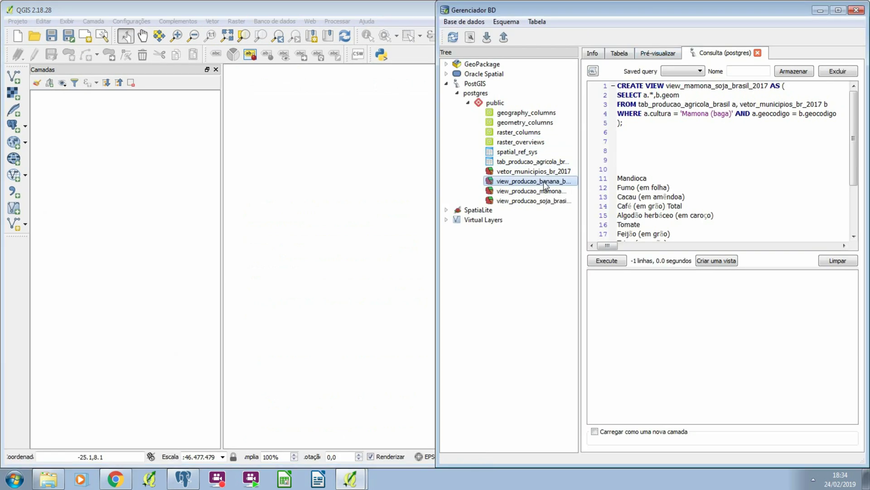
double_click(544, 185)
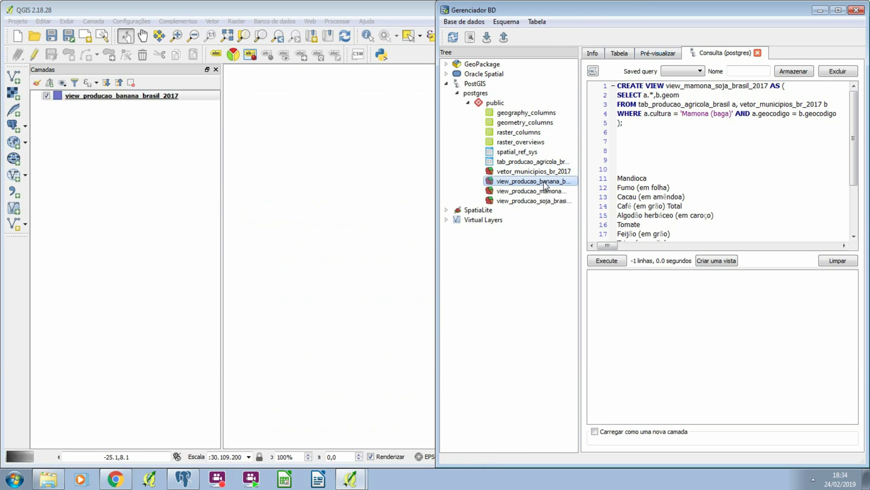
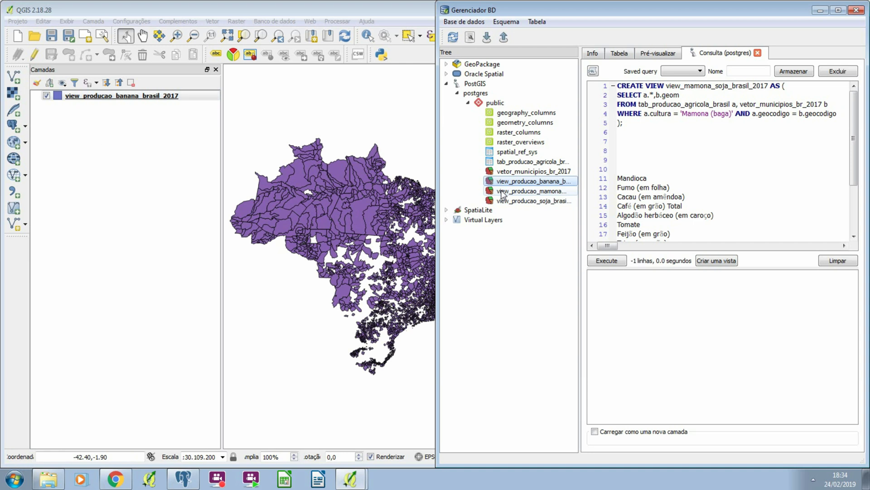
triple_click(648, 117)
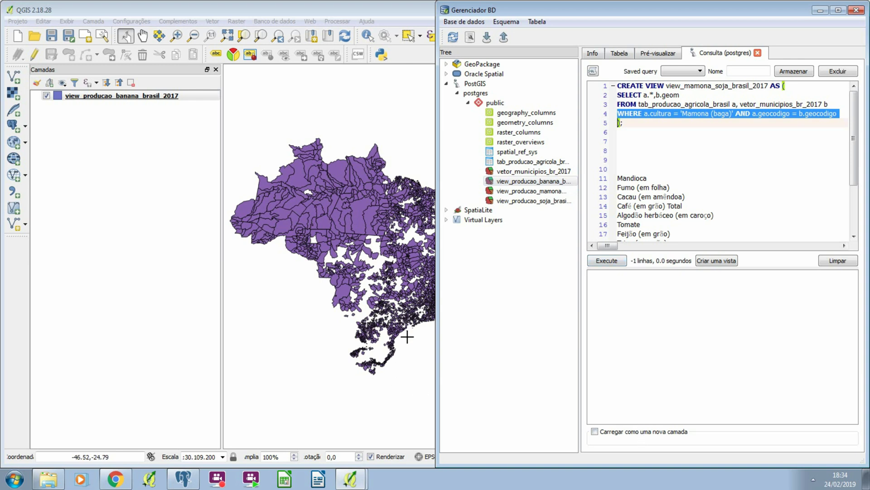
click(551, 192)
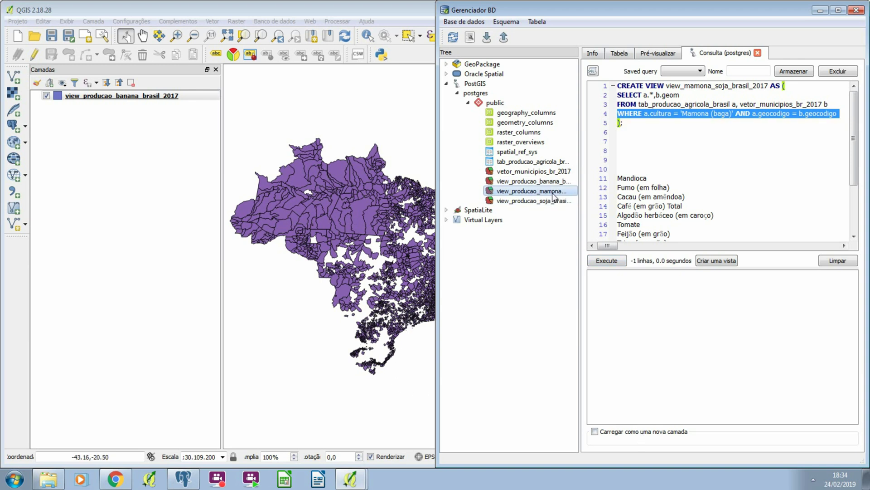
double_click(552, 192)
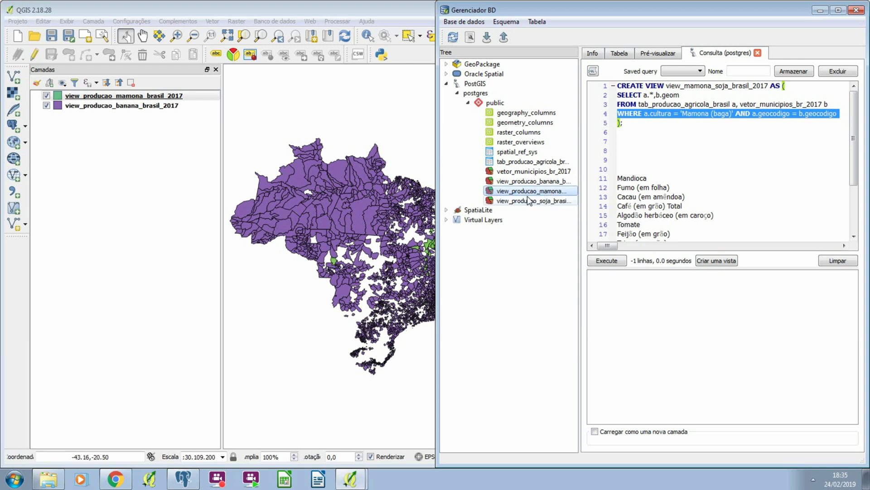
double_click(528, 201)
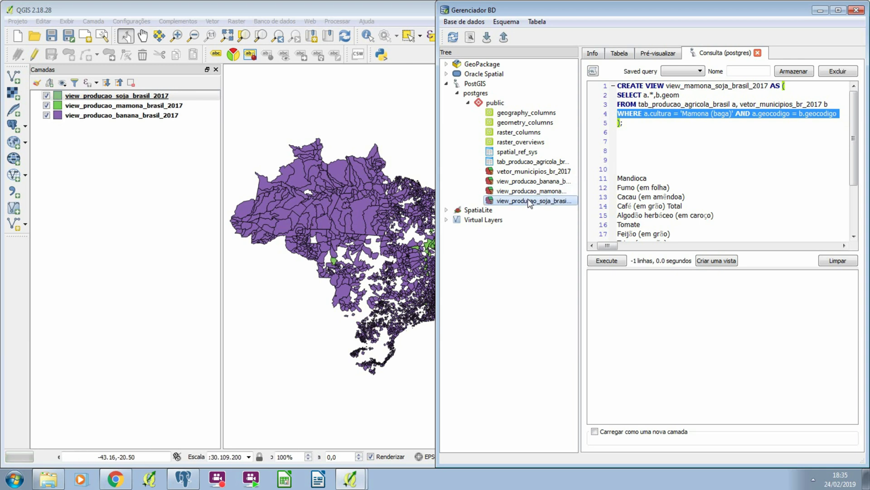
Step: Toggle the visibility of the soja, mamona and banana layers to examine each crop's coverage on the map, leaving all three hidden
click(389, 132)
click(47, 98)
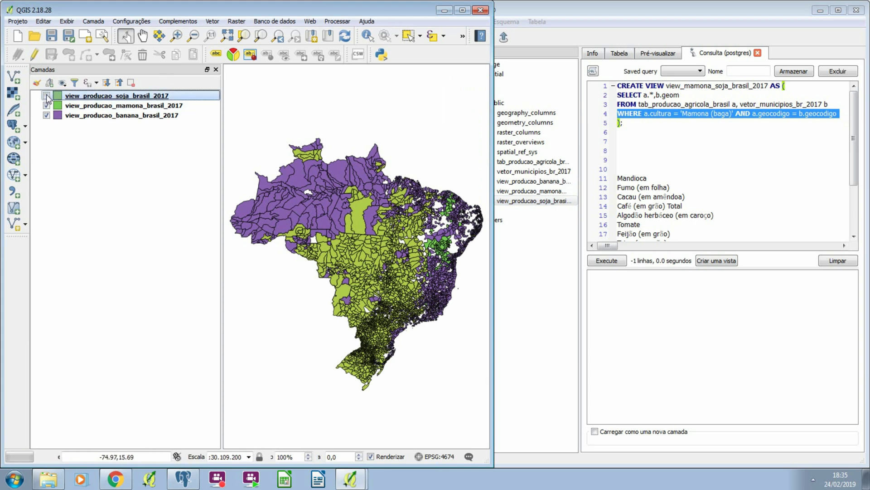
click(47, 96)
click(47, 106)
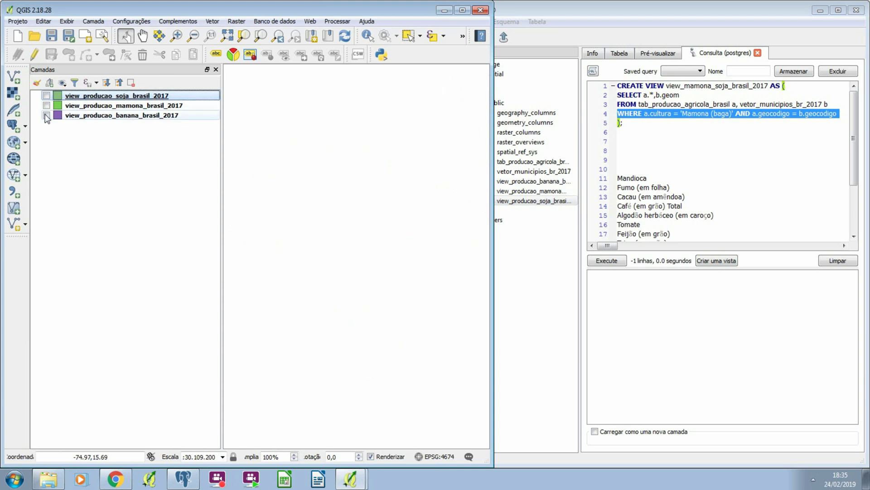
click(45, 107)
click(46, 115)
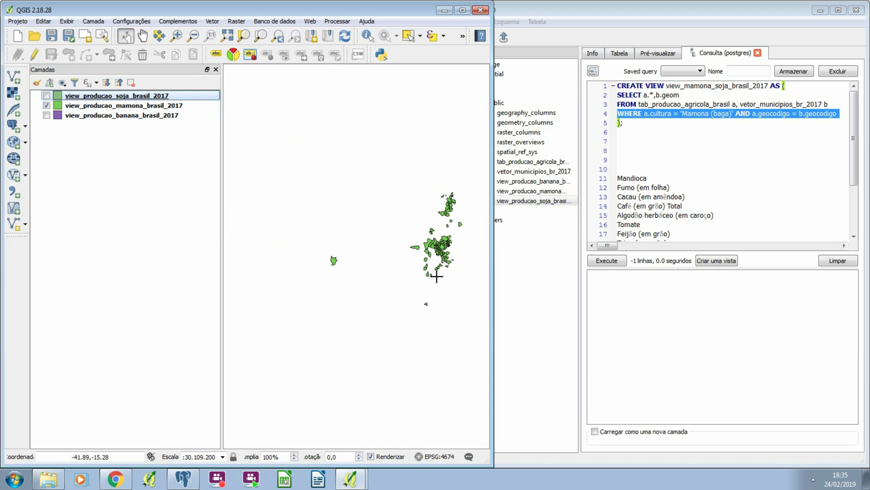
click(46, 105)
click(47, 95)
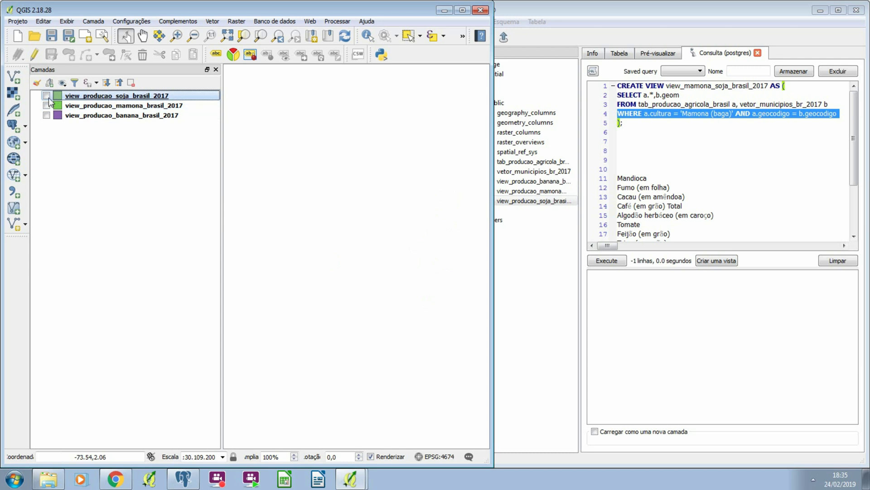
click(47, 96)
click(46, 105)
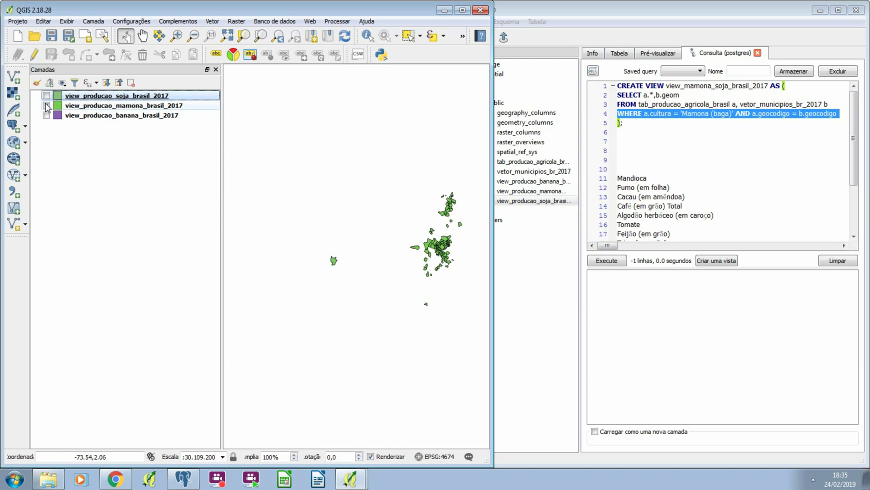
click(46, 105)
Step: Inspect the data source of the view_producao_mamona_brasil_2017 layer in its general properties, and close them without changes
right_click(69, 104)
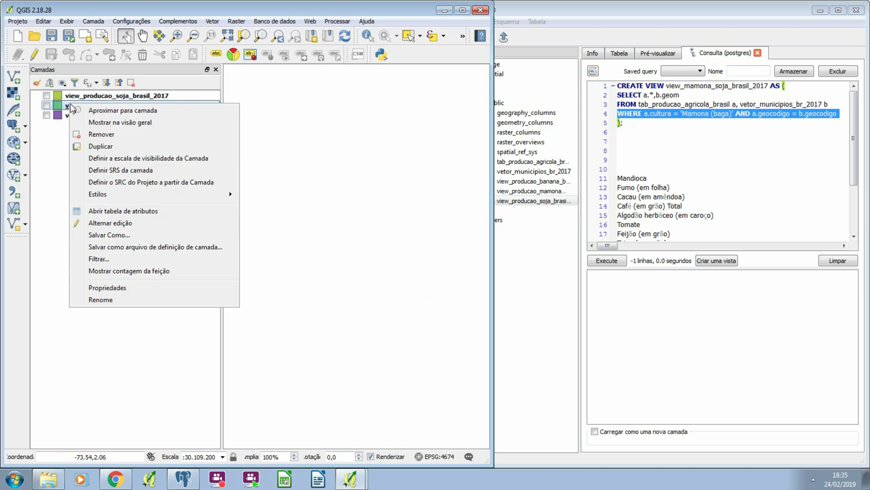
click(143, 286)
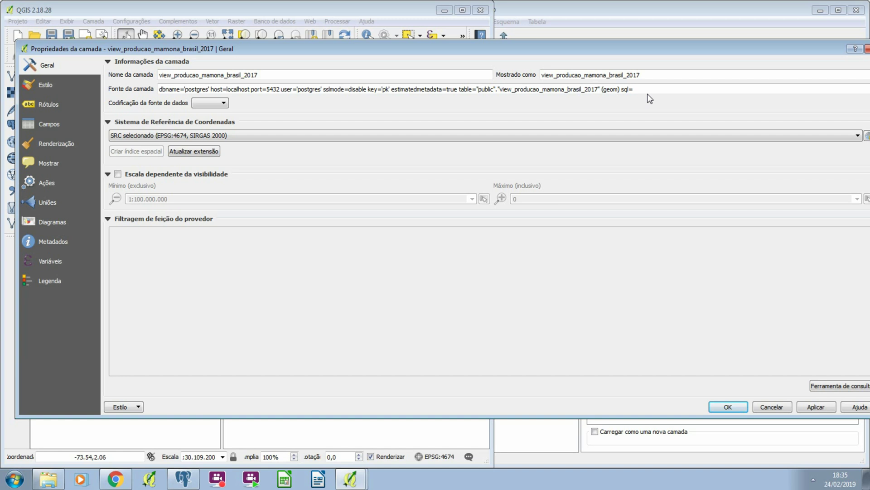
drag(650, 48, 571, 53)
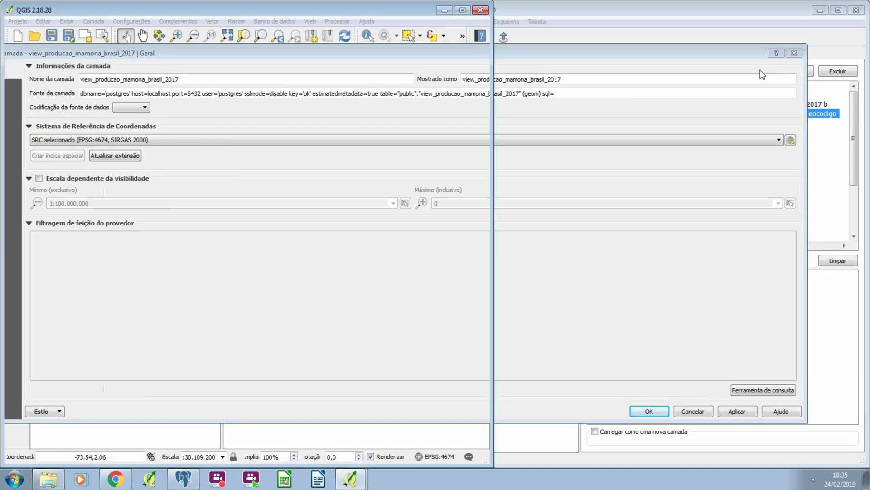
key(Escape)
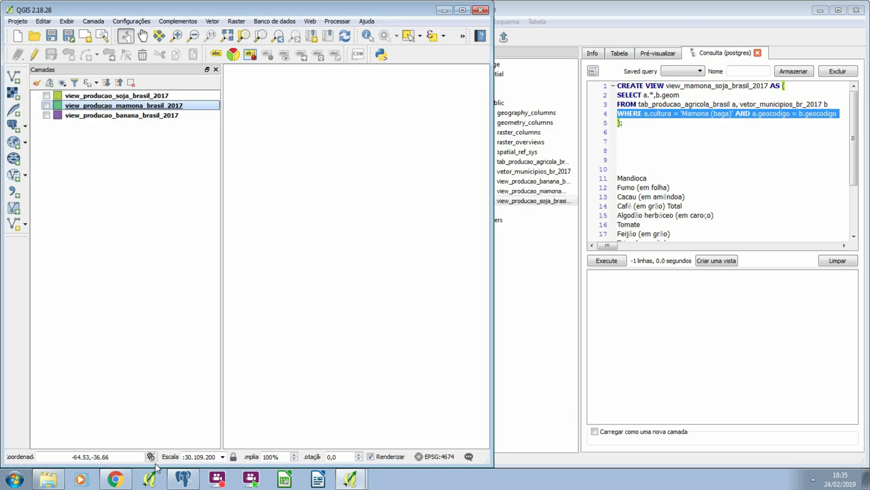
Step: Switch to pgAdmin III and refresh the list of views in the public schema
click(184, 478)
click(109, 265)
right_click(117, 268)
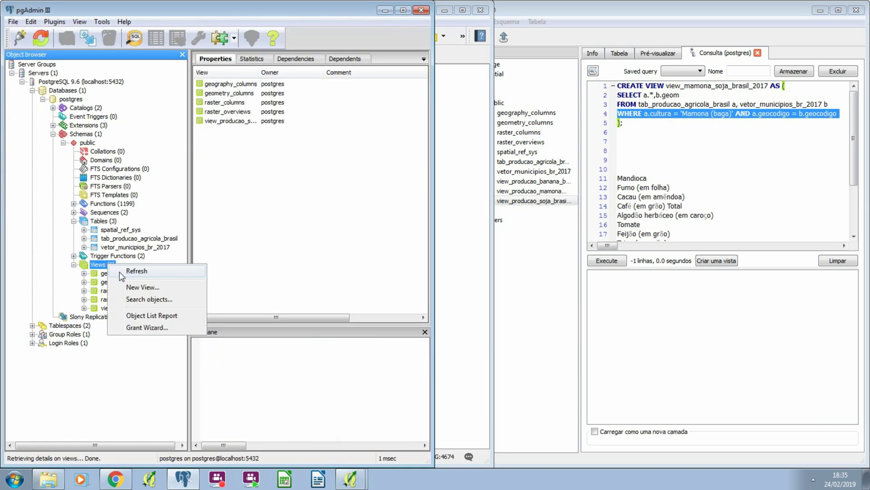
click(121, 274)
Step: Examine the SQL definition of view_producao_mamona_brasil_2017 and compare its column list with the query's SELECT a.*,b.geom line
click(156, 316)
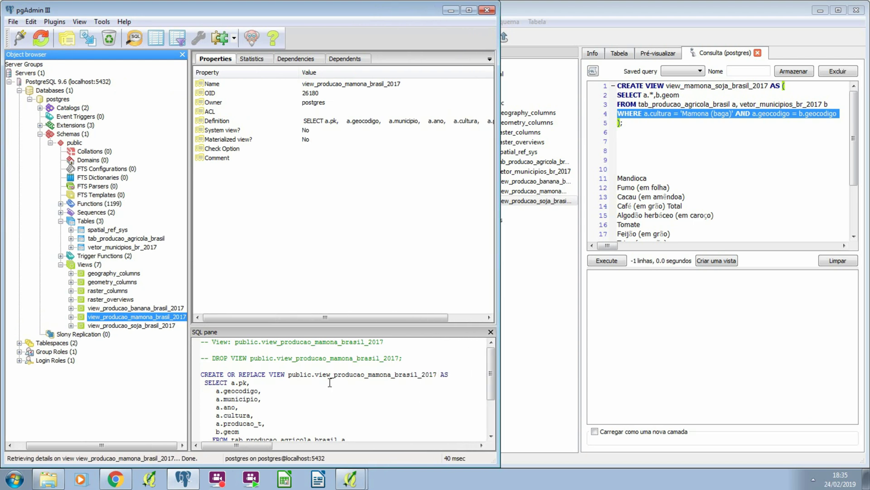
click(295, 397)
scroll(295, 395, down, 2)
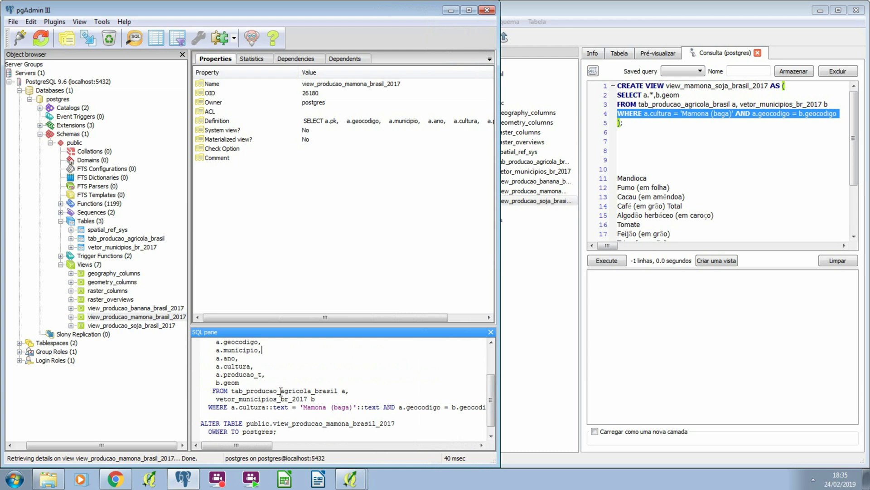
scroll(281, 391, up, 1)
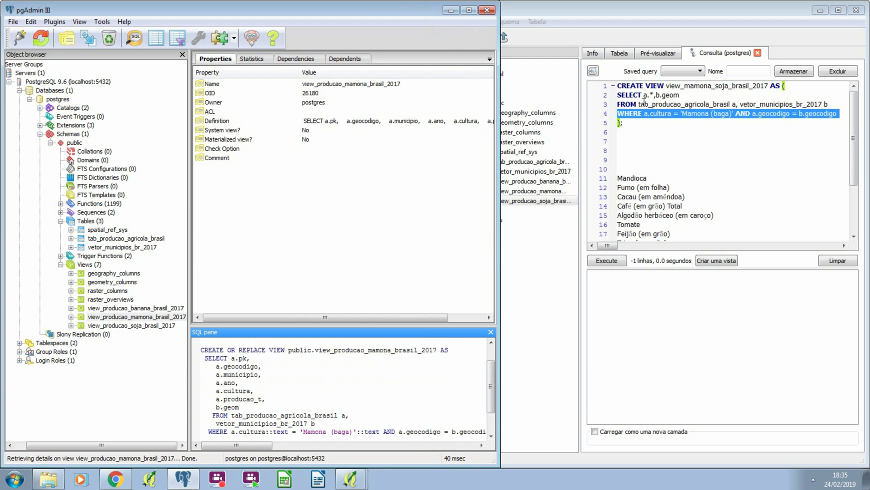
triple_click(620, 97)
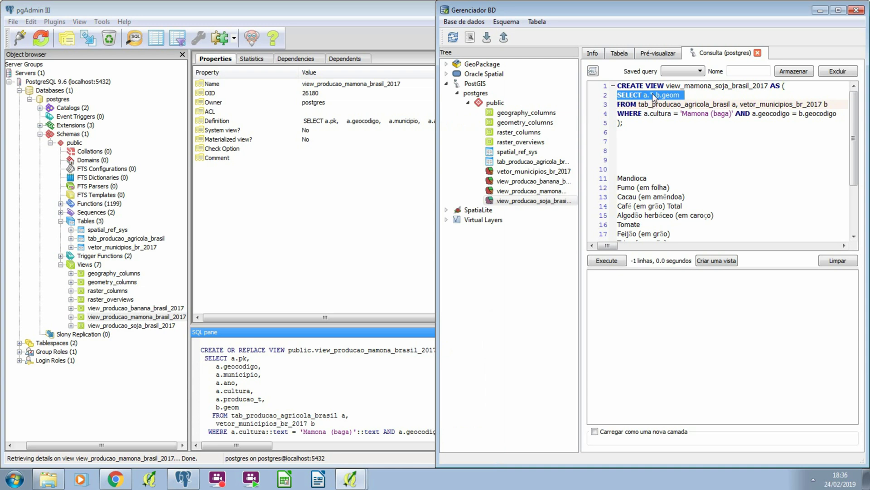
click(267, 382)
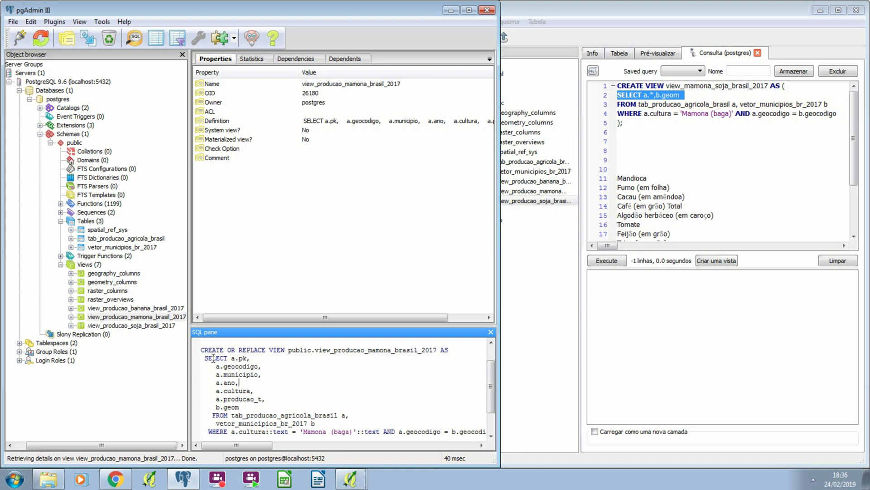
drag(231, 358, 238, 407)
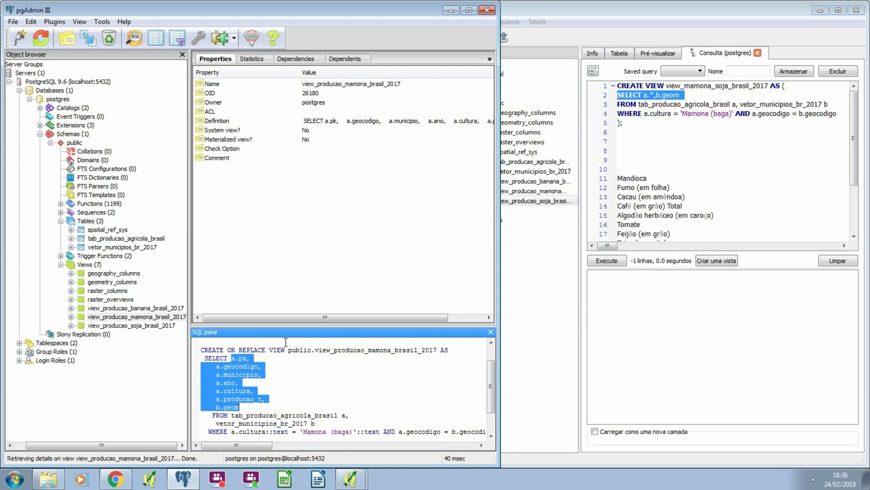
Step: Examine the column definitions in the SQL of tab_producao_agricola_brasil and compare them with the a.* part of the query
click(116, 238)
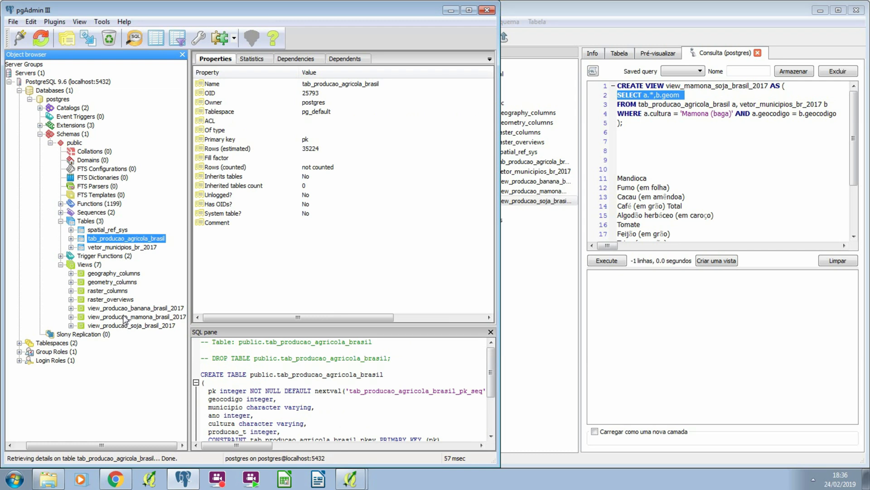
scroll(243, 341, down, 1)
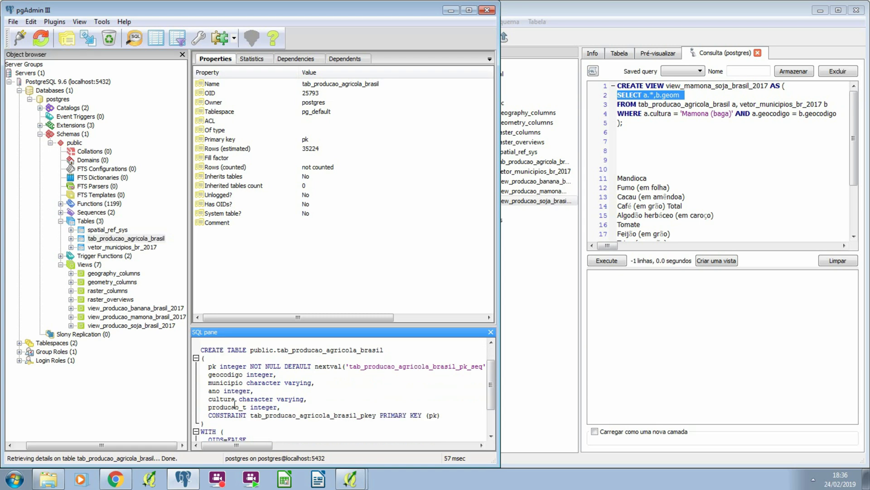
click(644, 95)
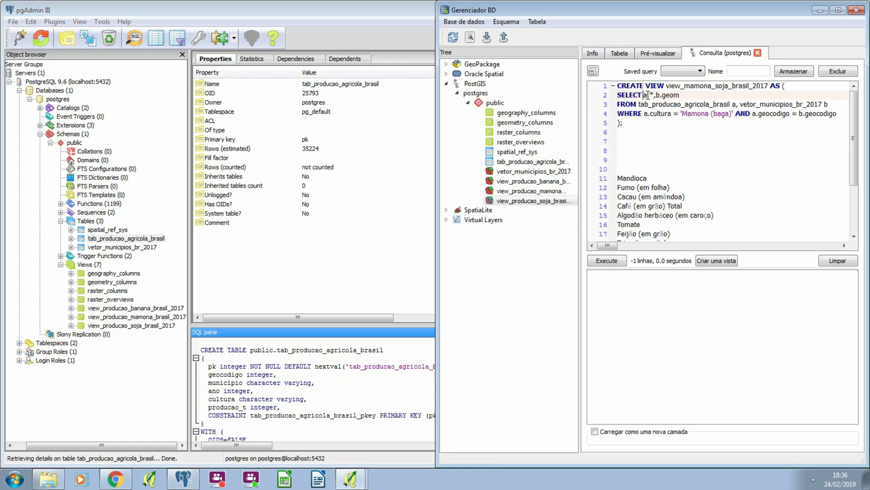
drag(643, 95, 654, 95)
click(275, 429)
scroll(304, 390, up, 2)
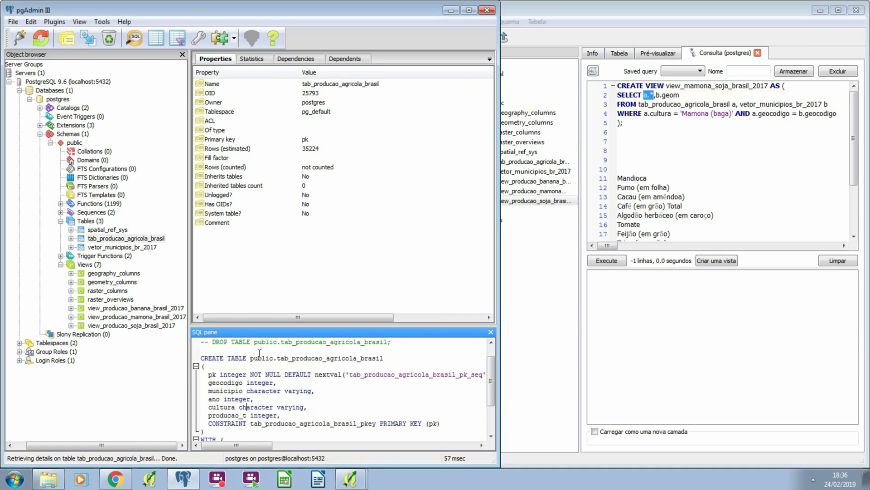
Step: Minimize pgAdmin III, return to QGIS, and show the soja and mamona layers on the map
click(448, 13)
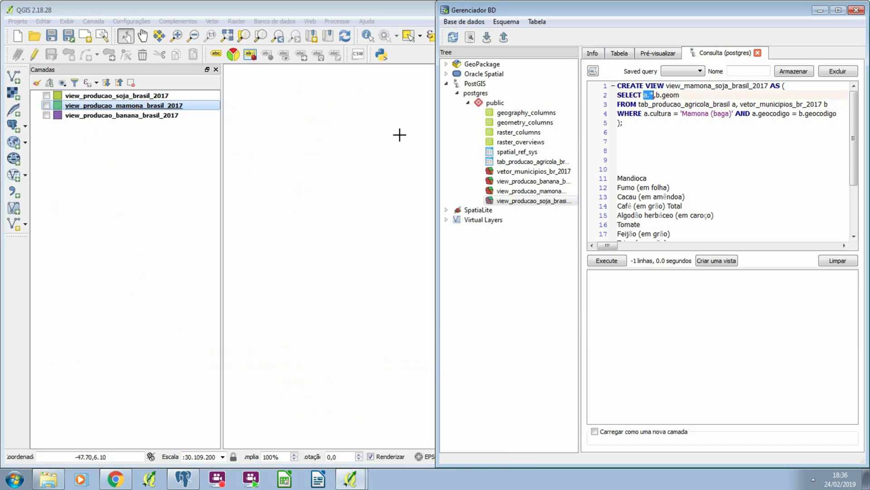
click(399, 135)
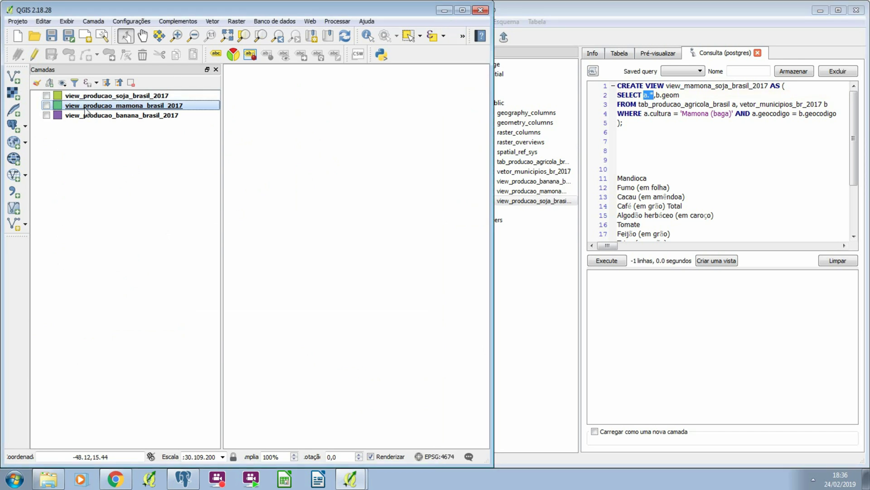
click(47, 95)
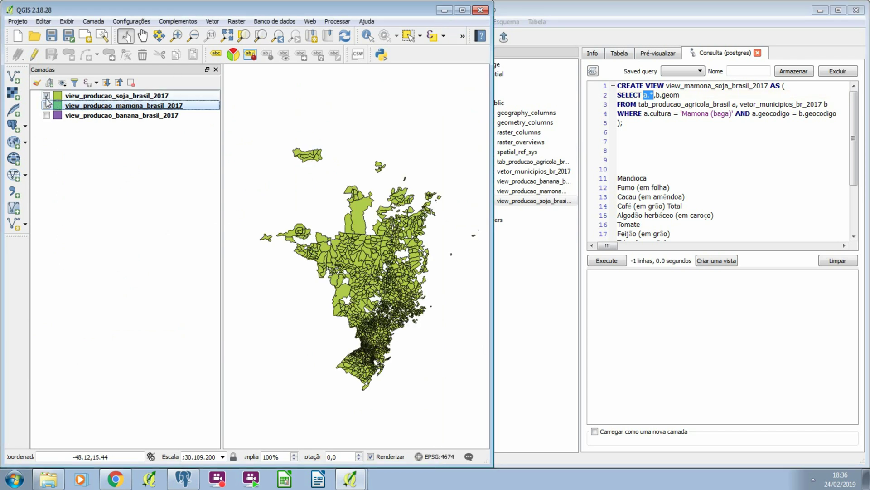
click(47, 105)
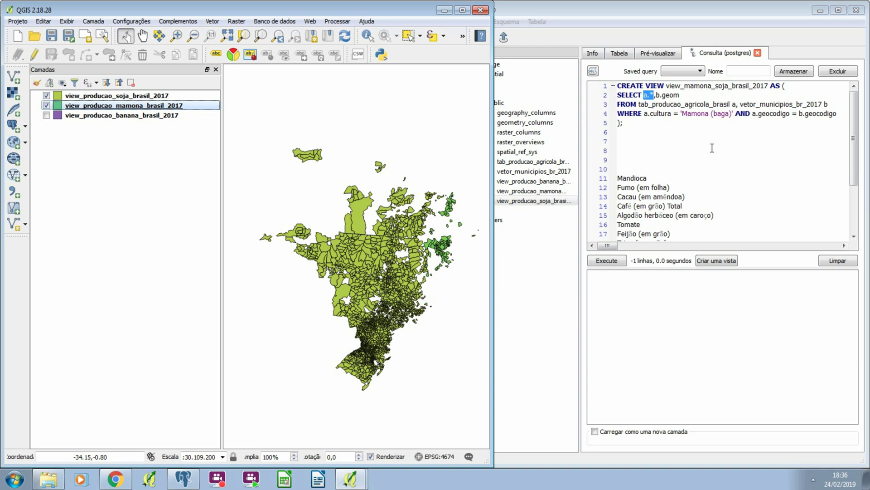
Step: Maximize the QGIS window and set the layer visibility to show soja over banana, with mamona hidden
click(461, 12)
click(43, 112)
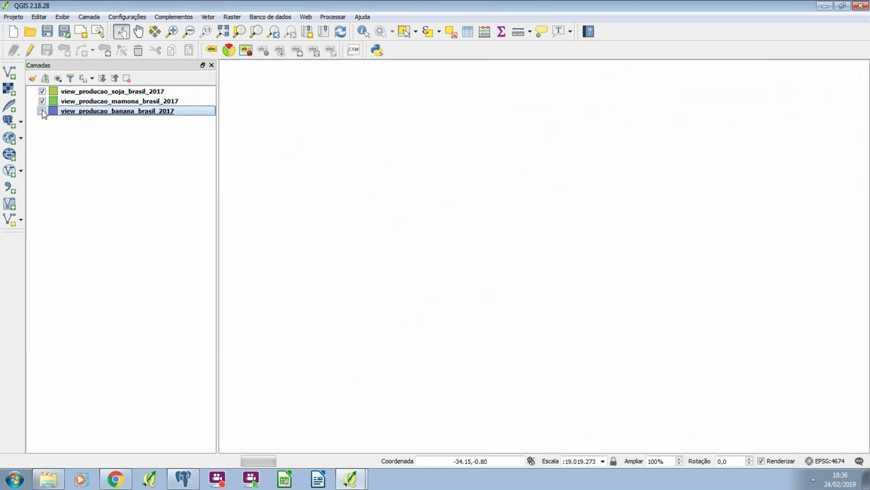
click(43, 111)
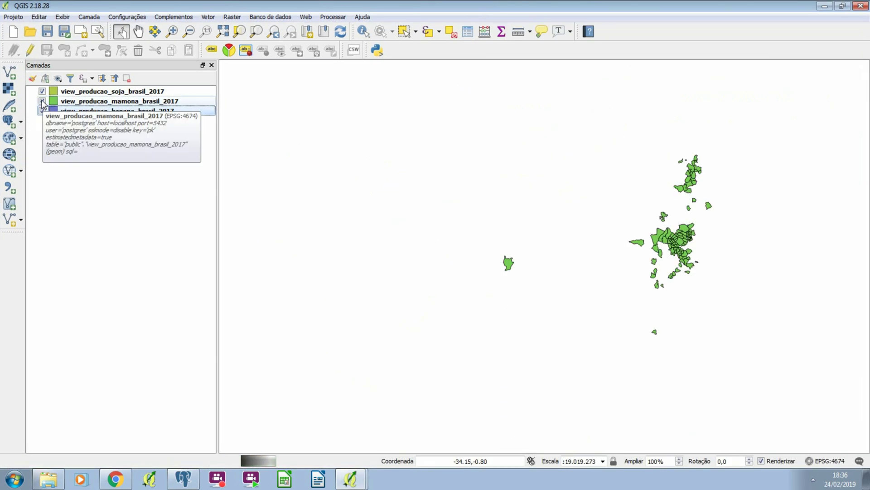
click(42, 101)
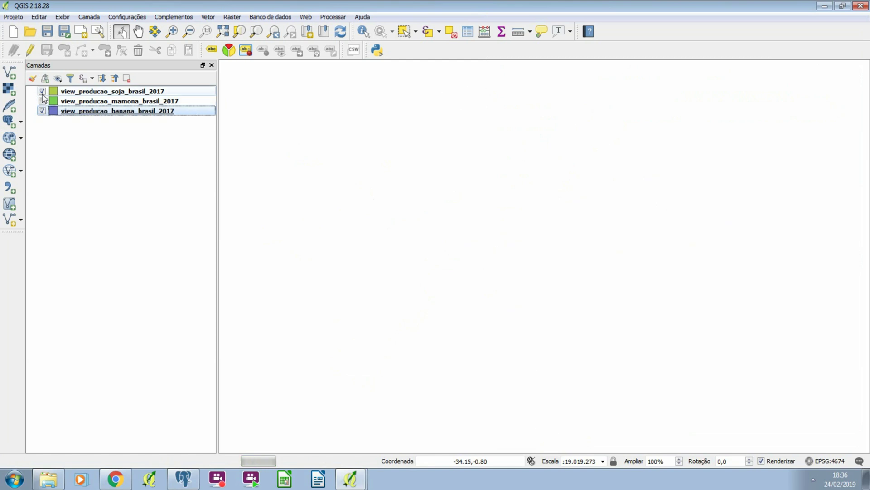
click(42, 91)
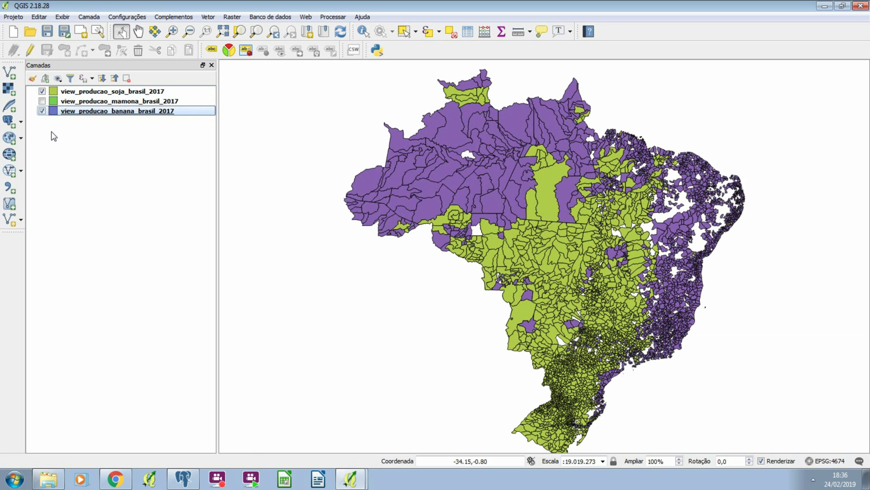
click(42, 92)
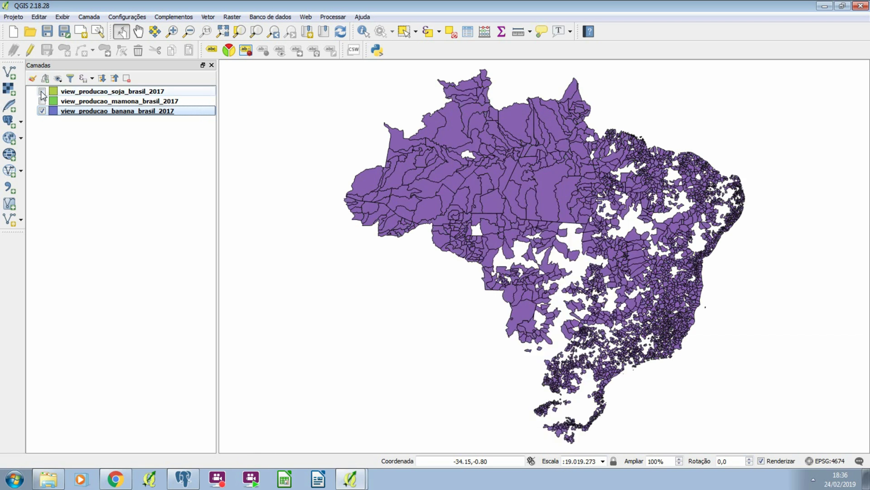
click(42, 92)
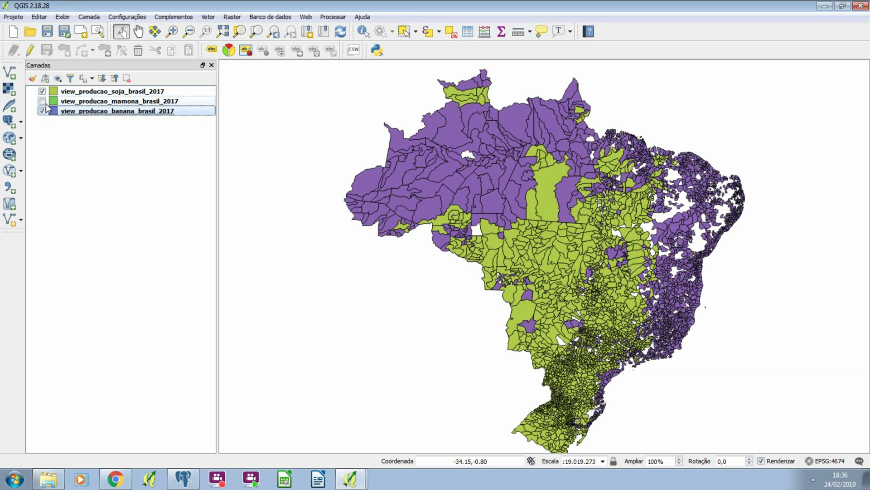